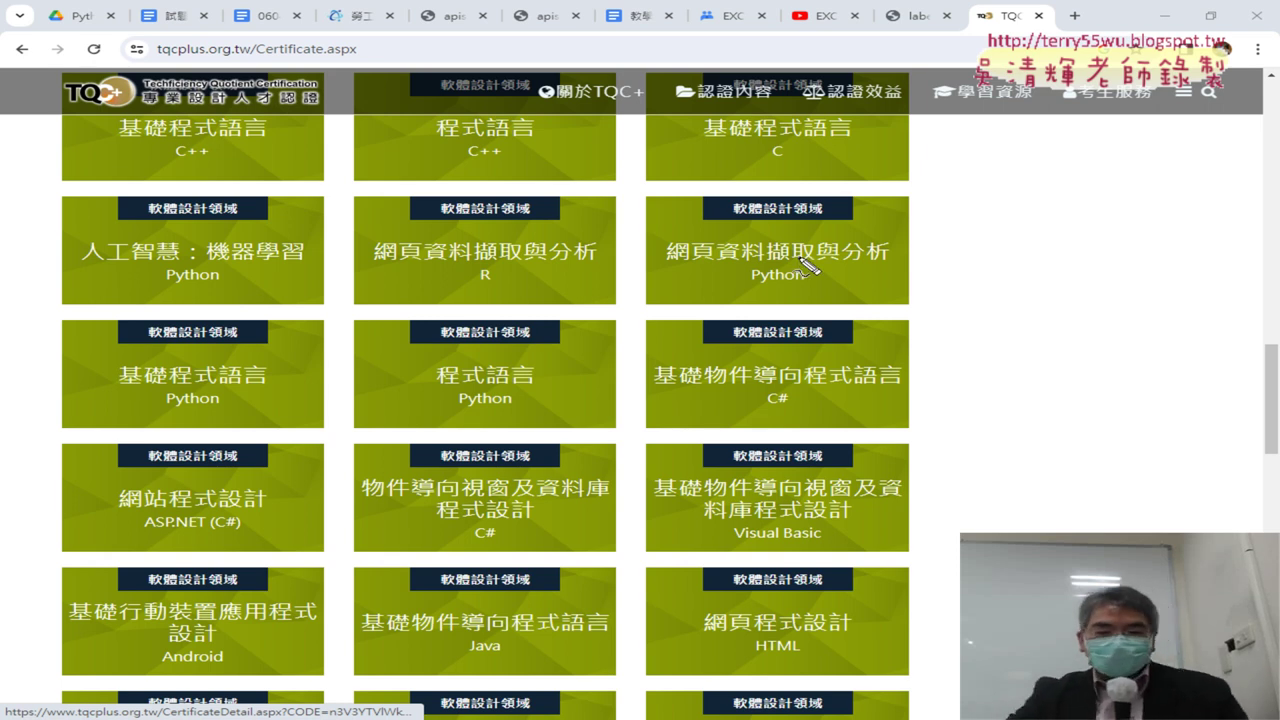
Circle the four Python certificates (web data scraping, programming language, basic, machine learning), then erase the marks.
left_click_drag(805, 298, 905, 285)
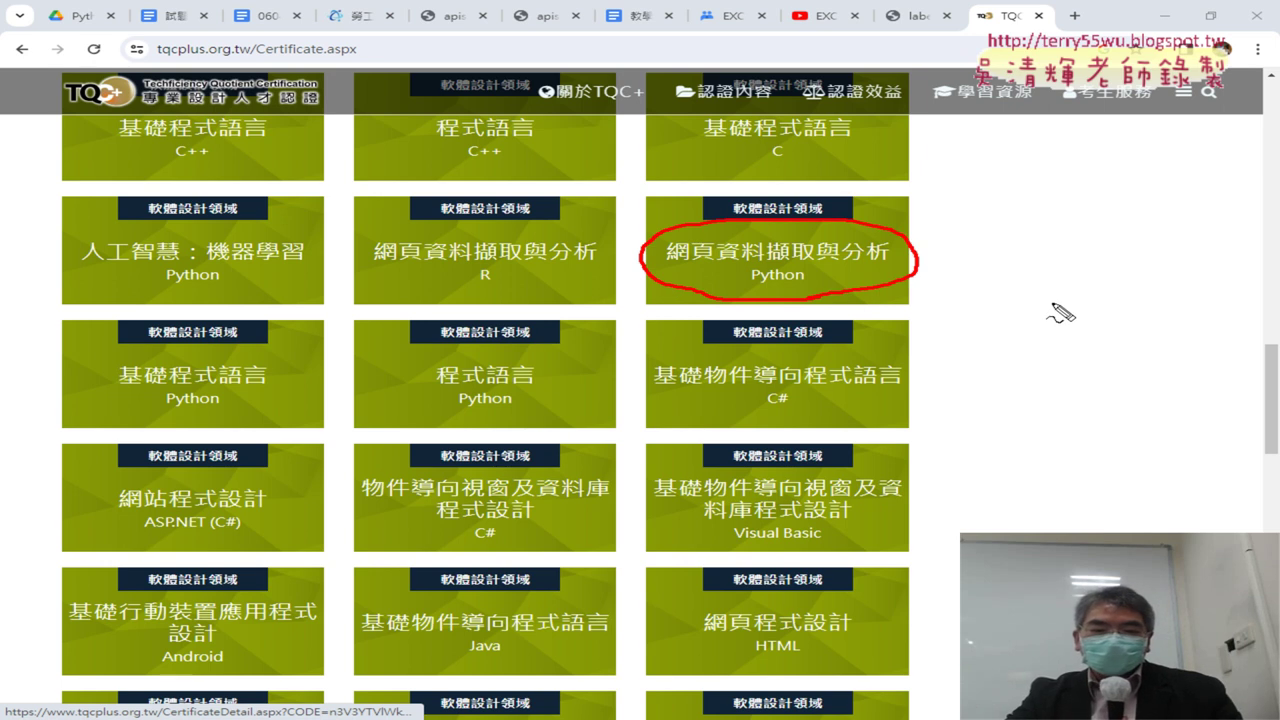
left_click_drag(487, 428, 497, 433)
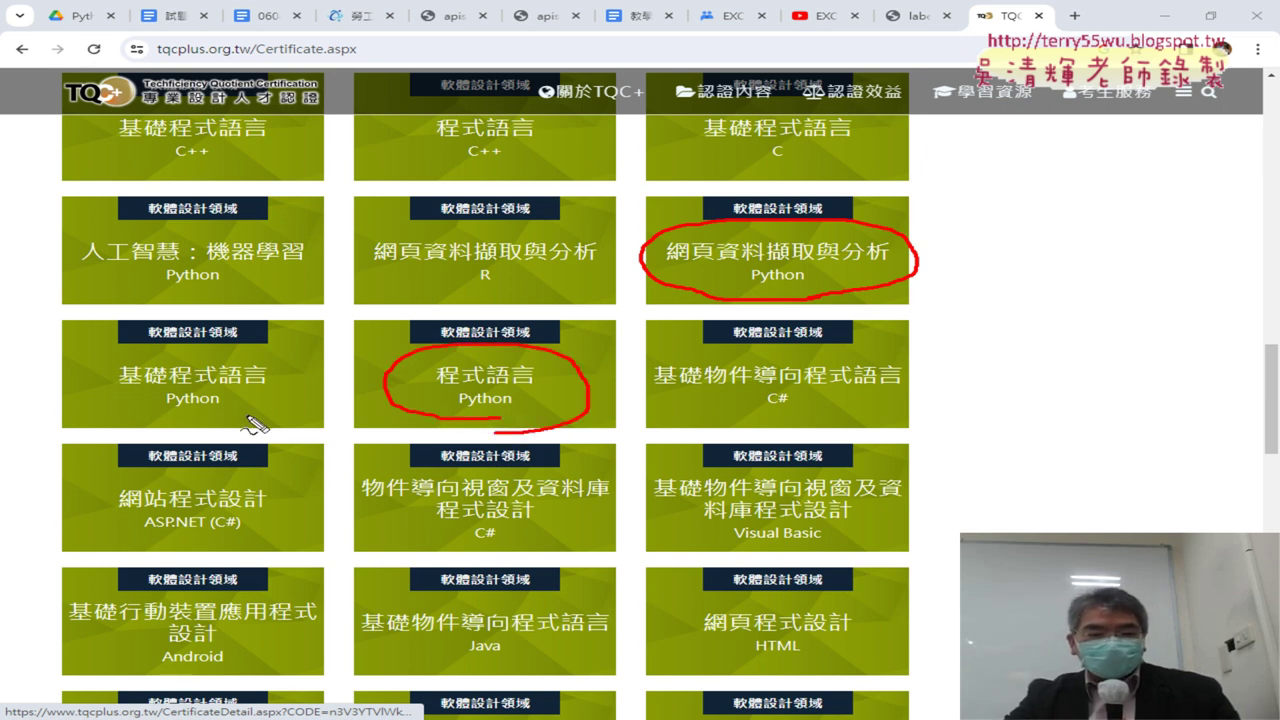
left_click_drag(252, 424, 212, 425)
left_click_drag(265, 302, 255, 300)
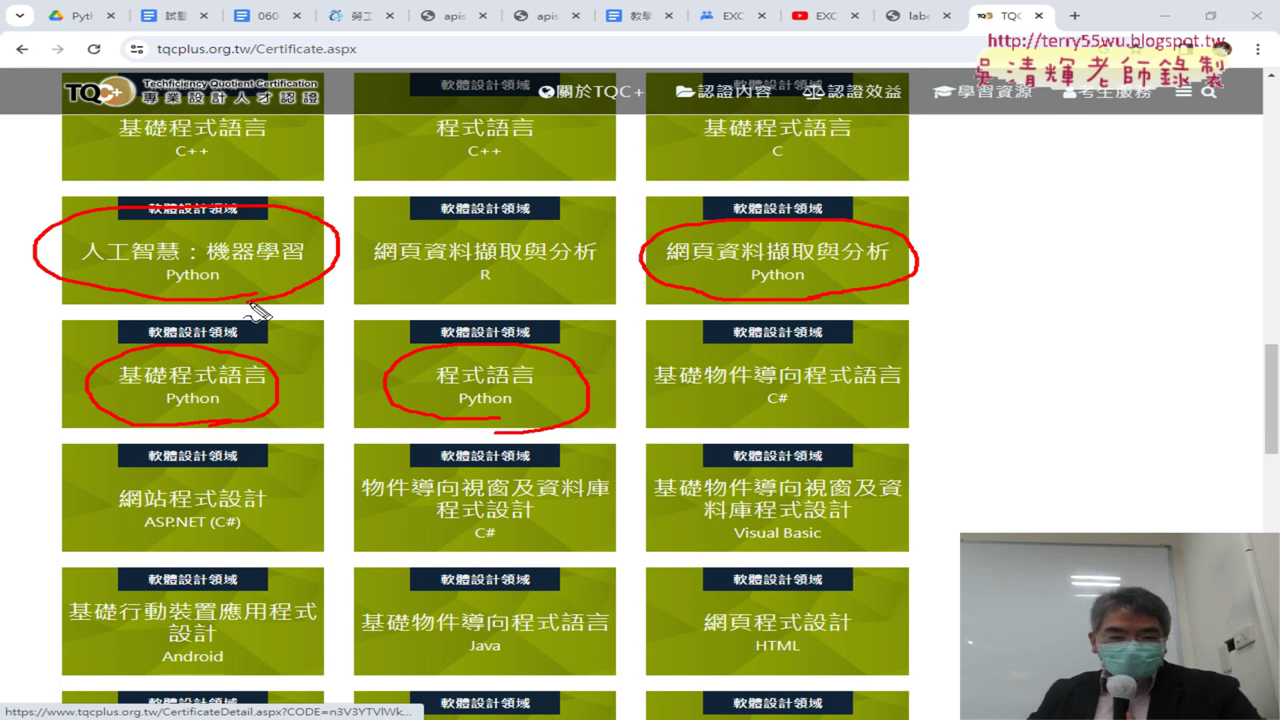
key("Escape")
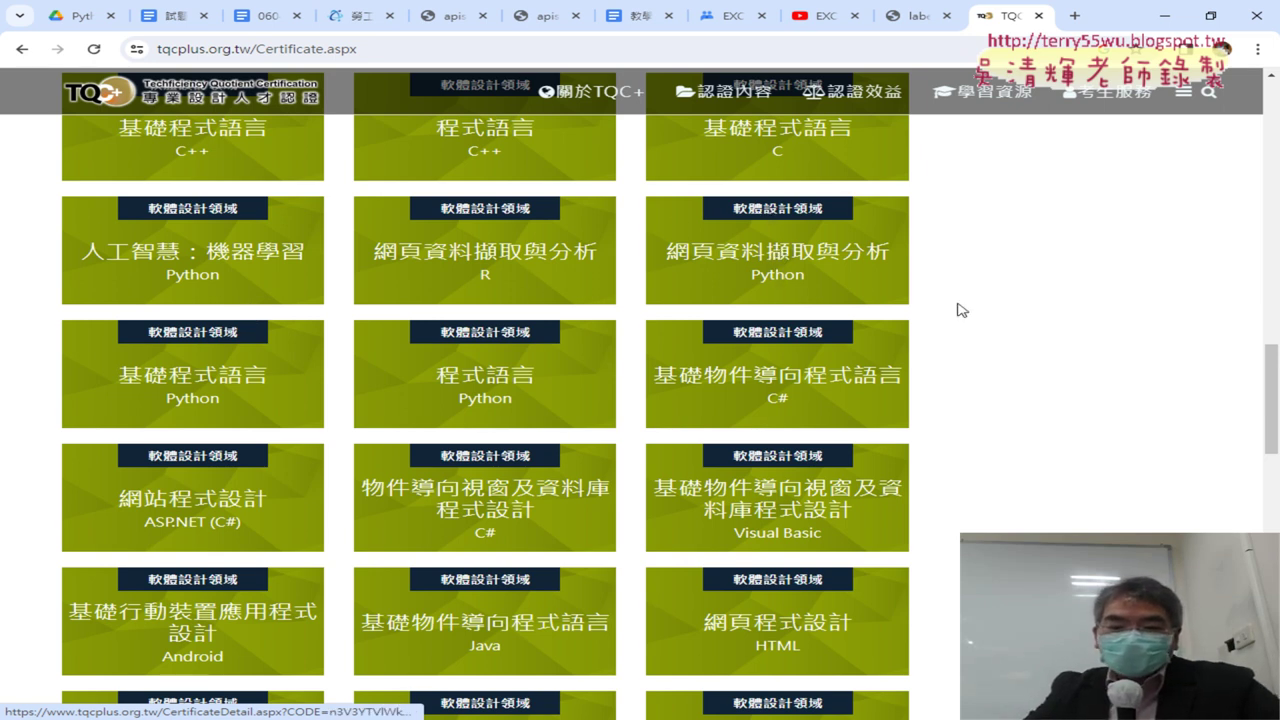
Scroll to the top of the list and select the 基礎建築及室內設計立體製圖 SketchUp Pro card title.
left_click_drag(1268, 368, 1247, 218)
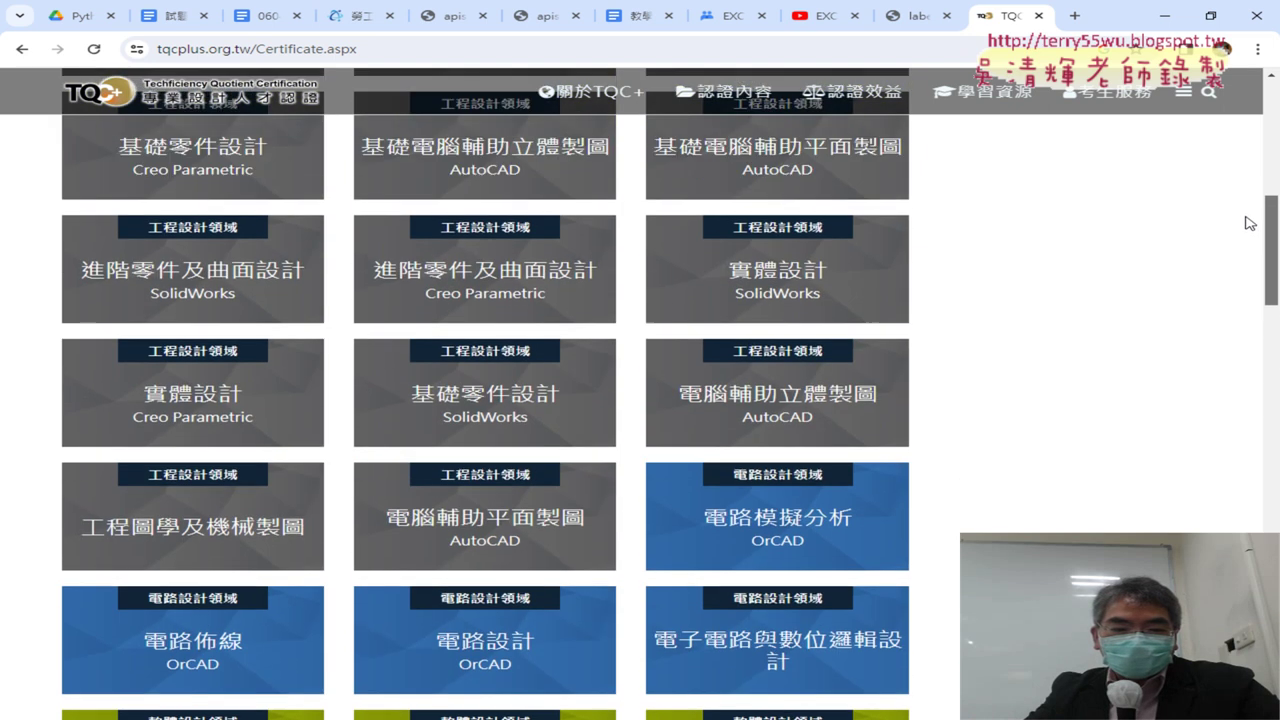
scroll(1247, 200, "up", 5)
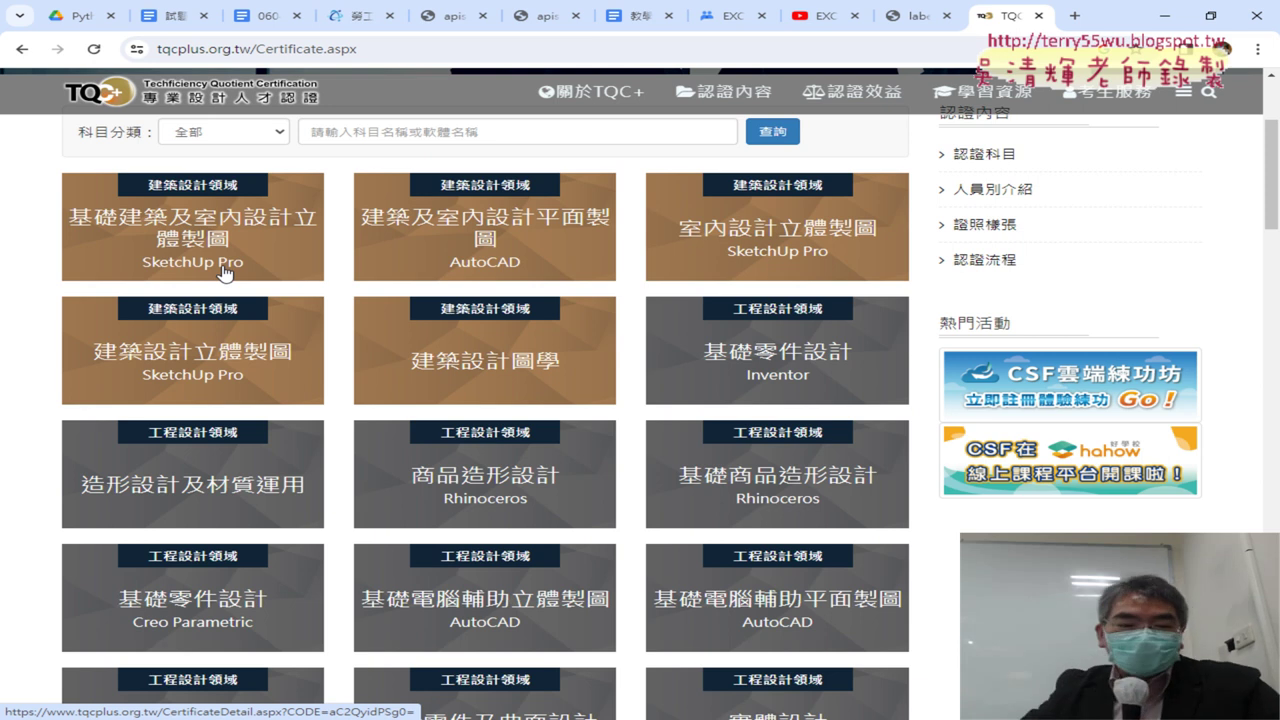
left_click_drag(46, 186, 257, 265)
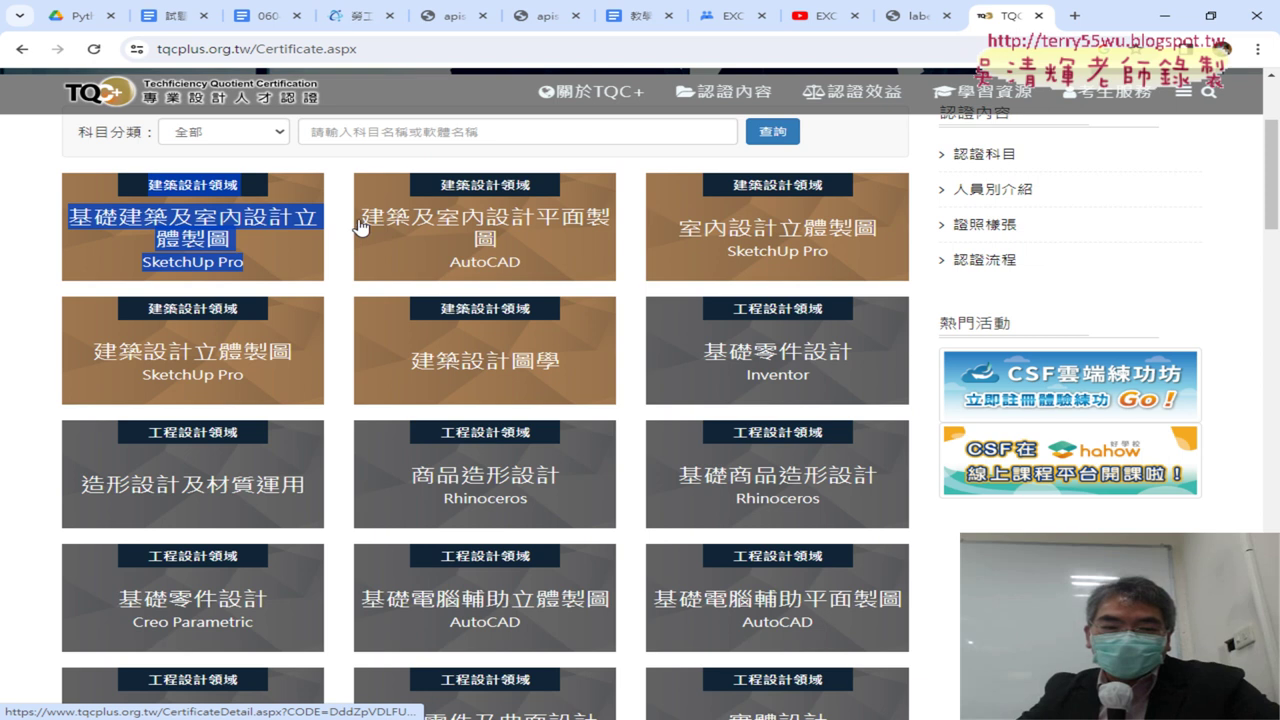
Inspect the selected card title with 檢查 to view its CertPanel-heading markup and styles in DevTools.
right_click(198, 178)
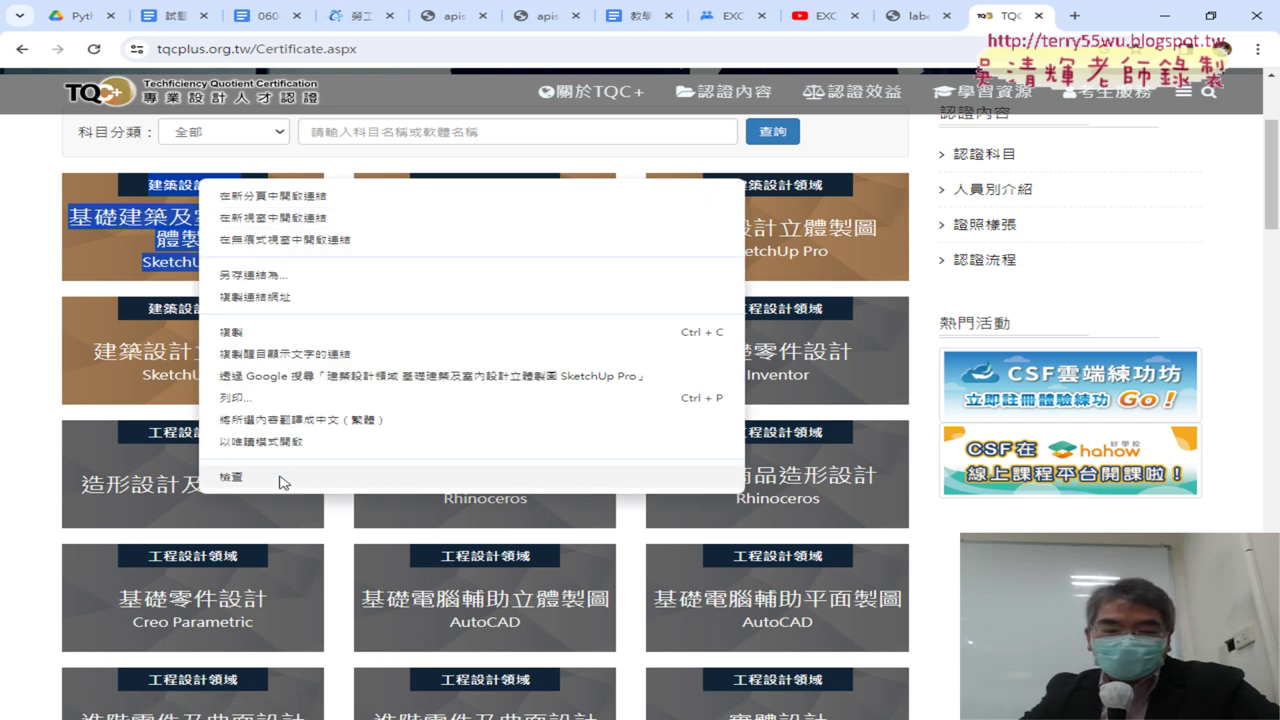
left_click(279, 482)
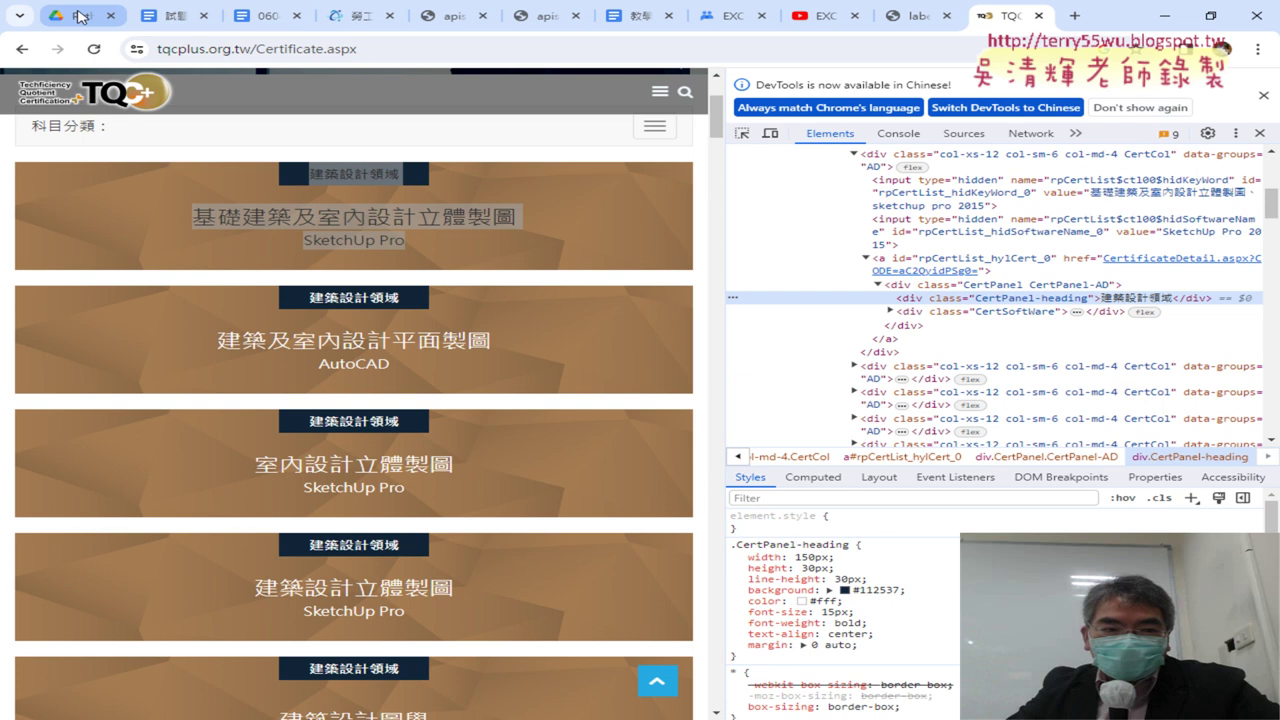
In the 0604_網頁資料擷取 notes, highlight beautifulsoup4 and preview the MDN HTML basics link.
left_click(265, 20)
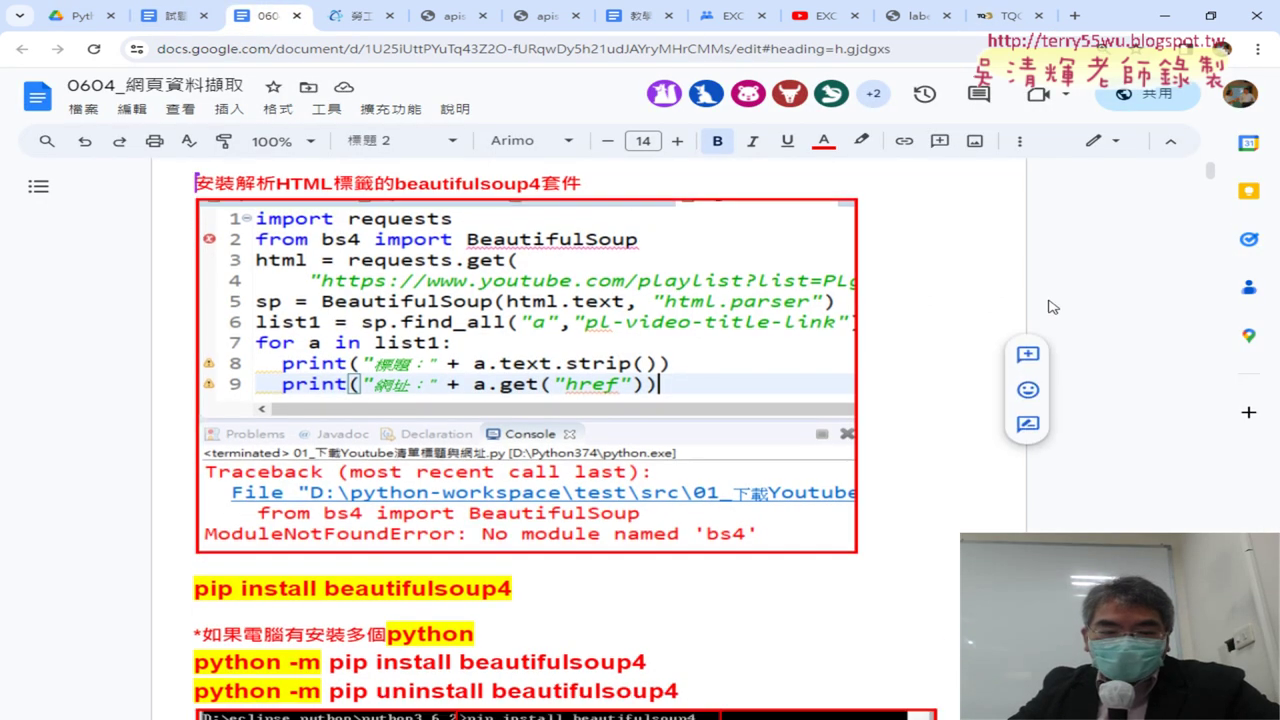
scroll(979, 283, "down", 4)
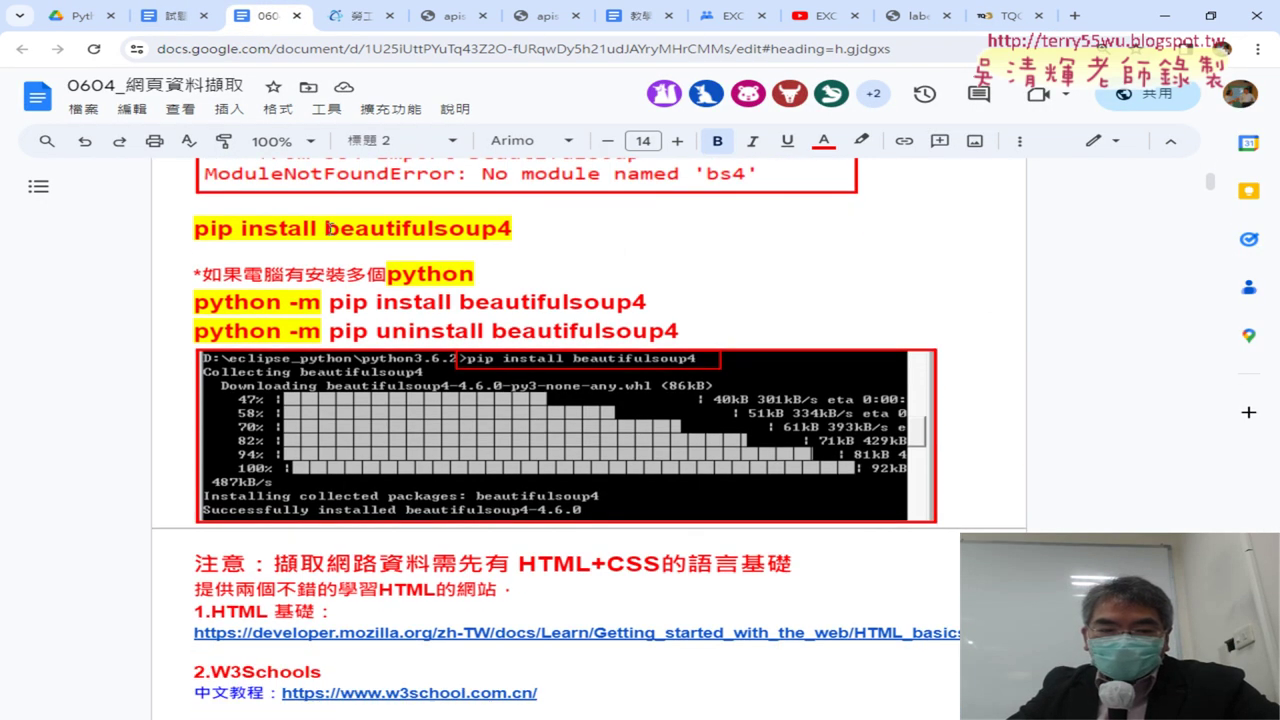
left_click_drag(326, 228, 514, 231)
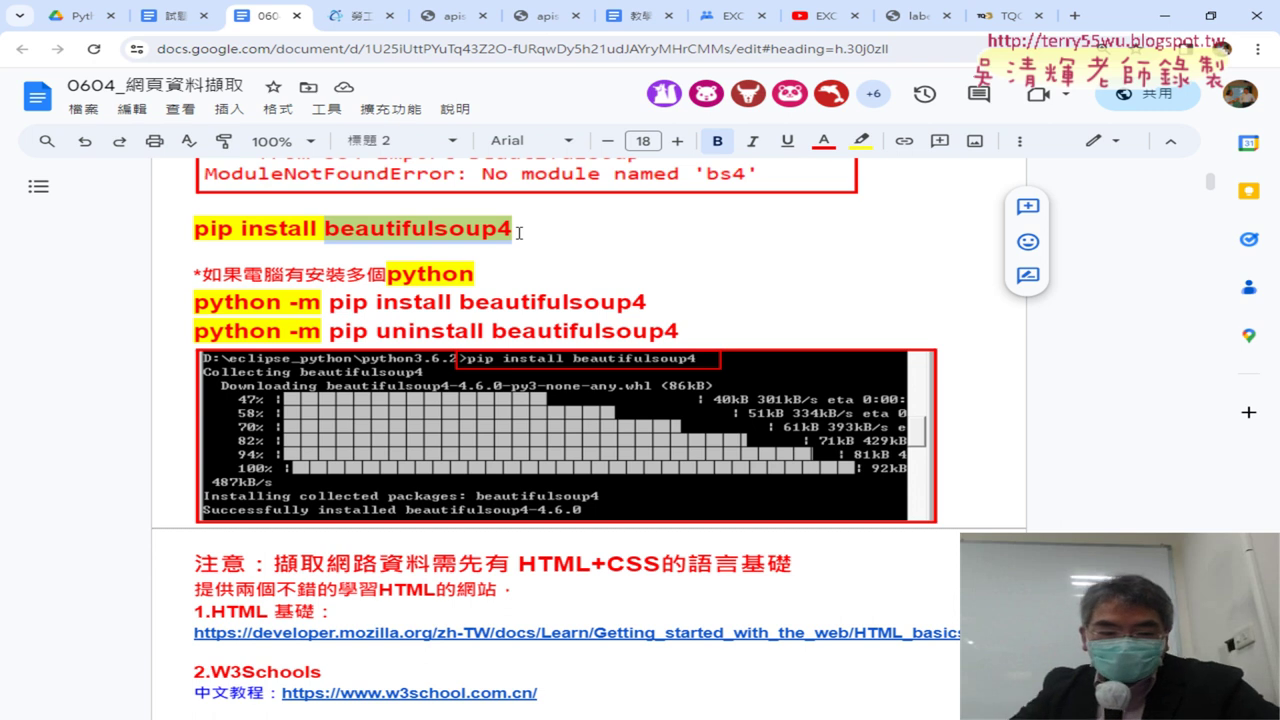
scroll(519, 240, "down", 3)
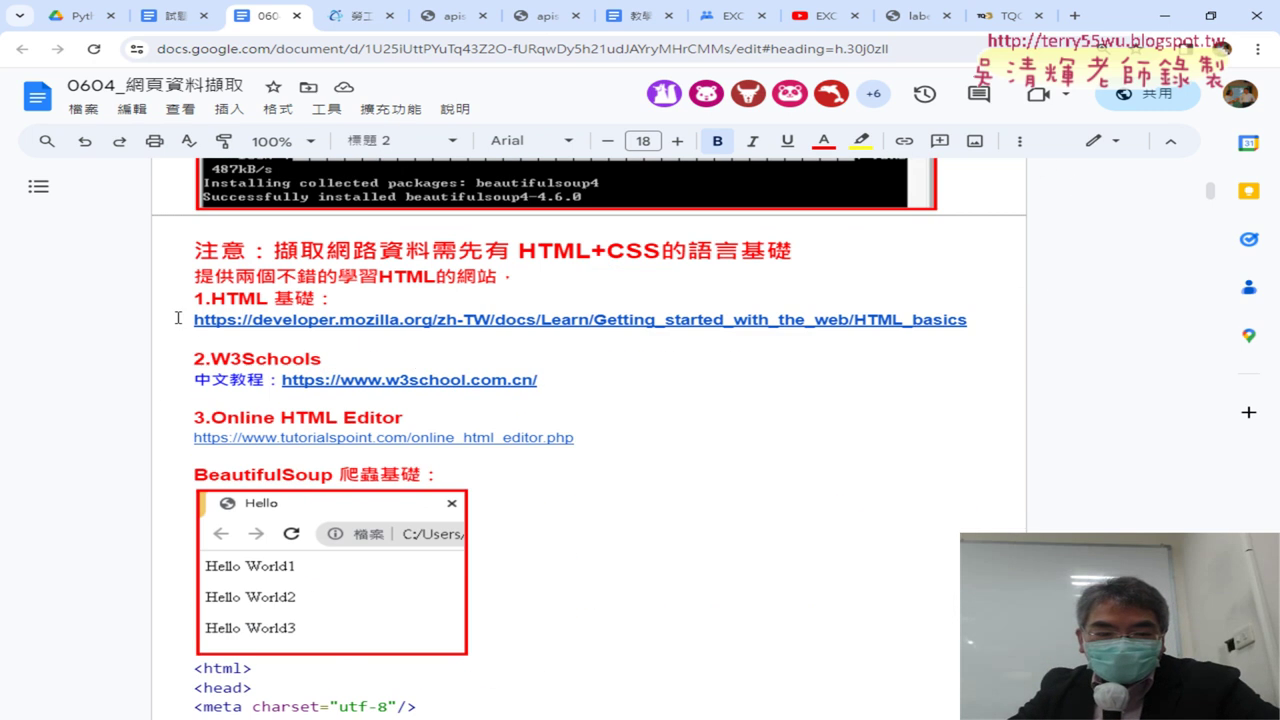
left_click(511, 321)
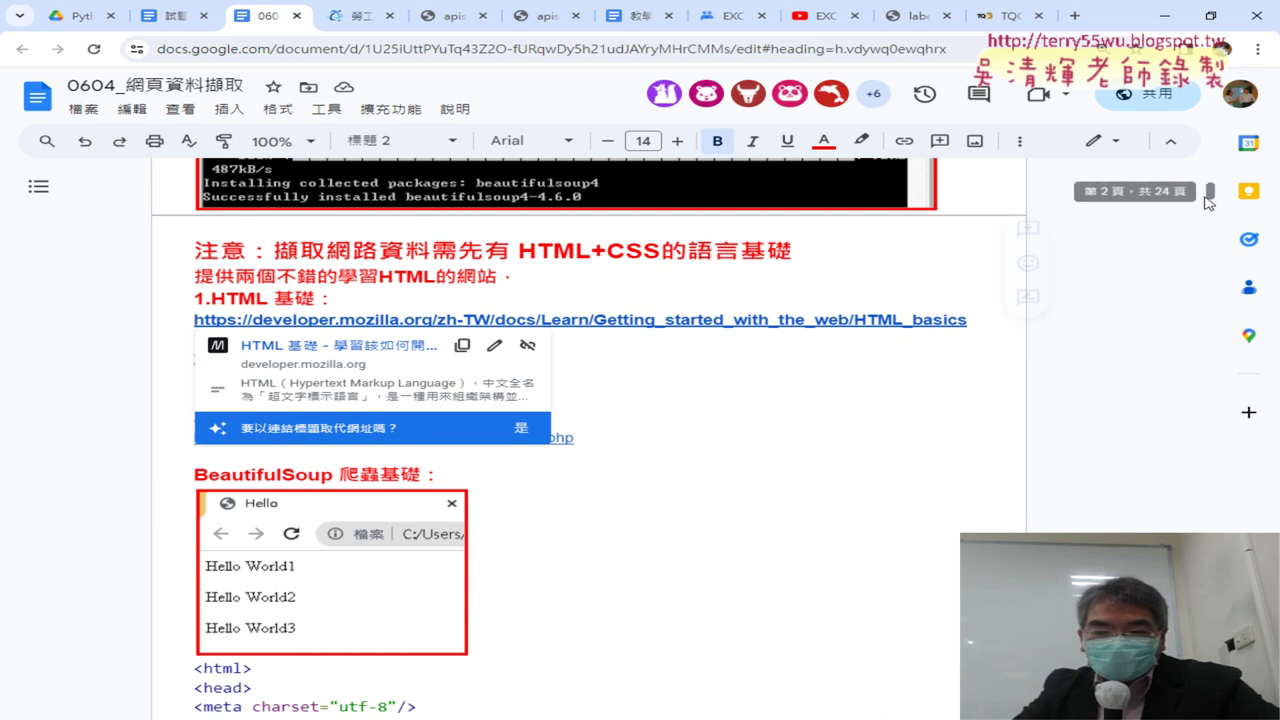
Open MDN's HTML 基礎 article, highlight 'Hypertext Markup Language', and scroll to the element diagram.
left_click(341, 350)
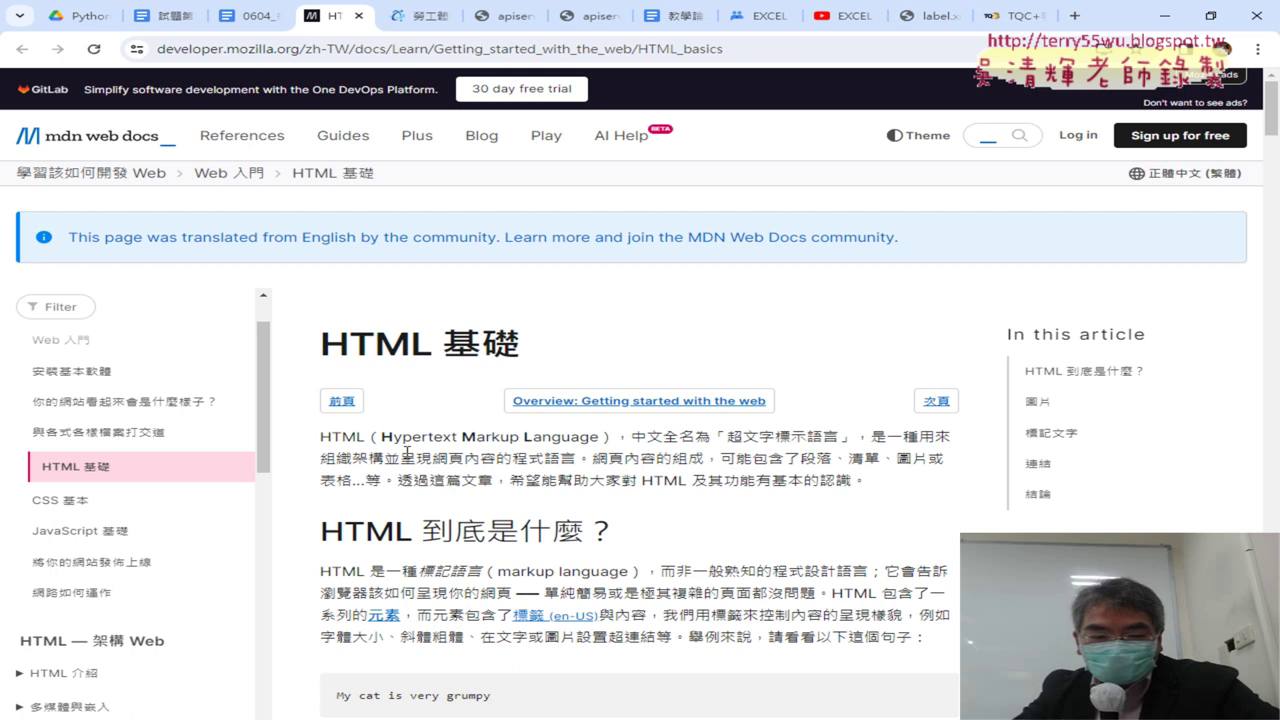
left_click_drag(379, 440, 594, 443)
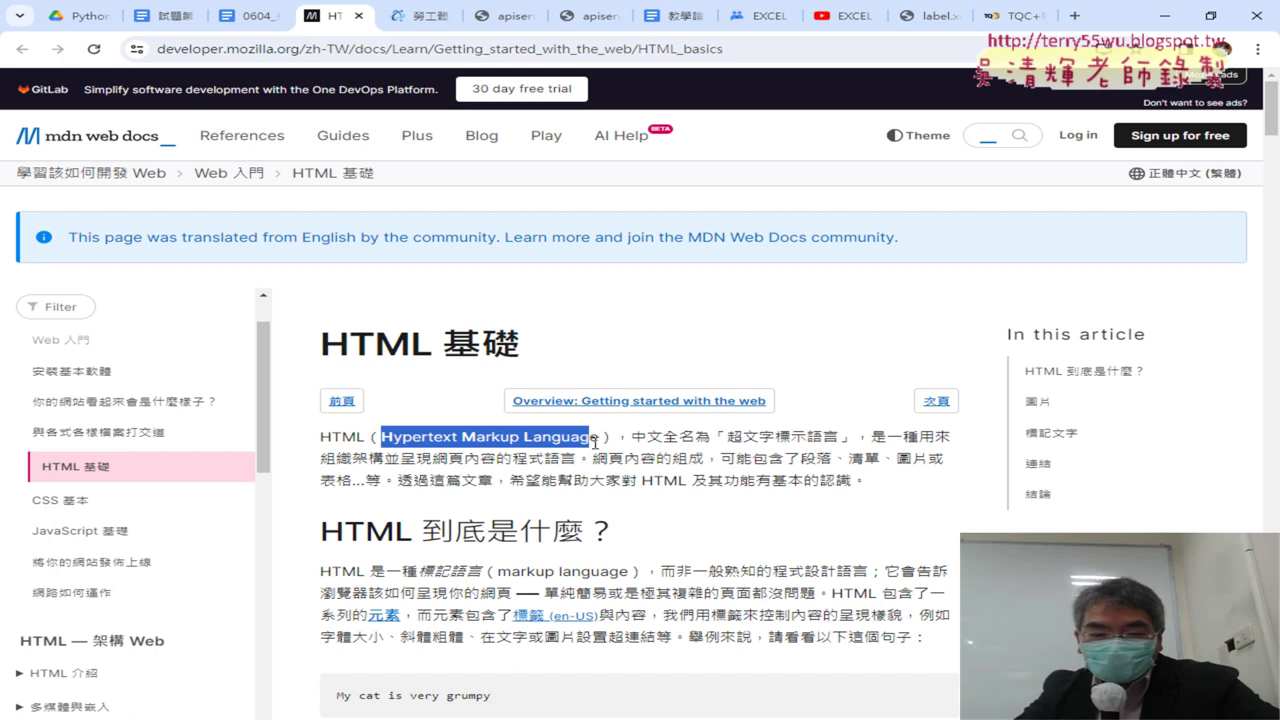
scroll(700, 450, "down", 3)
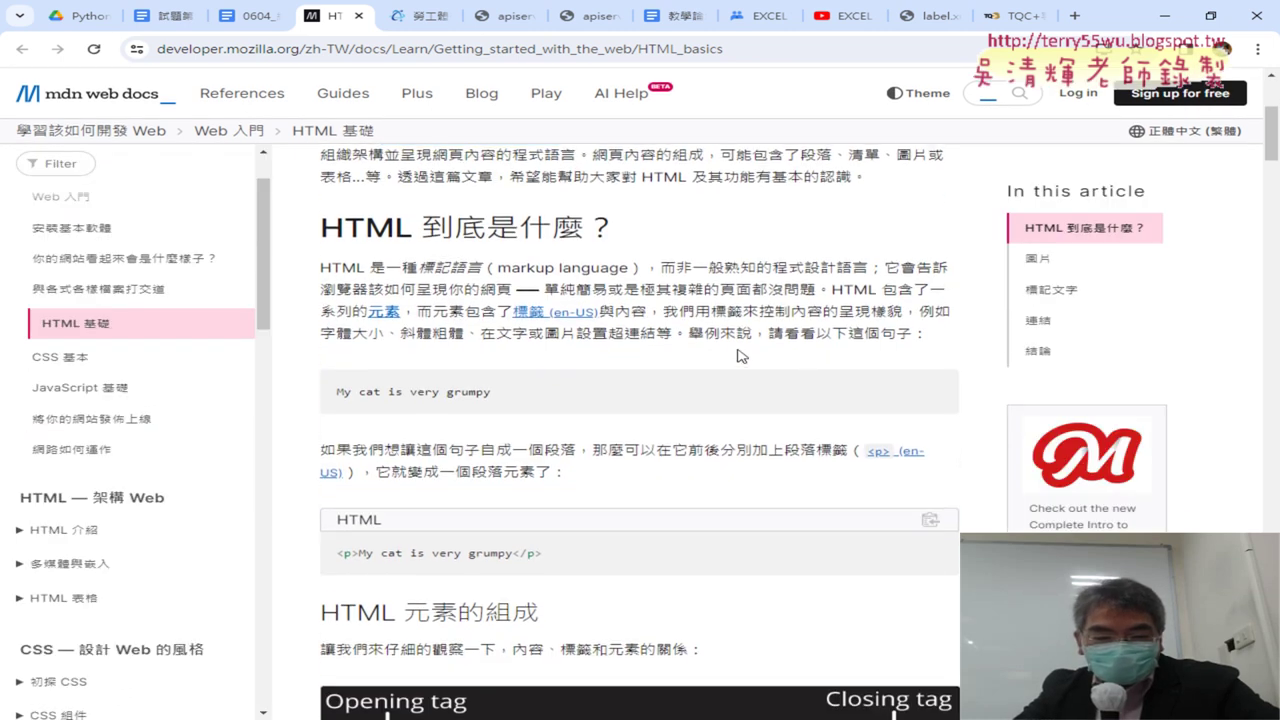
scroll(735, 365, "down", 4)
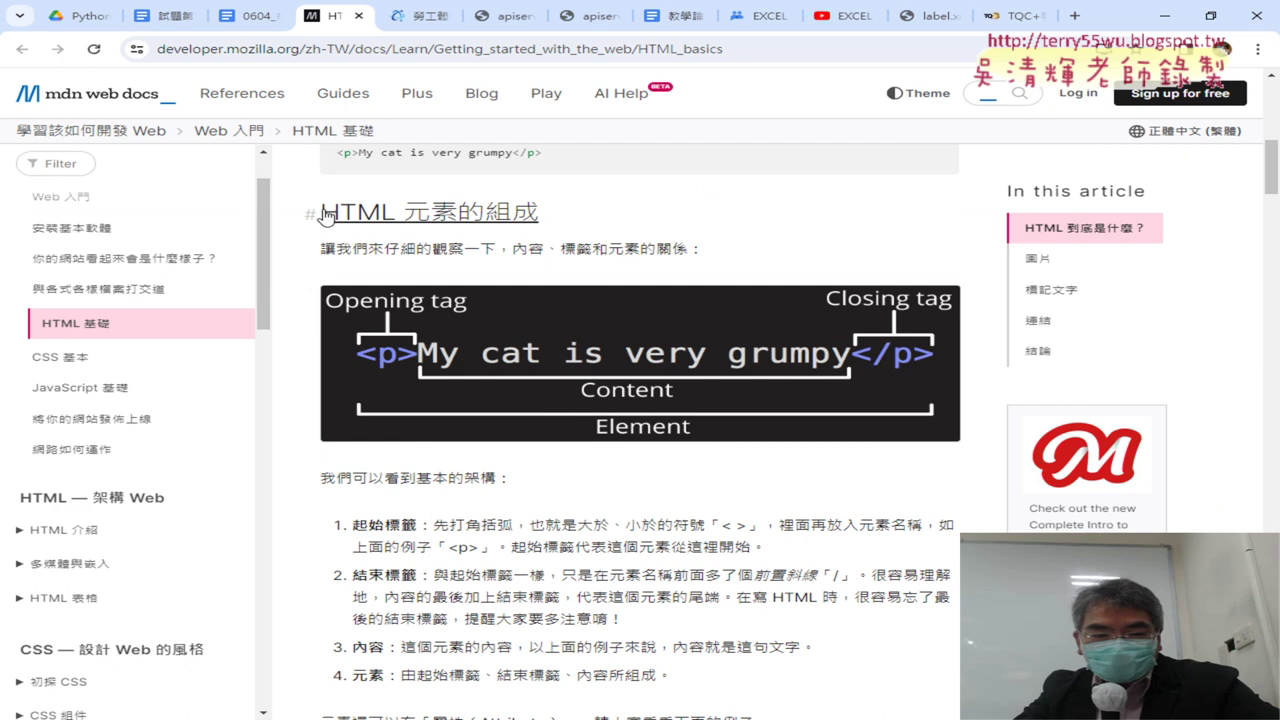
scroll(308, 272, "down", 1)
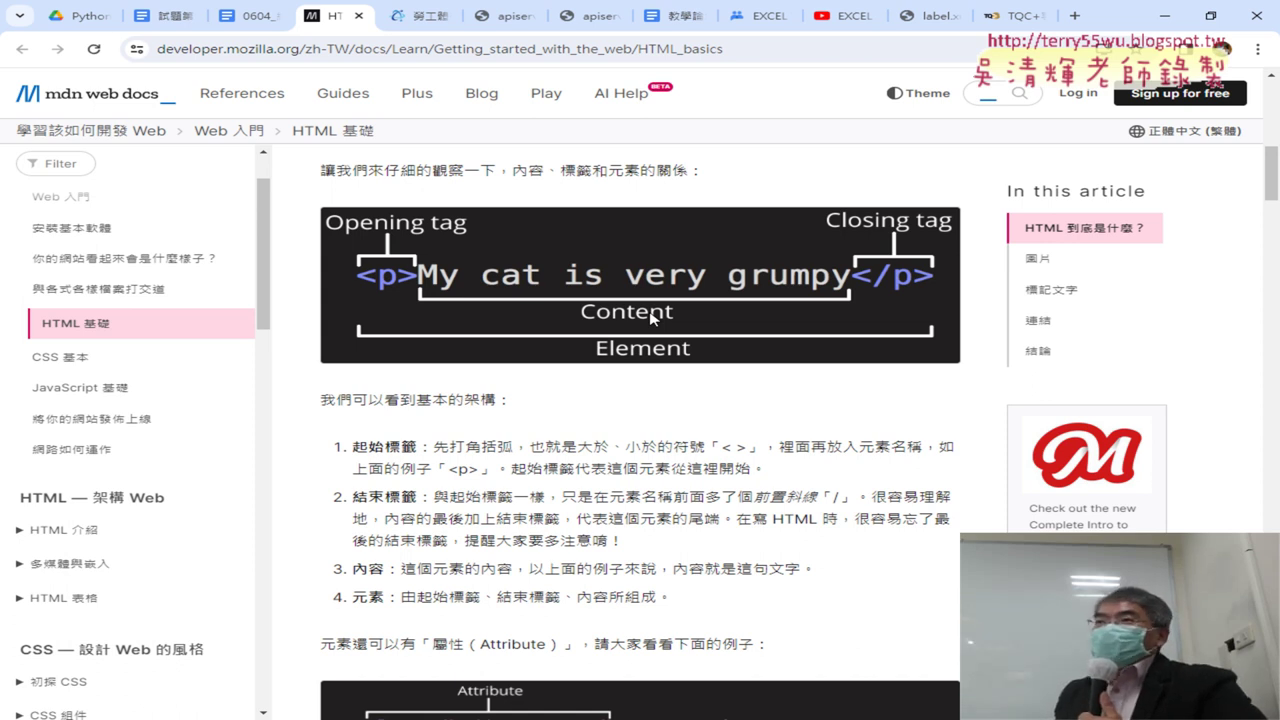
Back on the TQC+ Certificate page, close DevTools and select the address and the first card's heading text.
left_click(1014, 18)
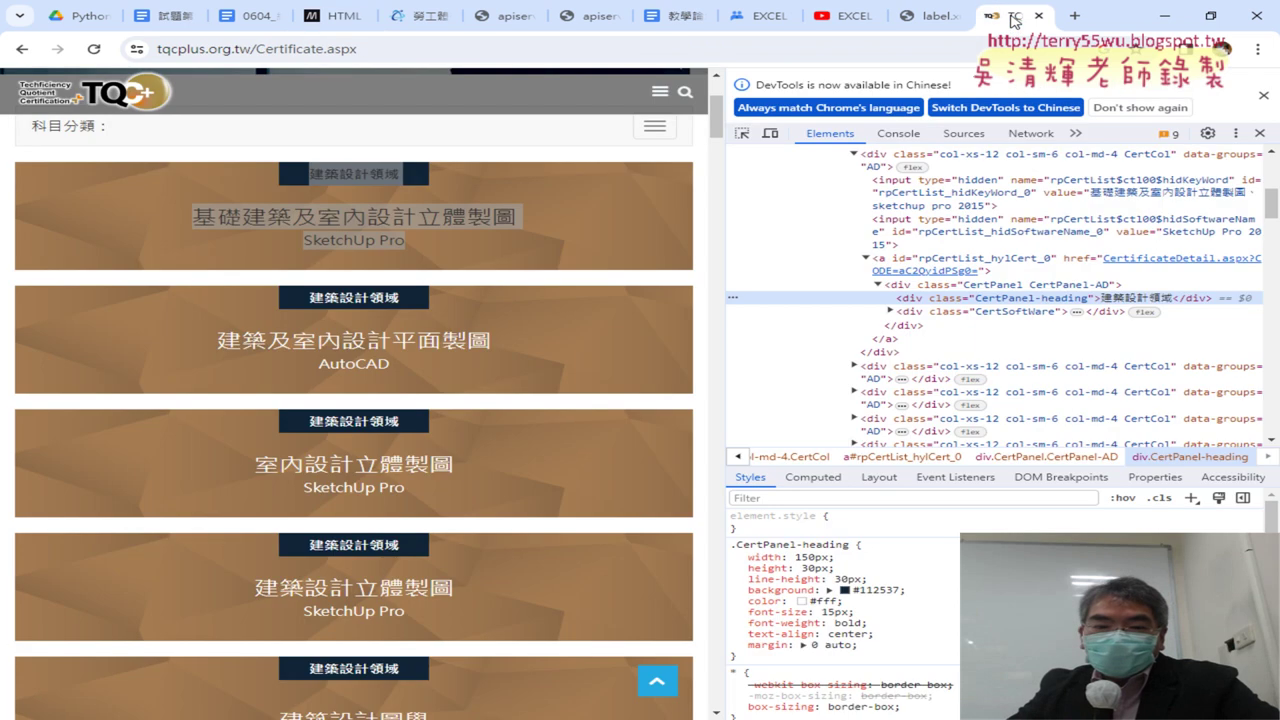
left_click(1262, 133)
left_click(28, 182)
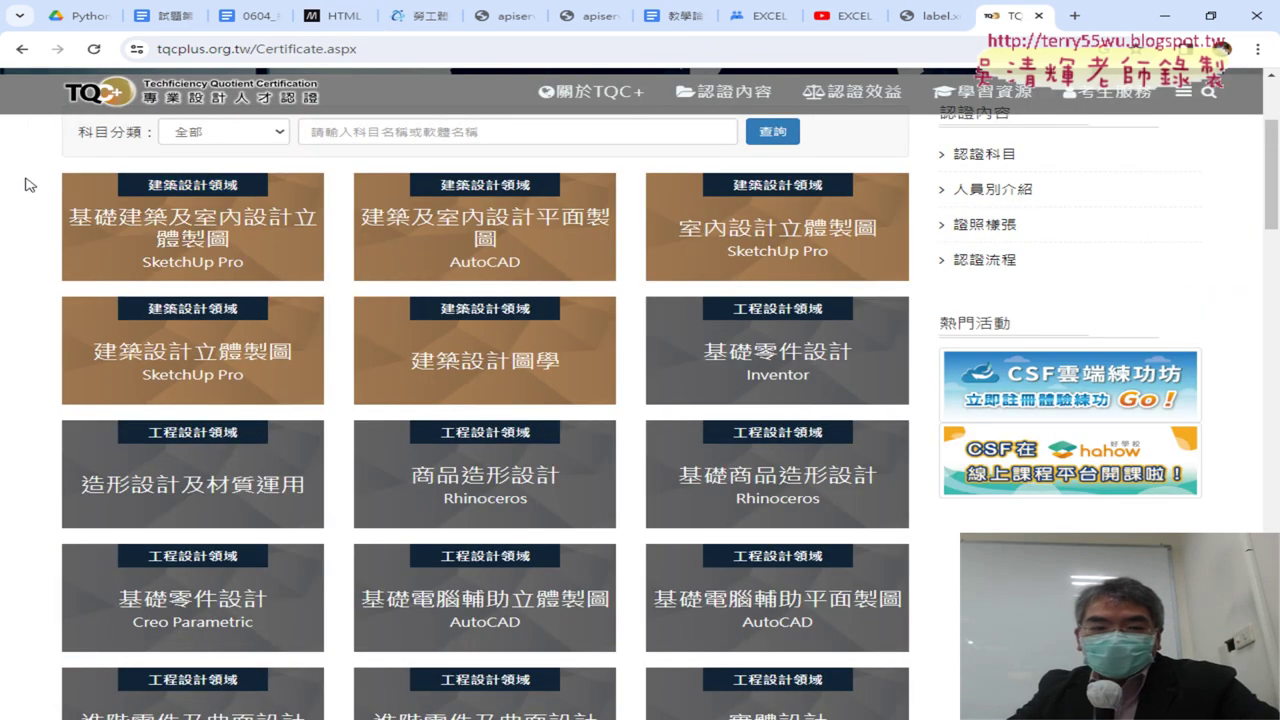
left_click(469, 48)
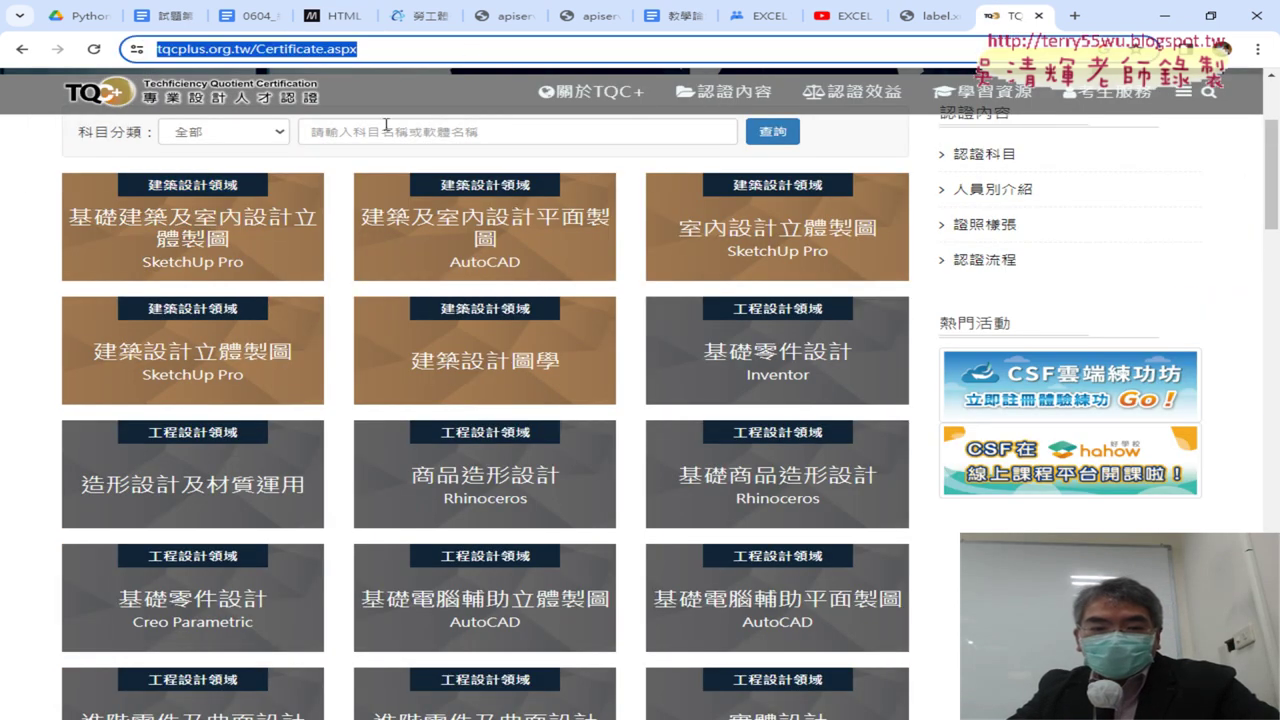
mouse_move(23, 171)
left_mouse_down()
mouse_move(235, 243)
mouse_move(259, 280)
left_mouse_up()
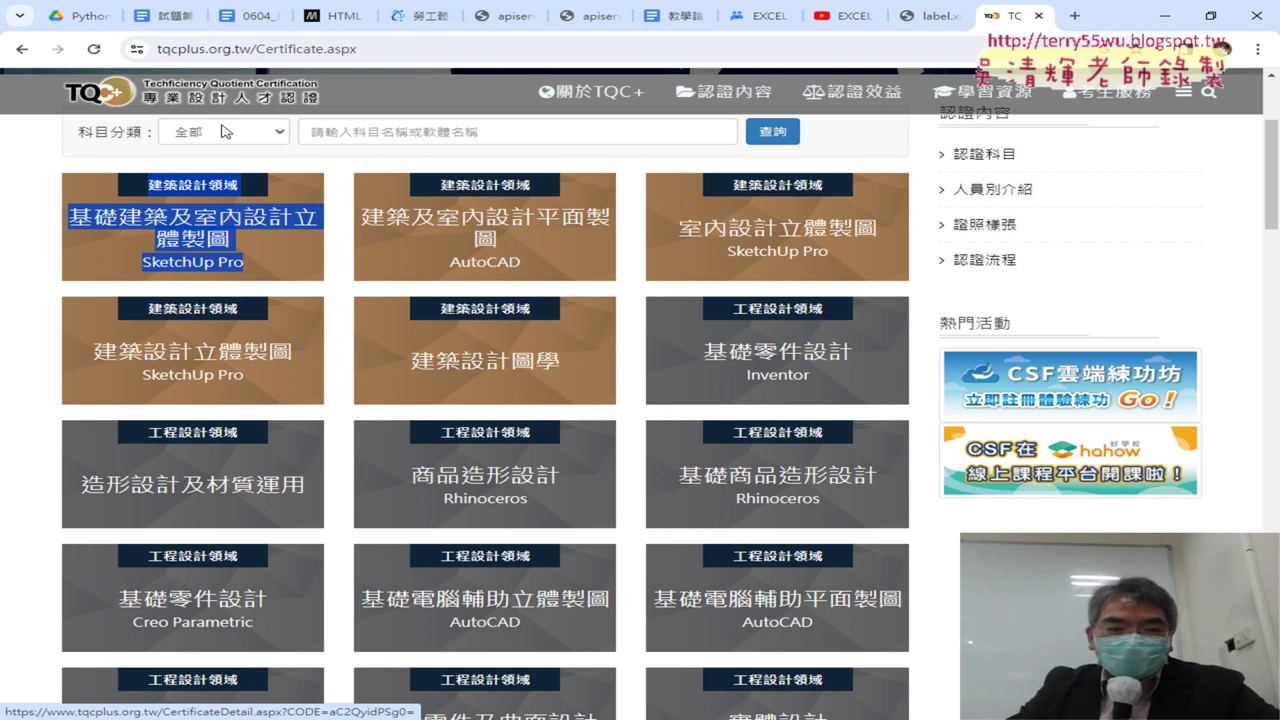
left_click(237, 20)
scroll(900, 389, "down", 3)
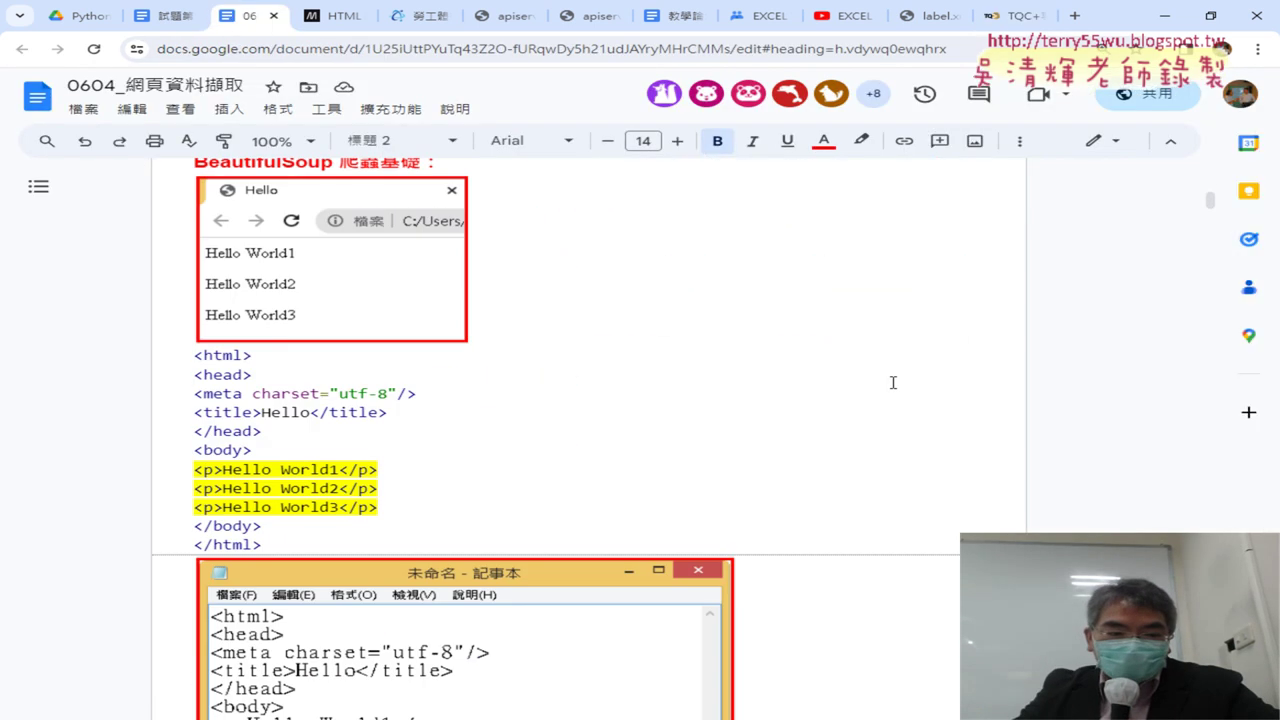
scroll(893, 382, "up", 2)
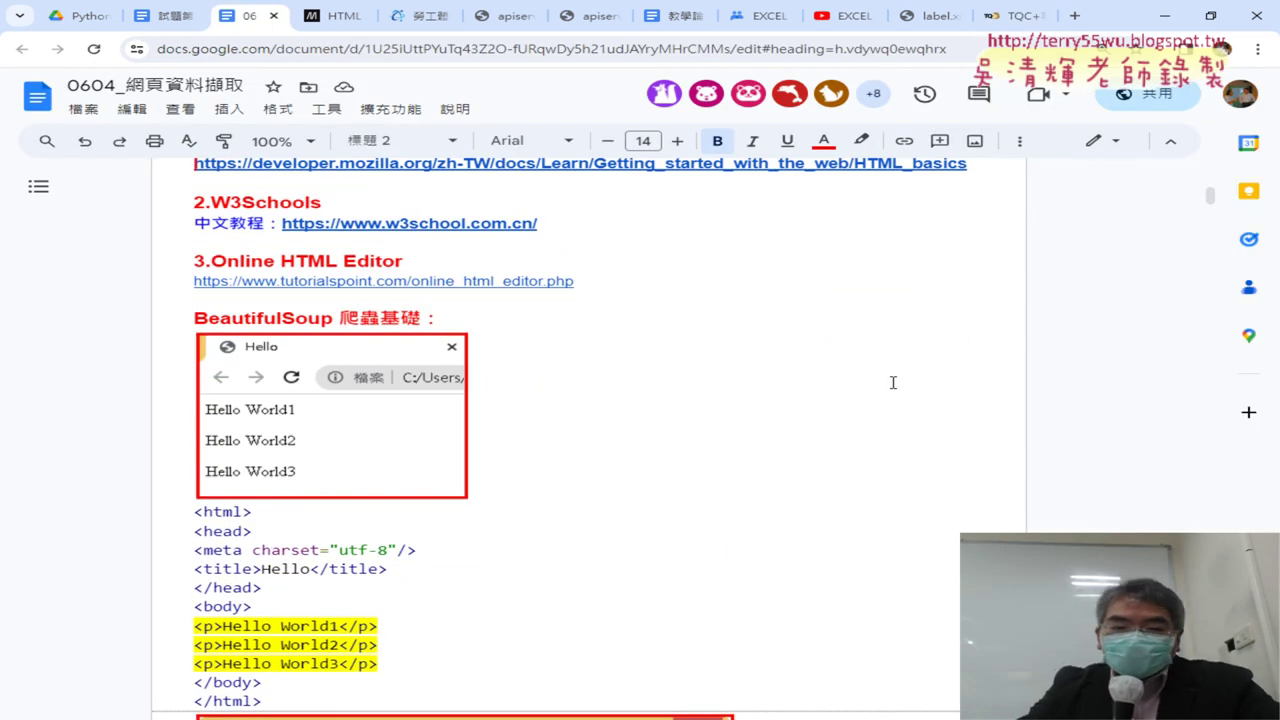
scroll(870, 346, "up", 1)
scroll(870, 346, "up", 1)
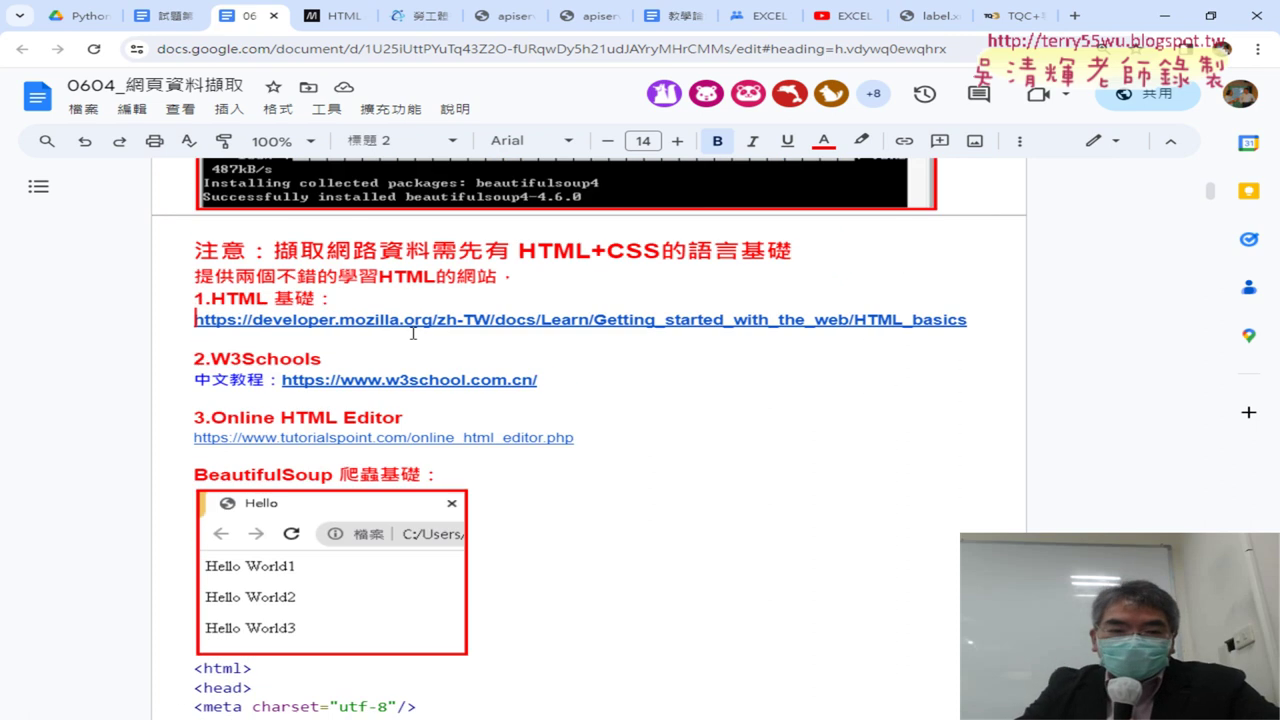
scroll(423, 333, "down", 1)
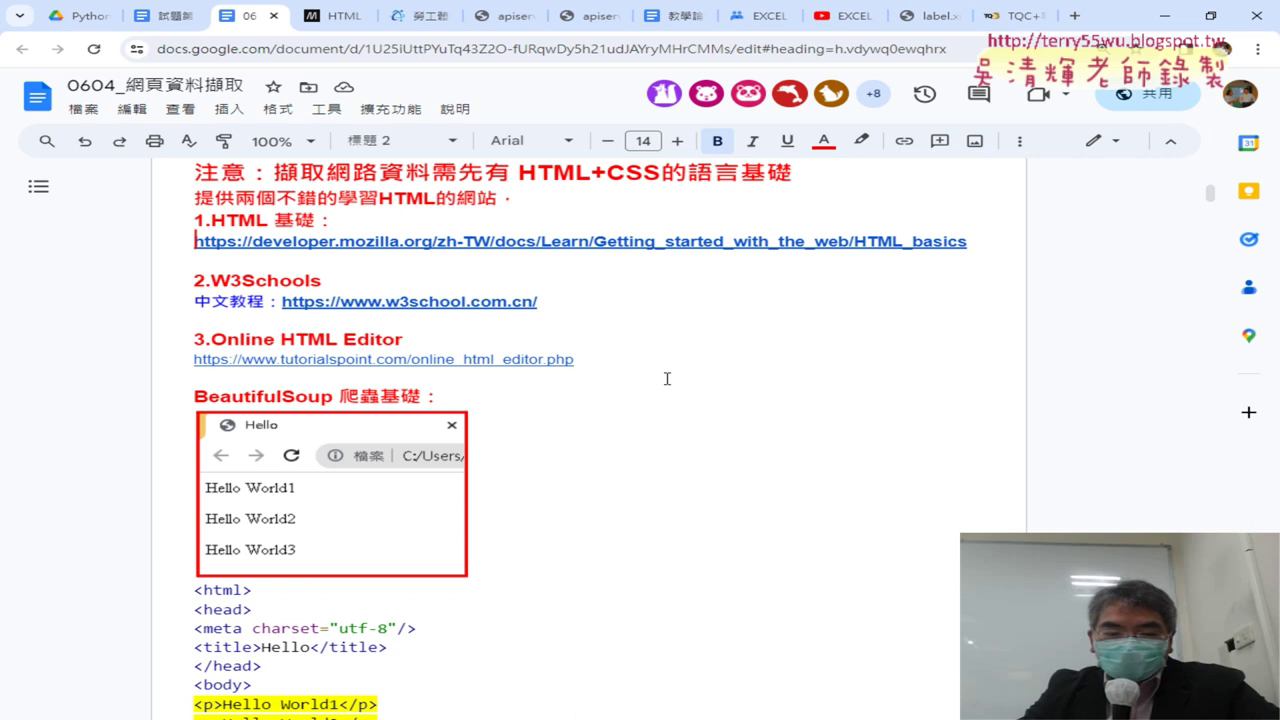
scroll(669, 376, "down", 2)
scroll(669, 376, "down", 2)
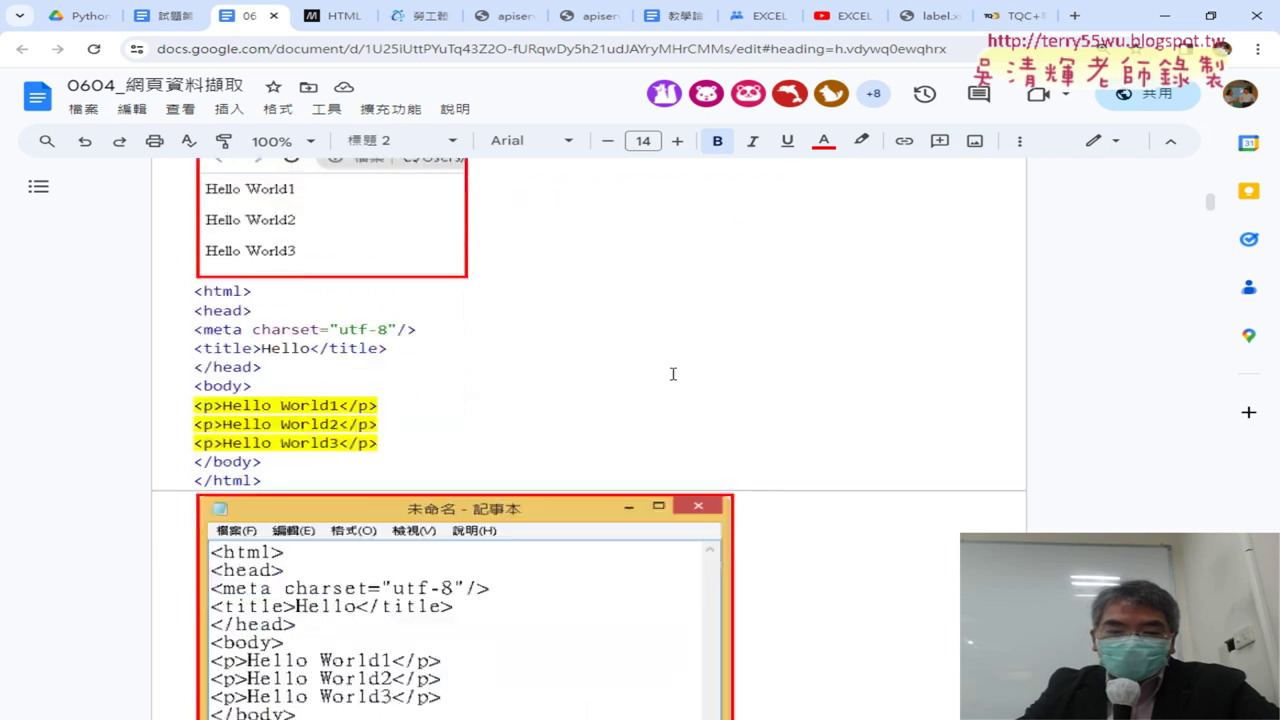
scroll(858, 357, "down", 2)
scroll(859, 357, "up", 1)
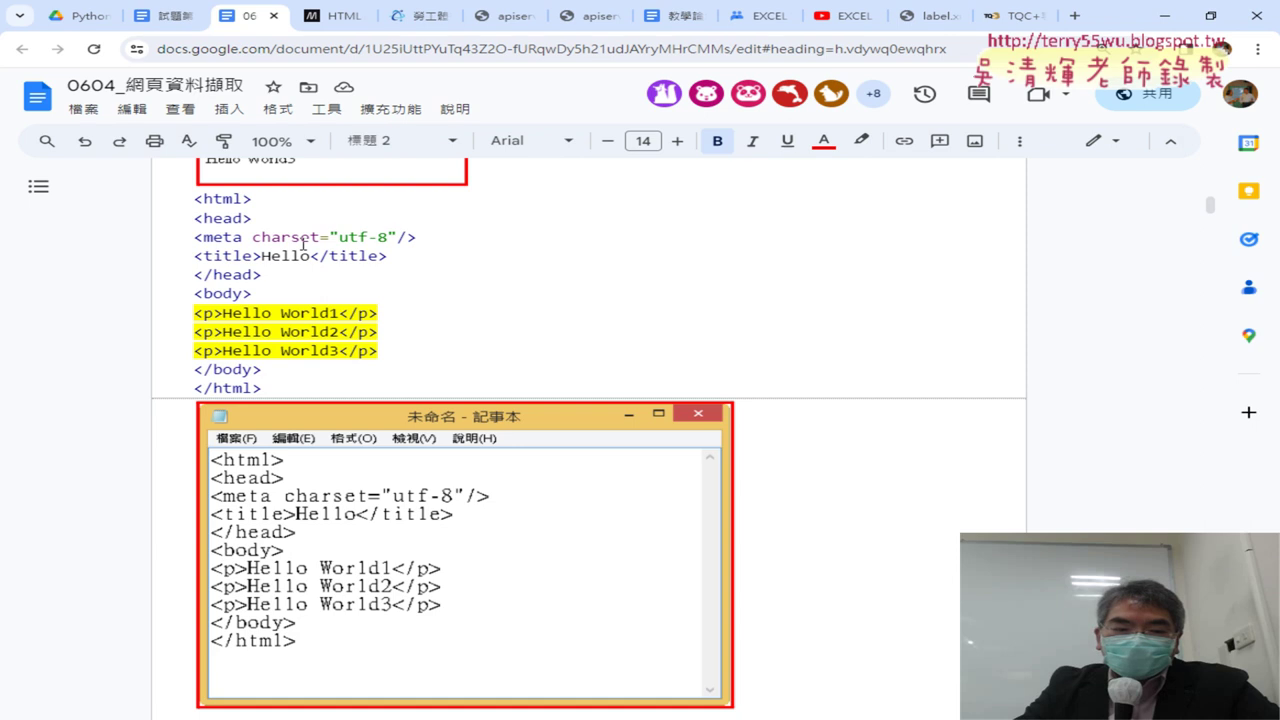
left_click_drag(185, 198, 321, 382)
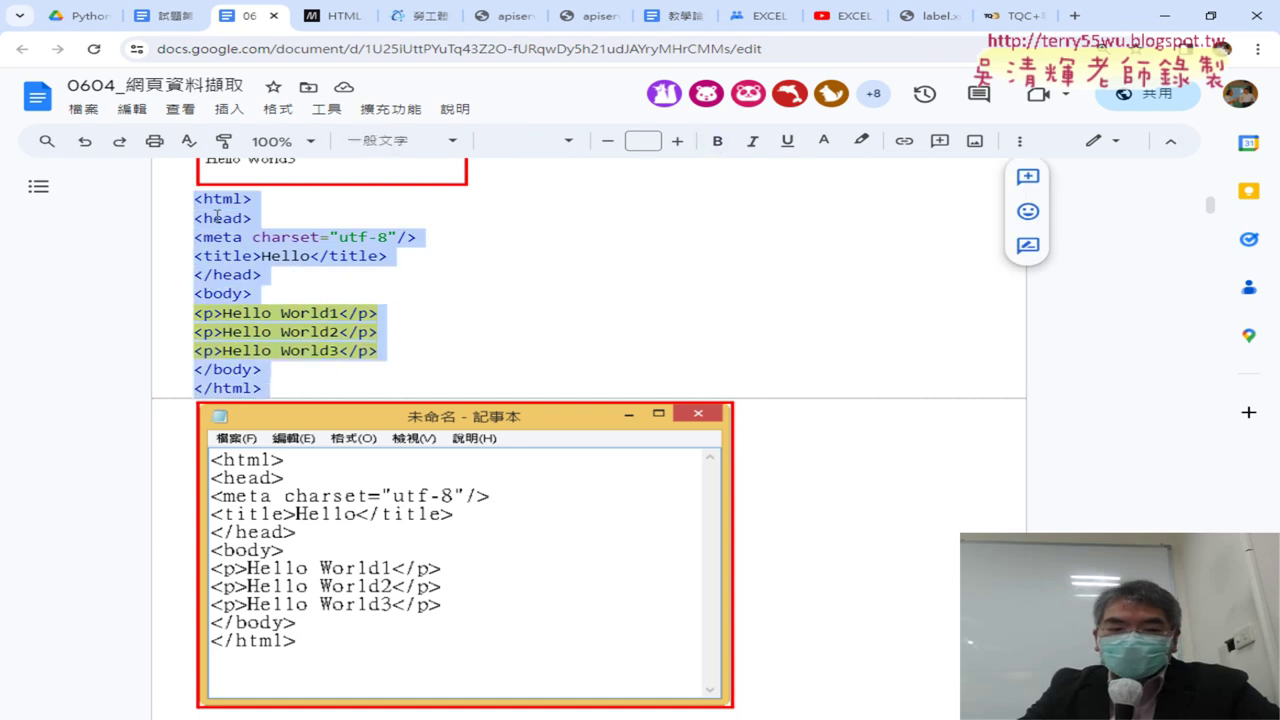
left_click_drag(194, 199, 299, 190)
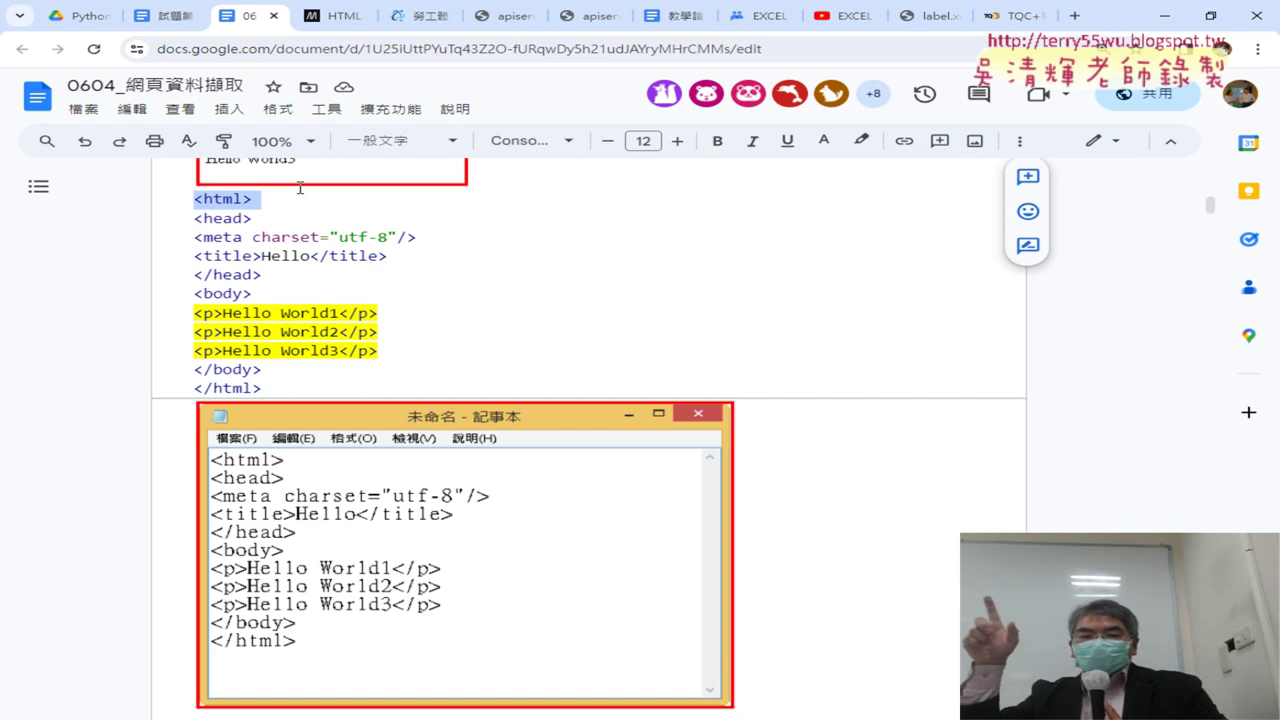
left_click(266, 387)
left_click_drag(246, 387, 146, 200)
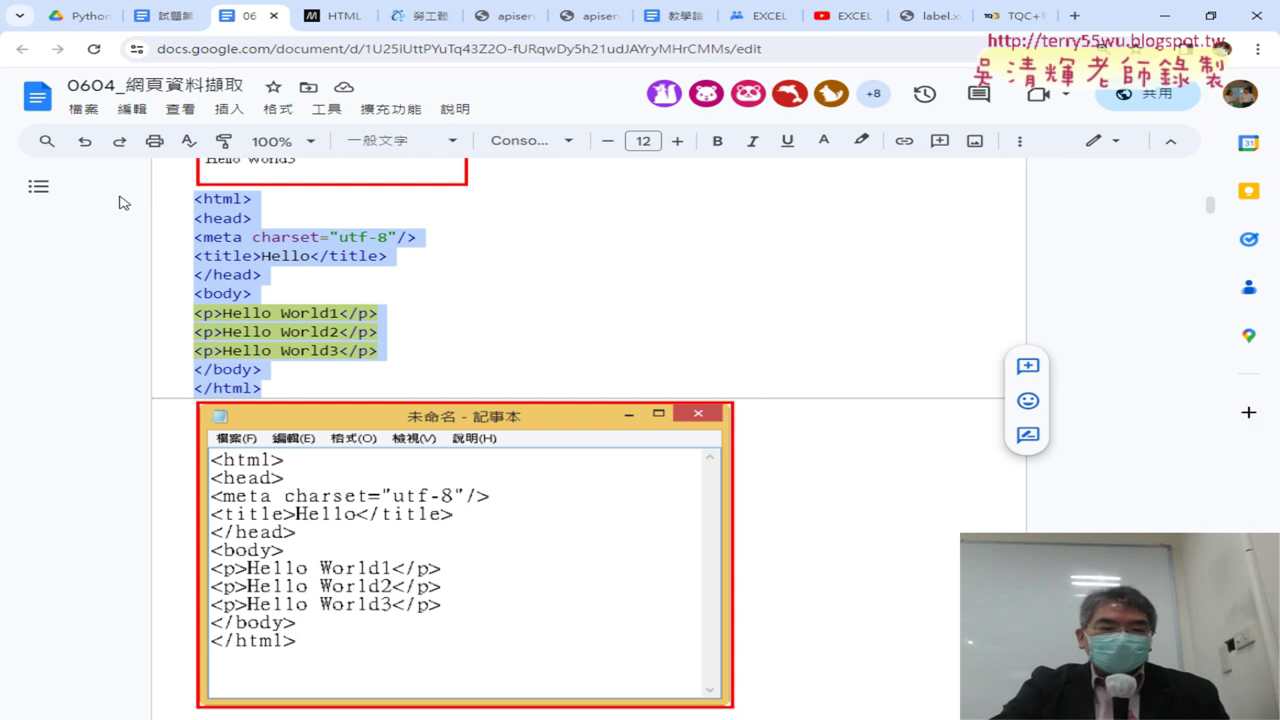
left_click(193, 218)
left_click_drag(193, 218, 285, 277)
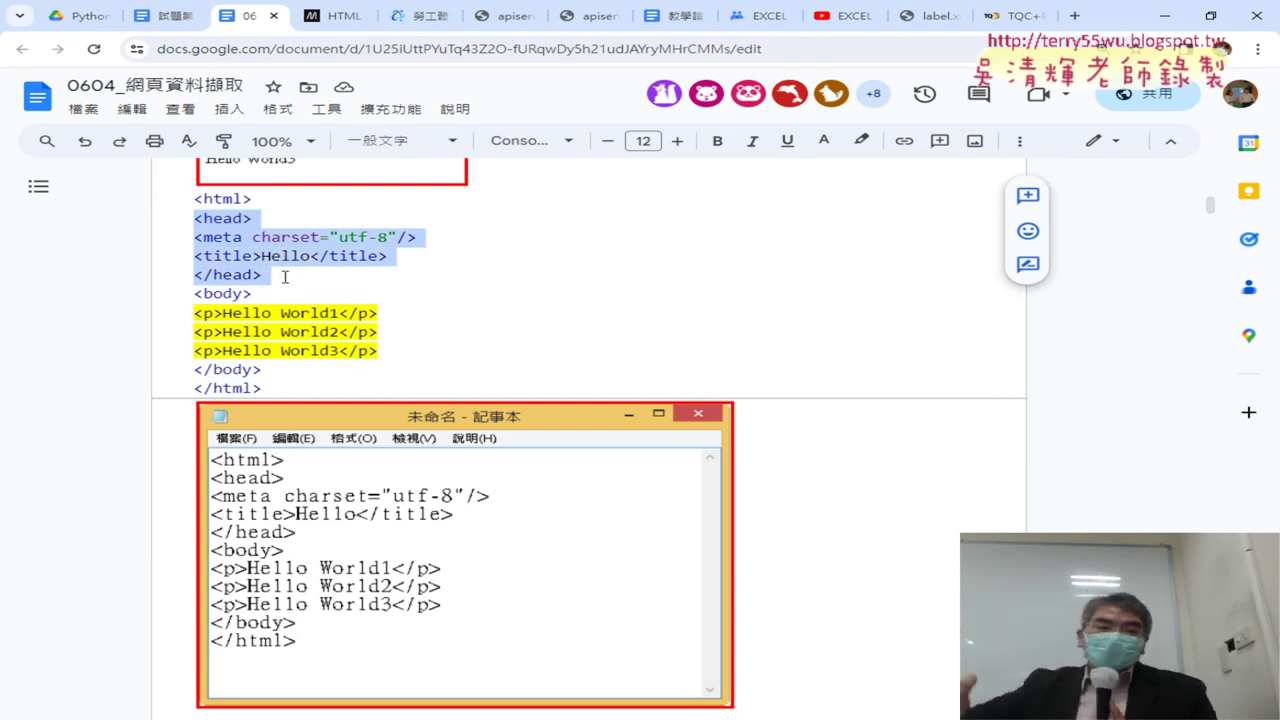
left_click_drag(197, 293, 283, 367)
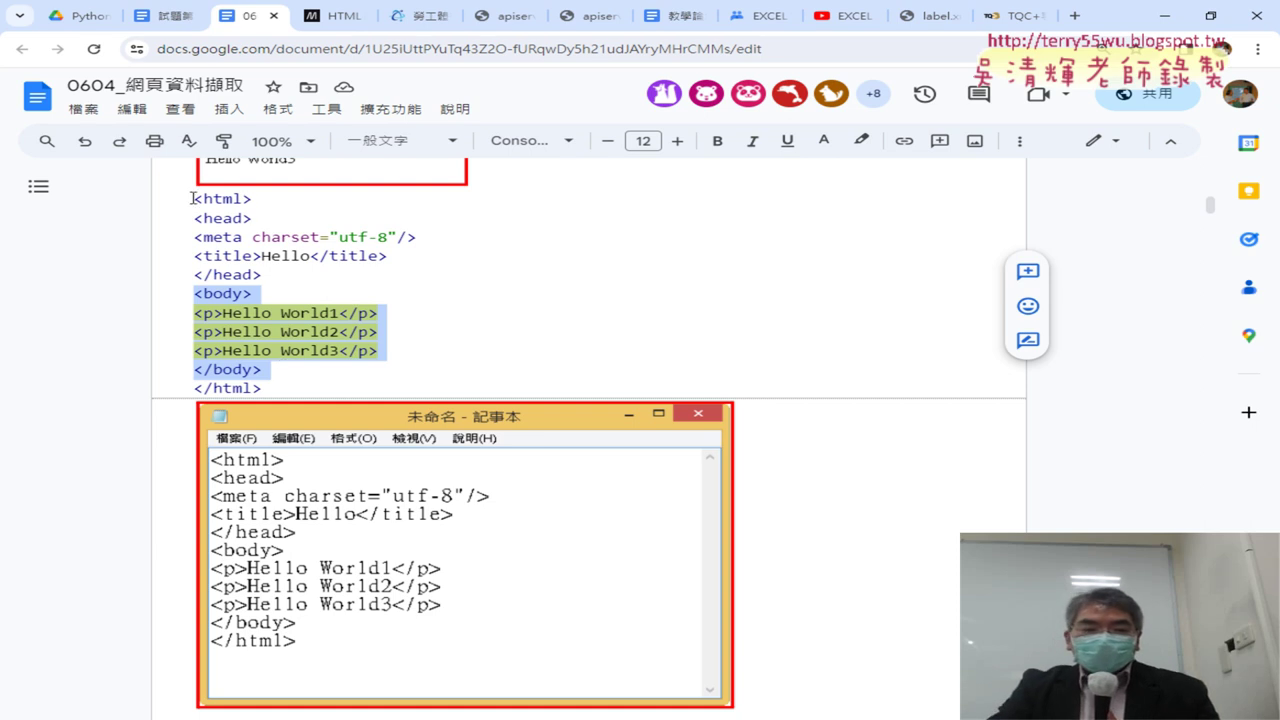
left_click_drag(192, 198, 283, 387)
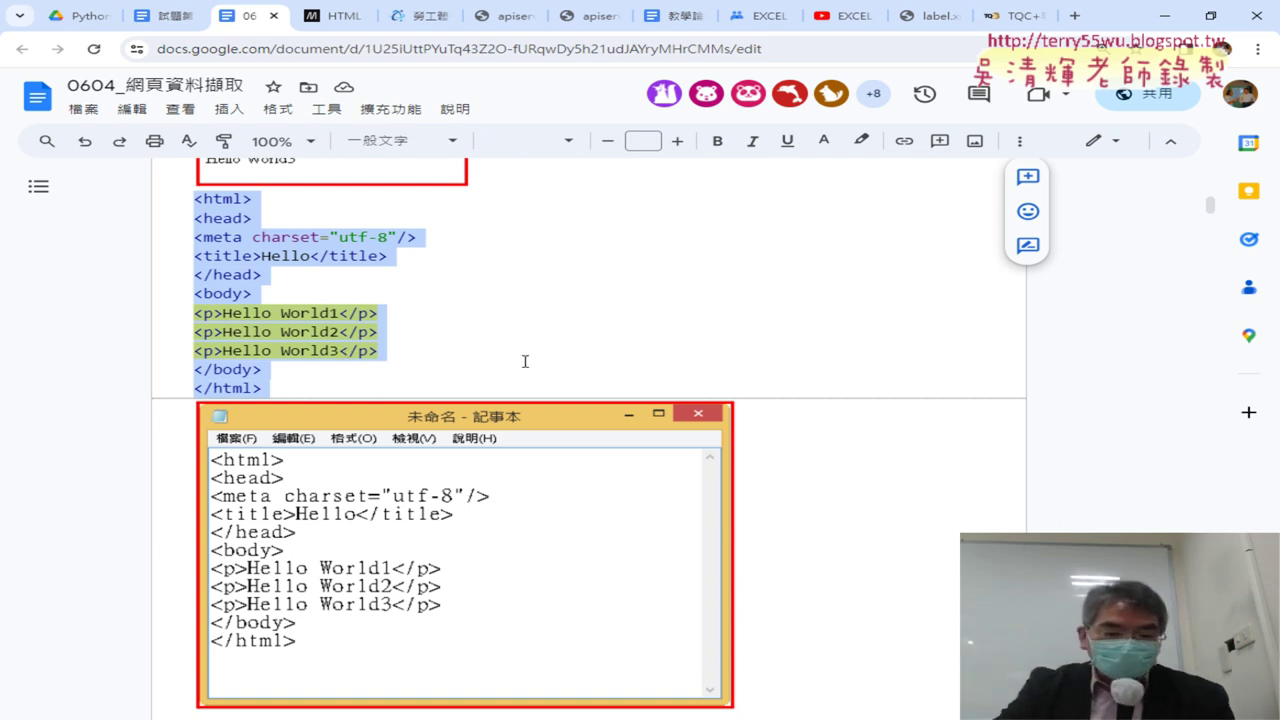
scroll(805, 340, "down", 5)
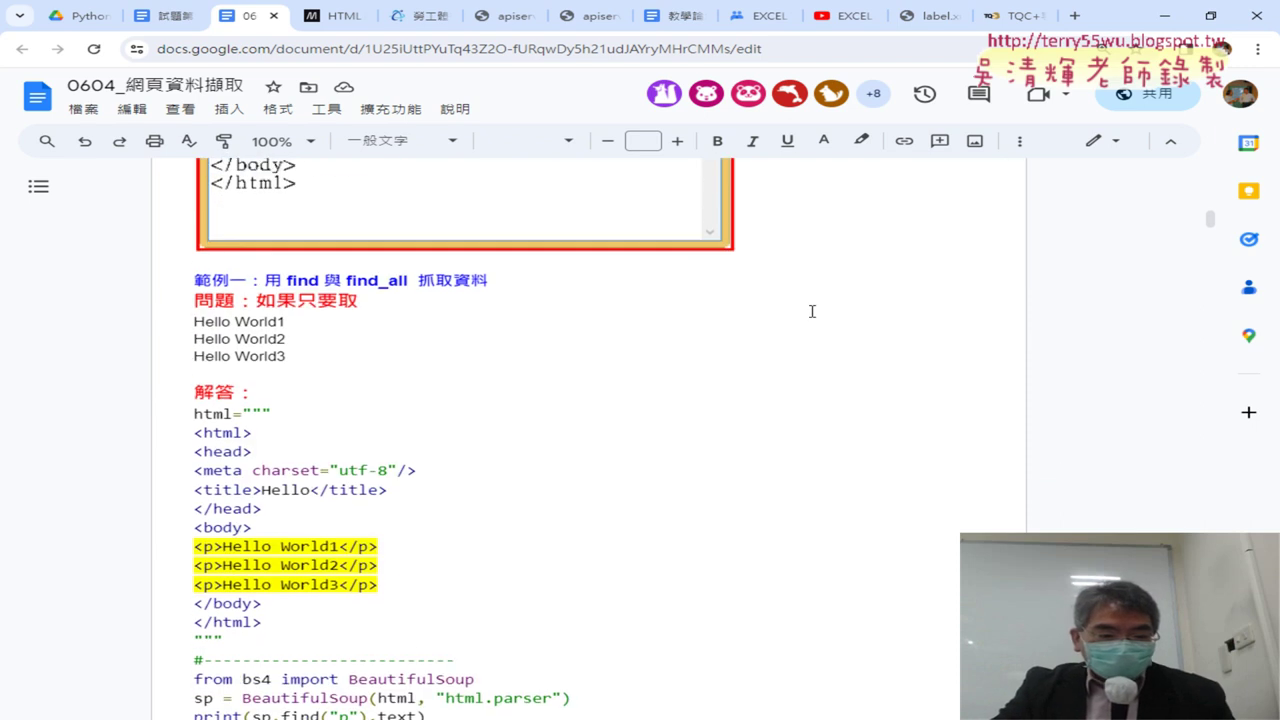
left_click_drag(190, 268, 493, 271)
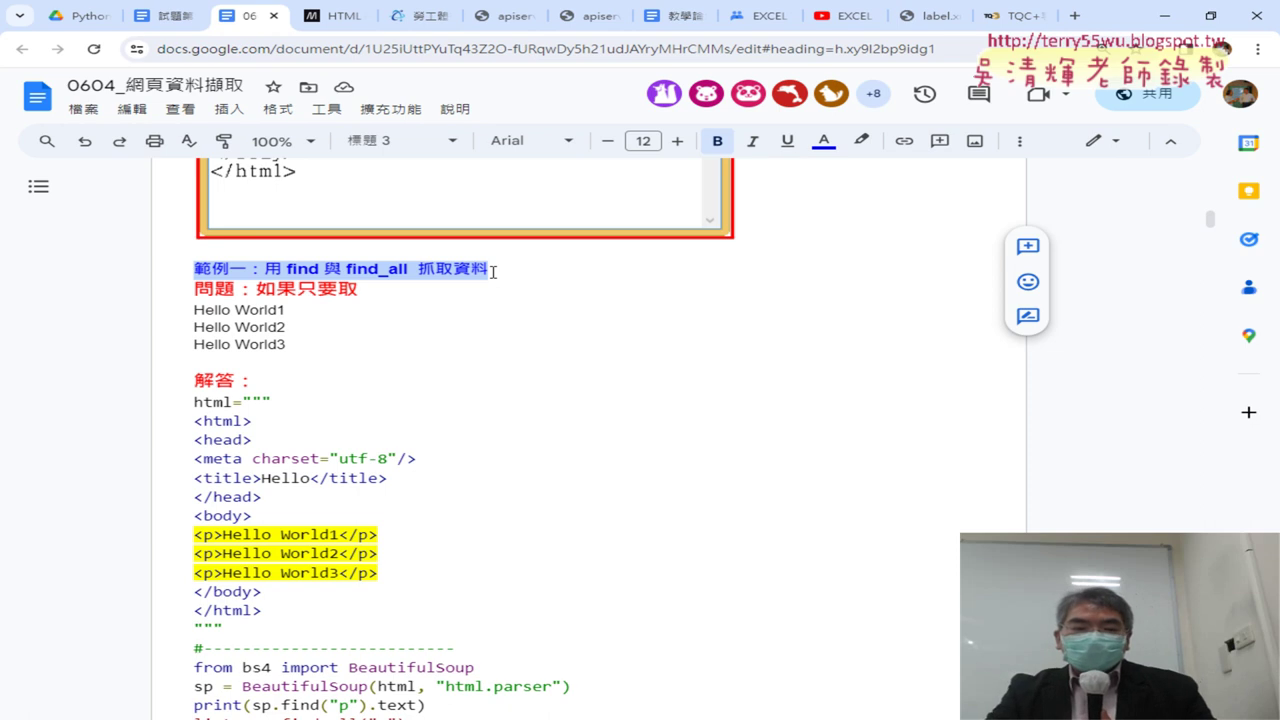
left_click(493, 271)
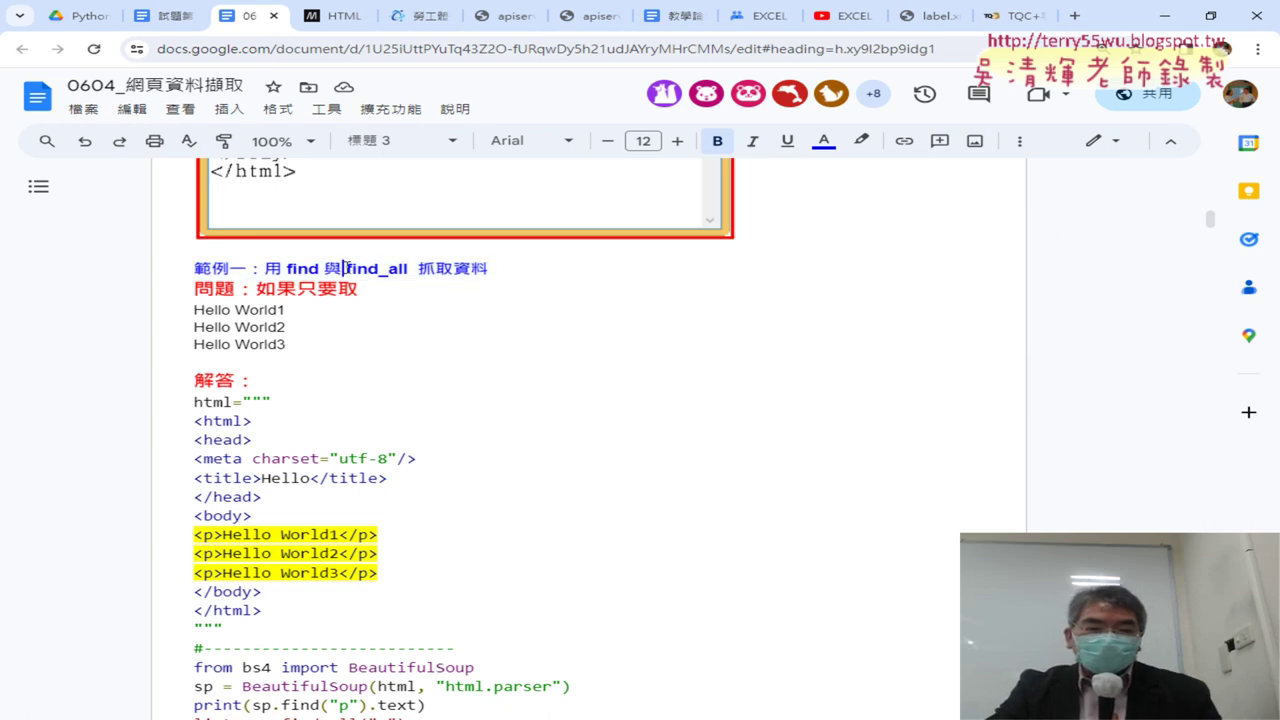
left_click_drag(343, 268, 413, 268)
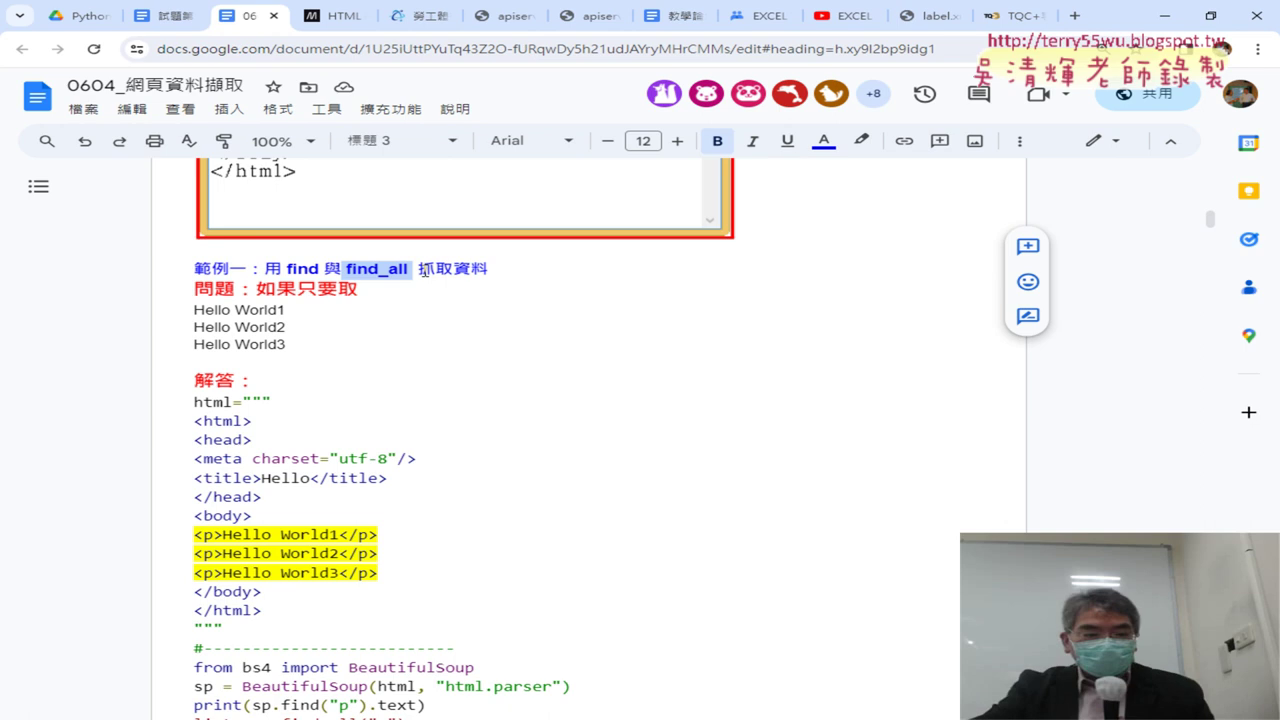
scroll(815, 350, "up", 3)
scroll(615, 380, "up", 2)
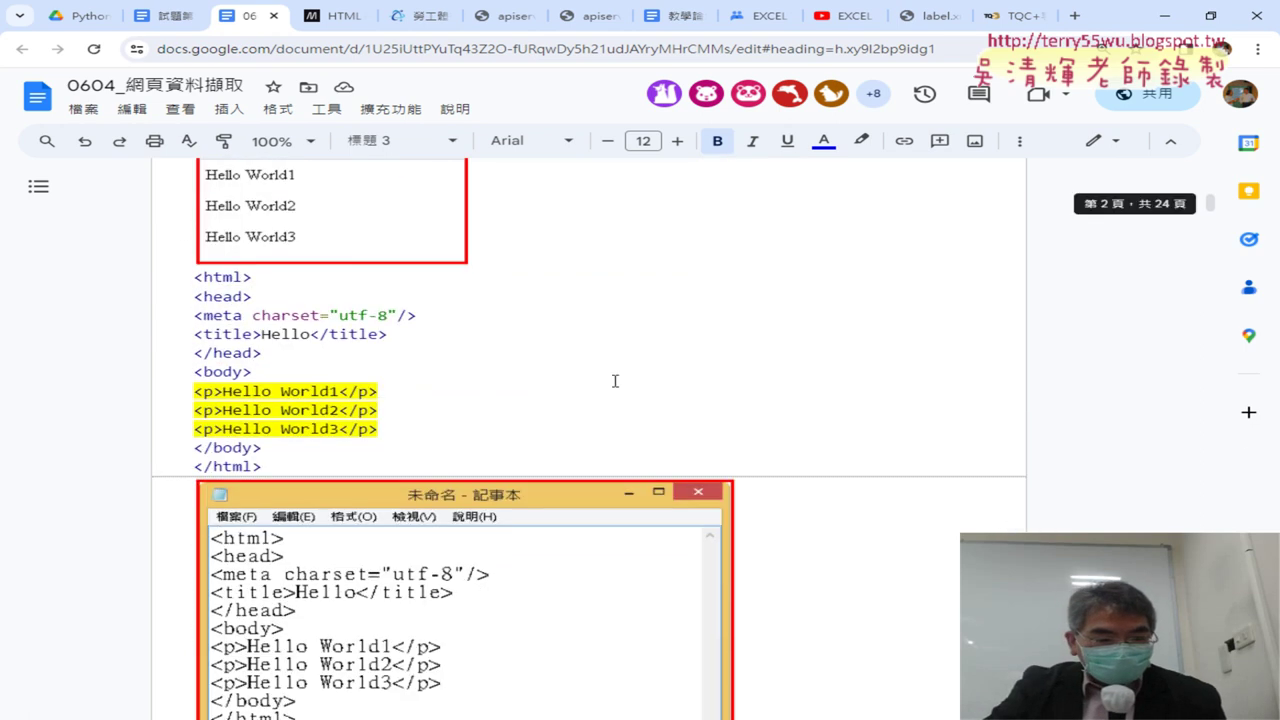
left_click(397, 391)
left_click_drag(194, 391, 222, 393)
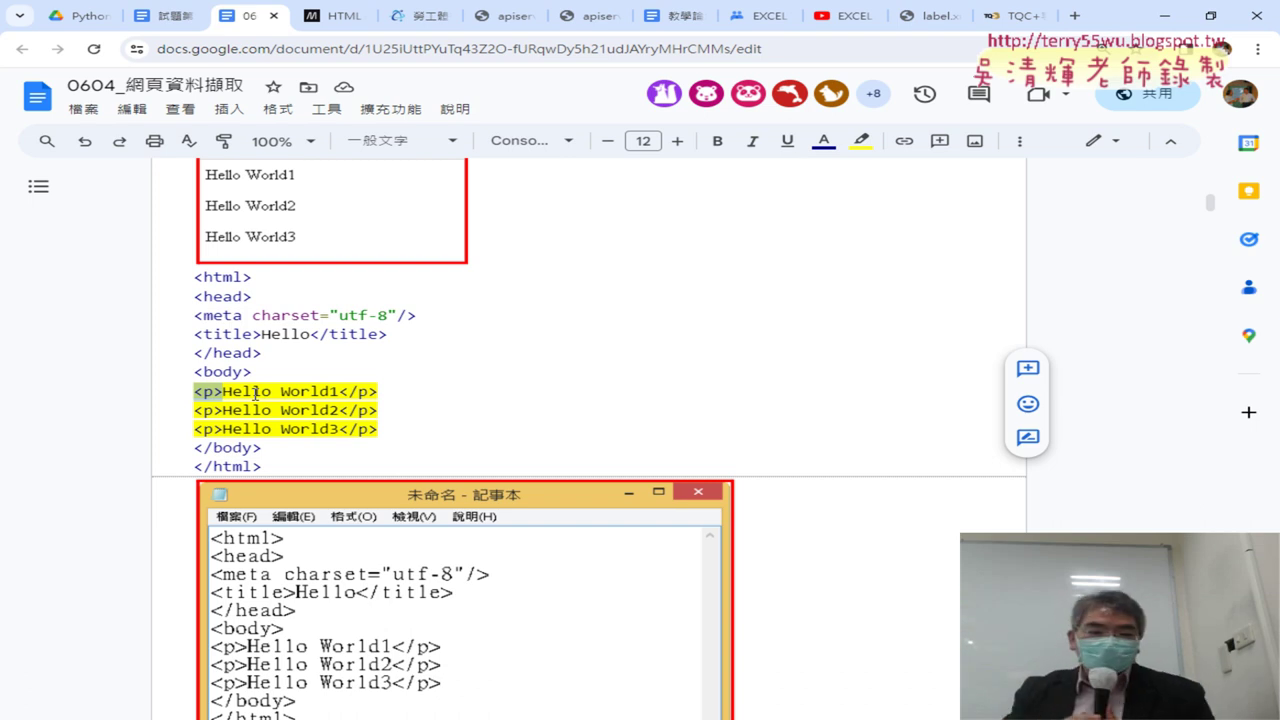
Select and copy the 解答 code from html=""" through the print loop, then switch to Spyder.
scroll(767, 422, "down", 3)
scroll(834, 404, "down", 5)
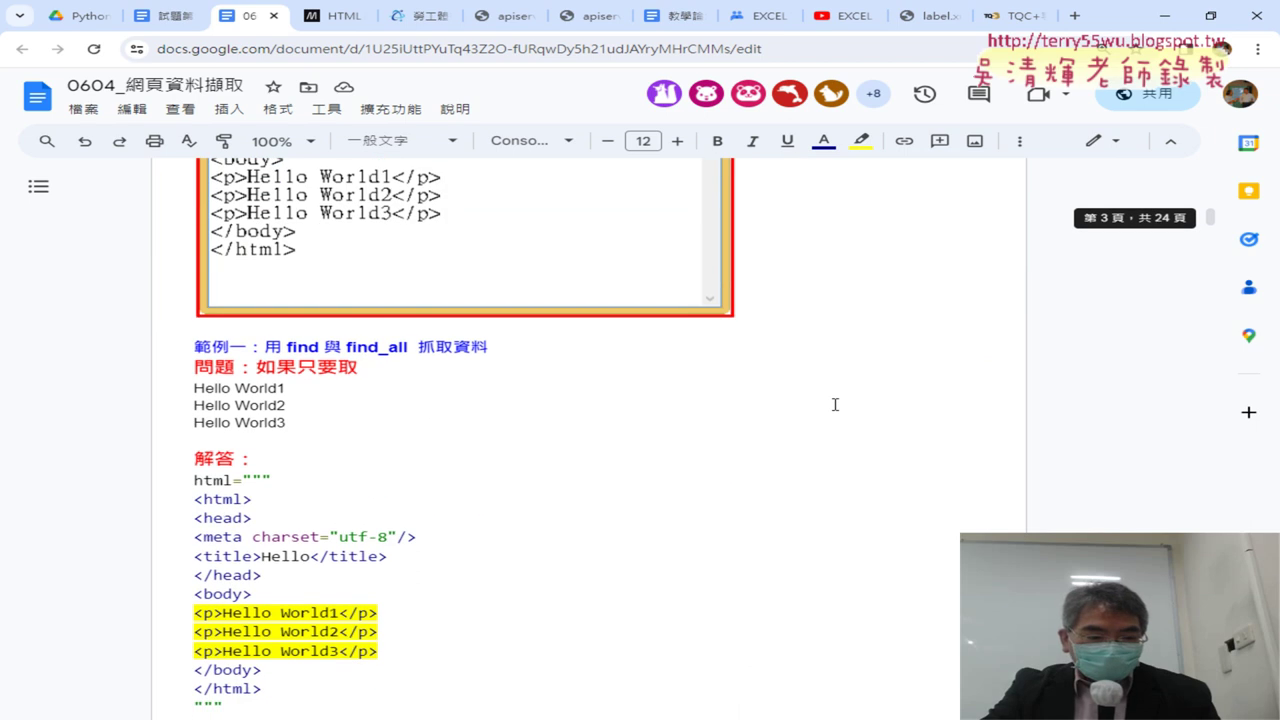
scroll(834, 404, "down", 4)
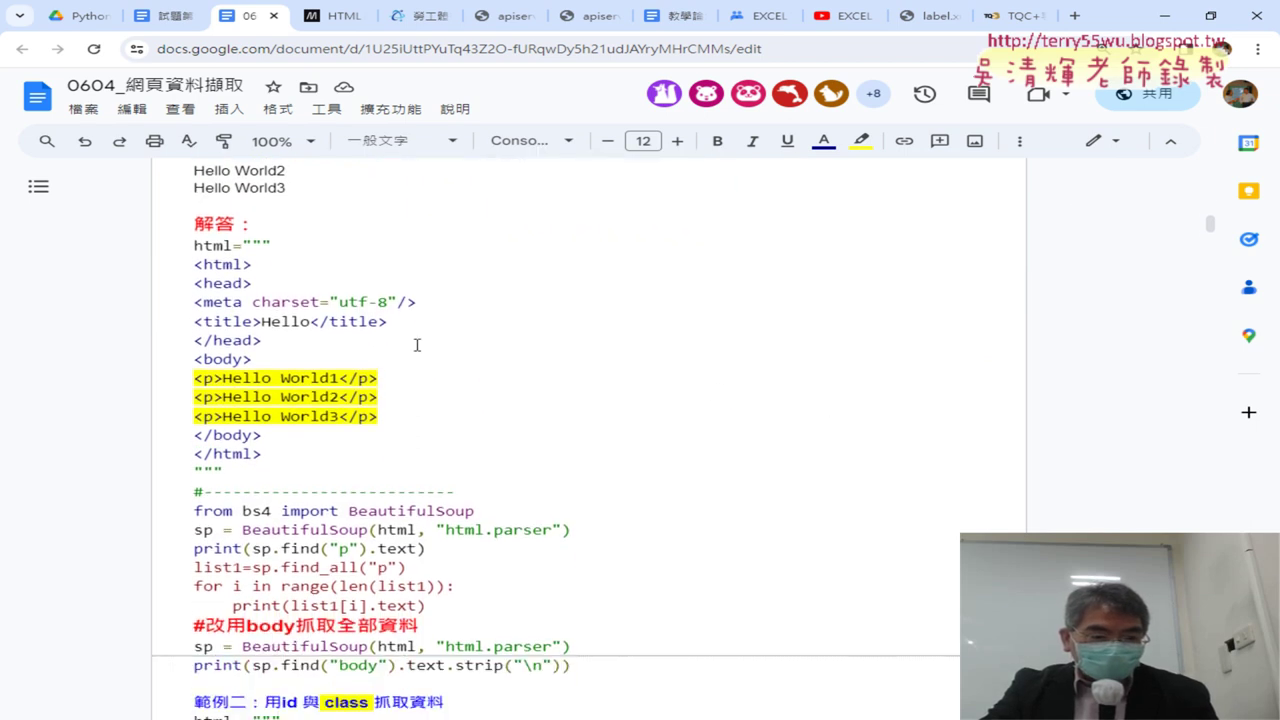
mouse_move(196, 245)
left_mouse_down()
mouse_move(345, 587)
mouse_move(447, 607)
left_mouse_up()
key("ctrl+c")
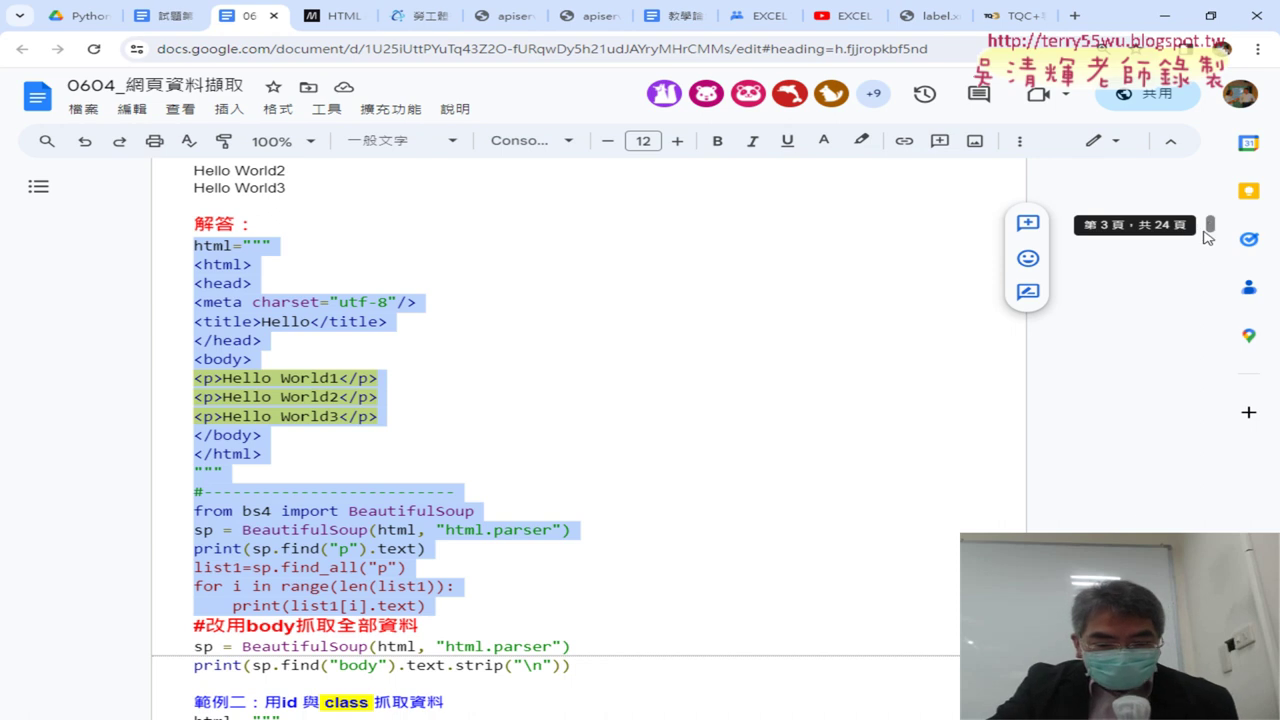
key("alt+Tab")
Replace the 未命名1.py template with the pasted answer code.
left_click(21, 54)
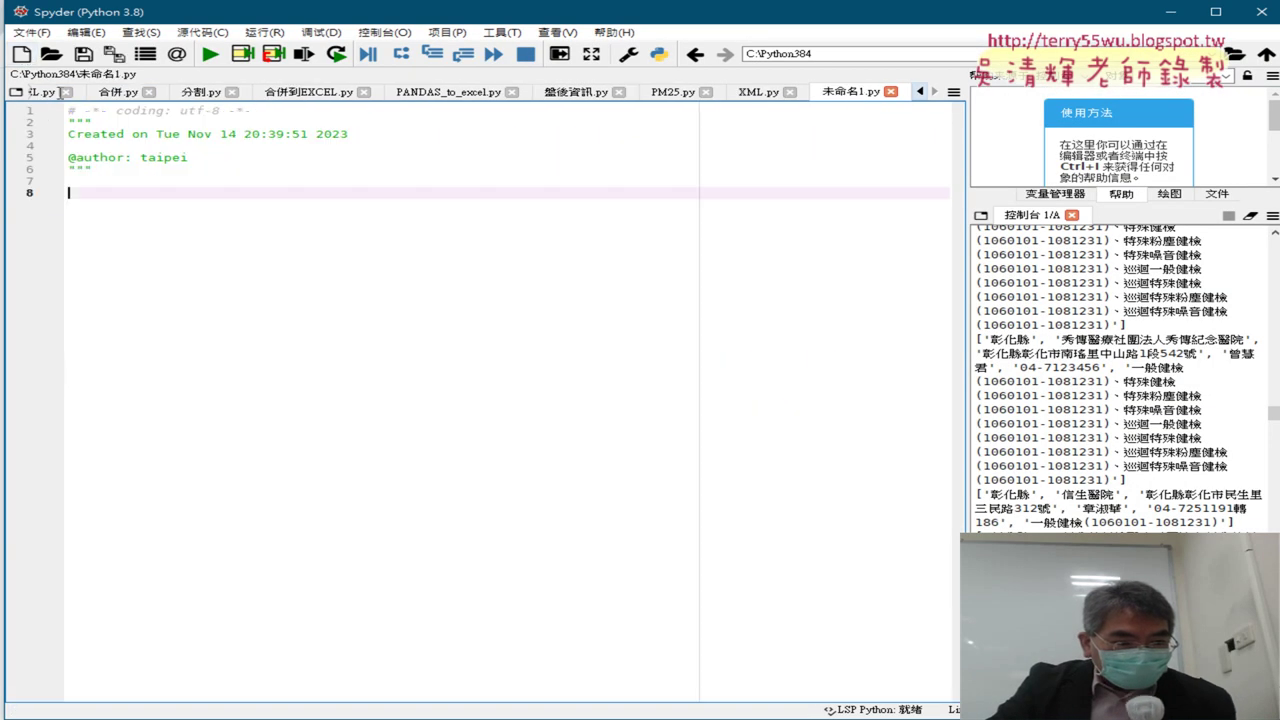
key("ctrl+a")
key("ctrl+v")
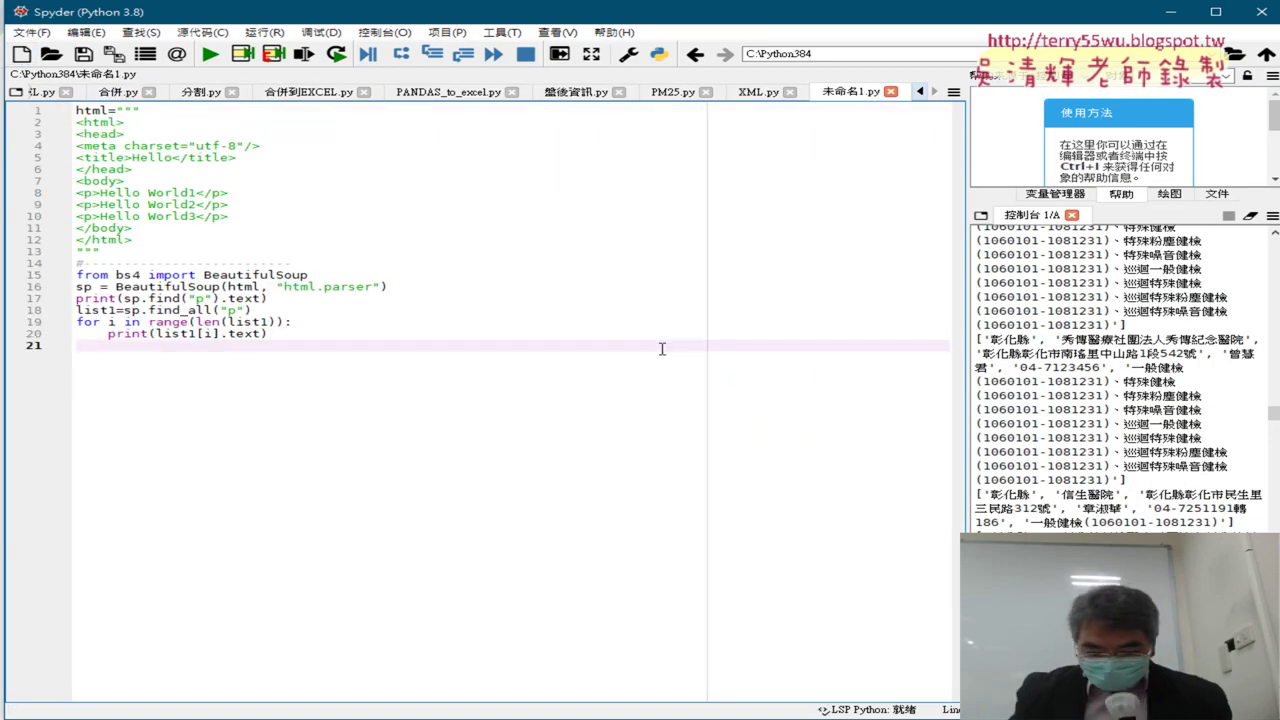
scroll(661, 348, "up", 4)
scroll(661, 348, "up", 2)
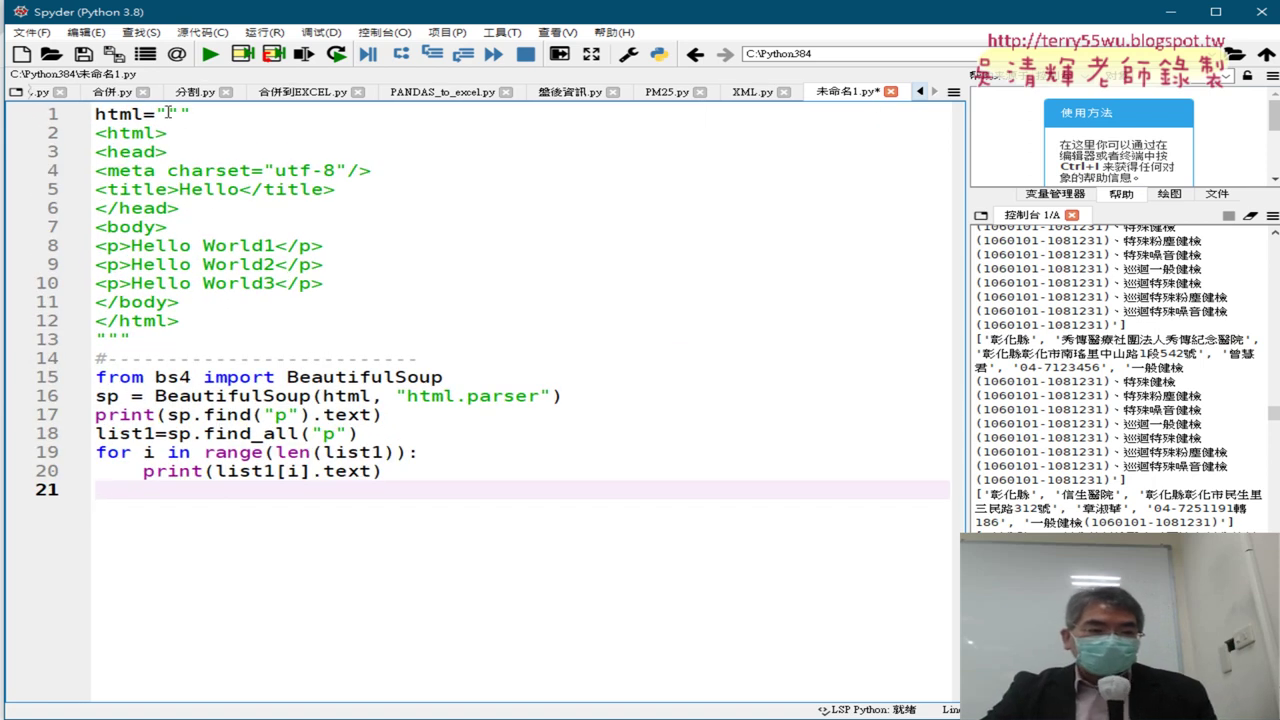
Highlight the embedded HTML string on lines 1–13 and the BeautifulSoup import on line 15.
left_click_drag(169, 113, 96, 339)
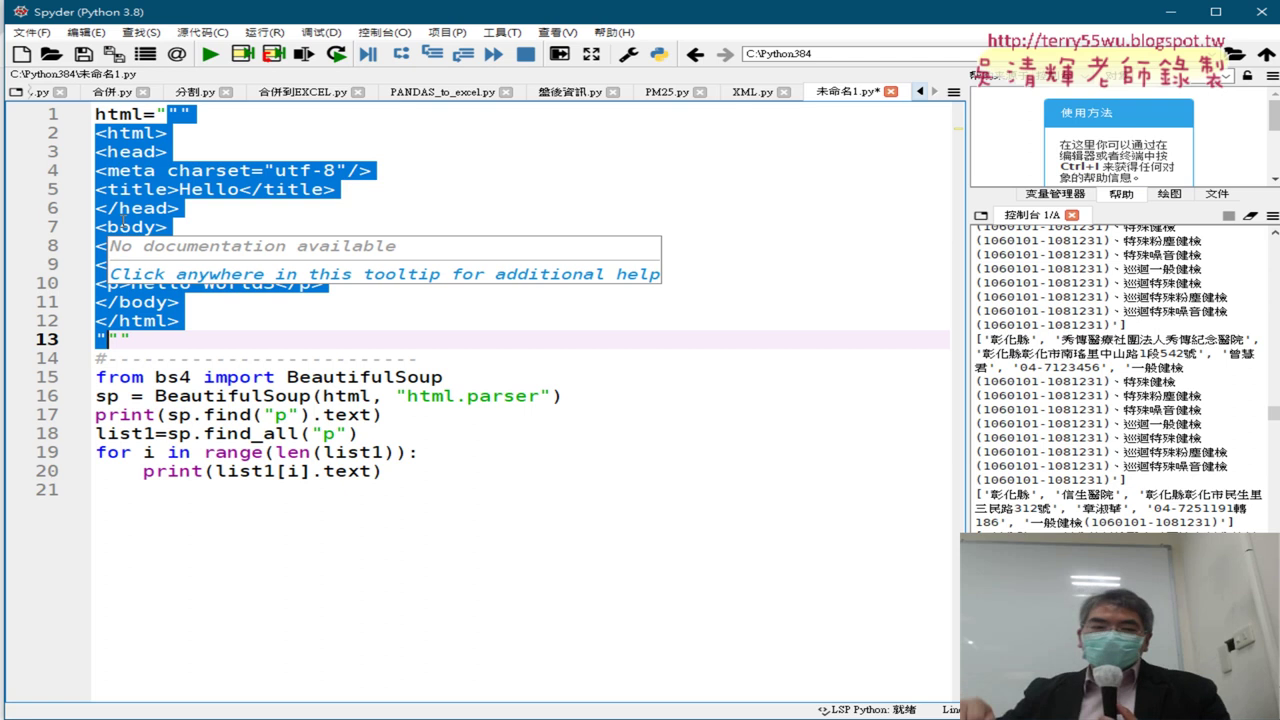
left_click(411, 268)
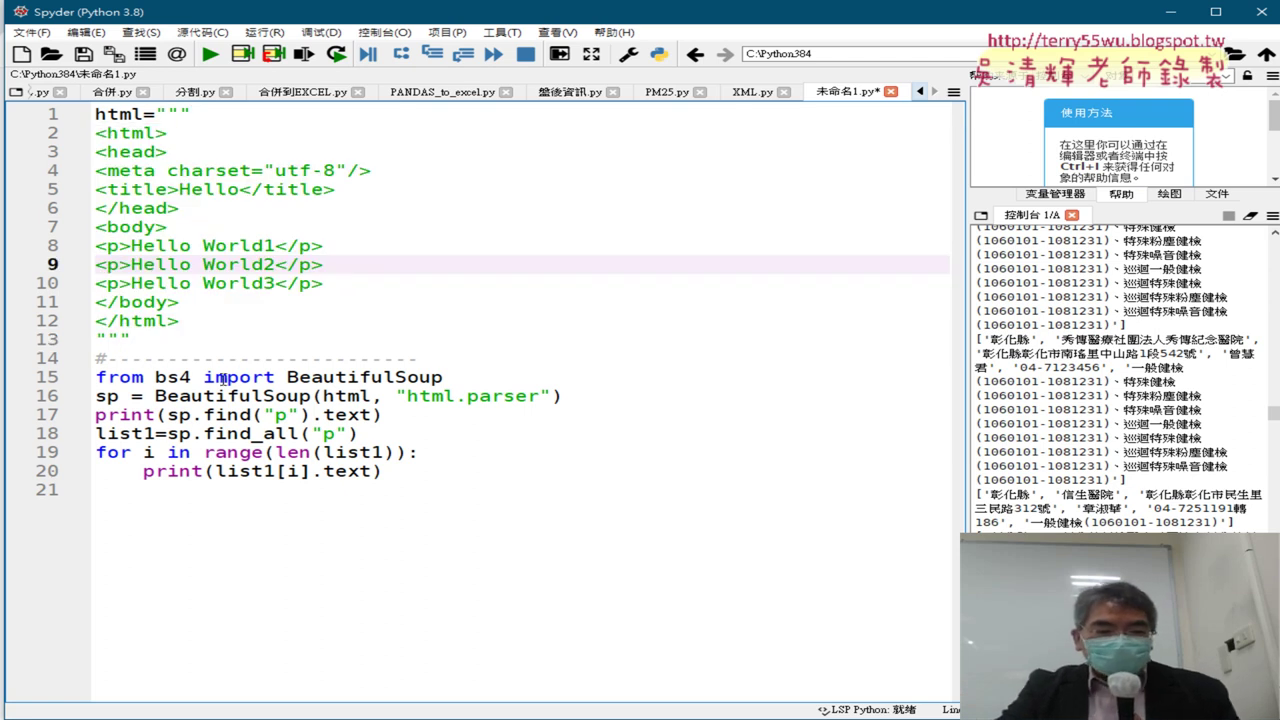
left_click_drag(288, 376, 436, 376)
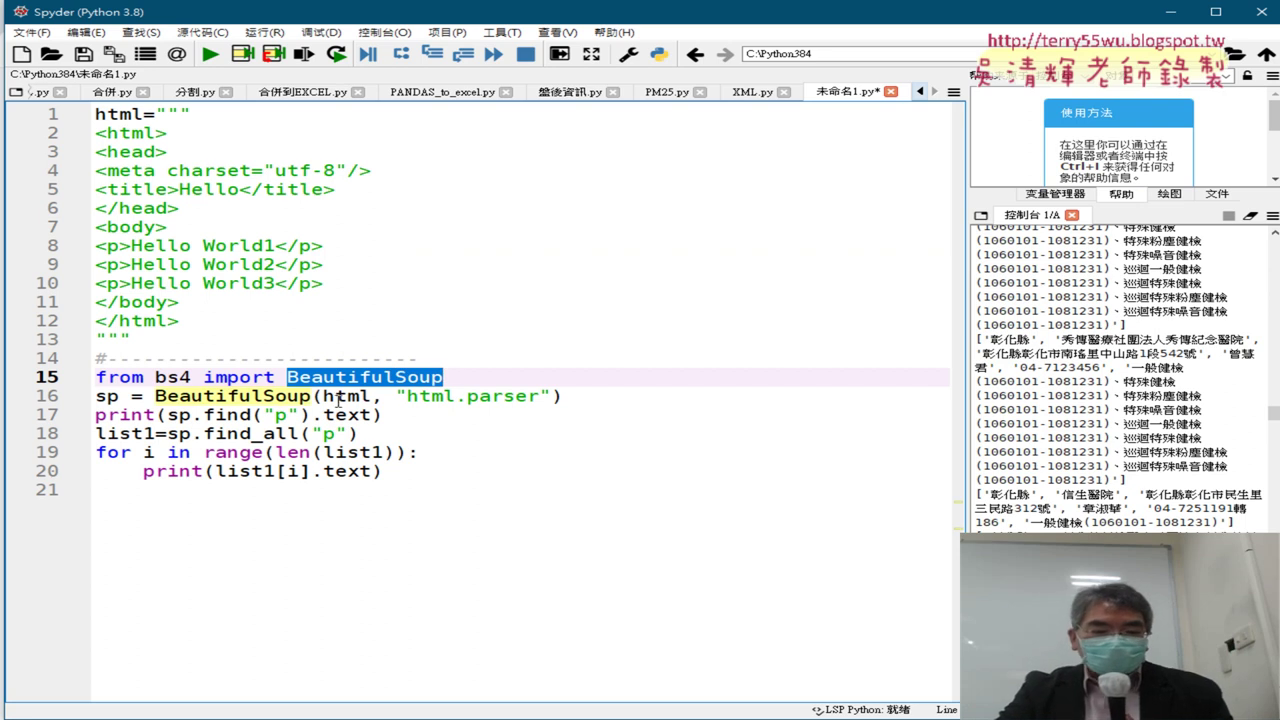
left_click(391, 398)
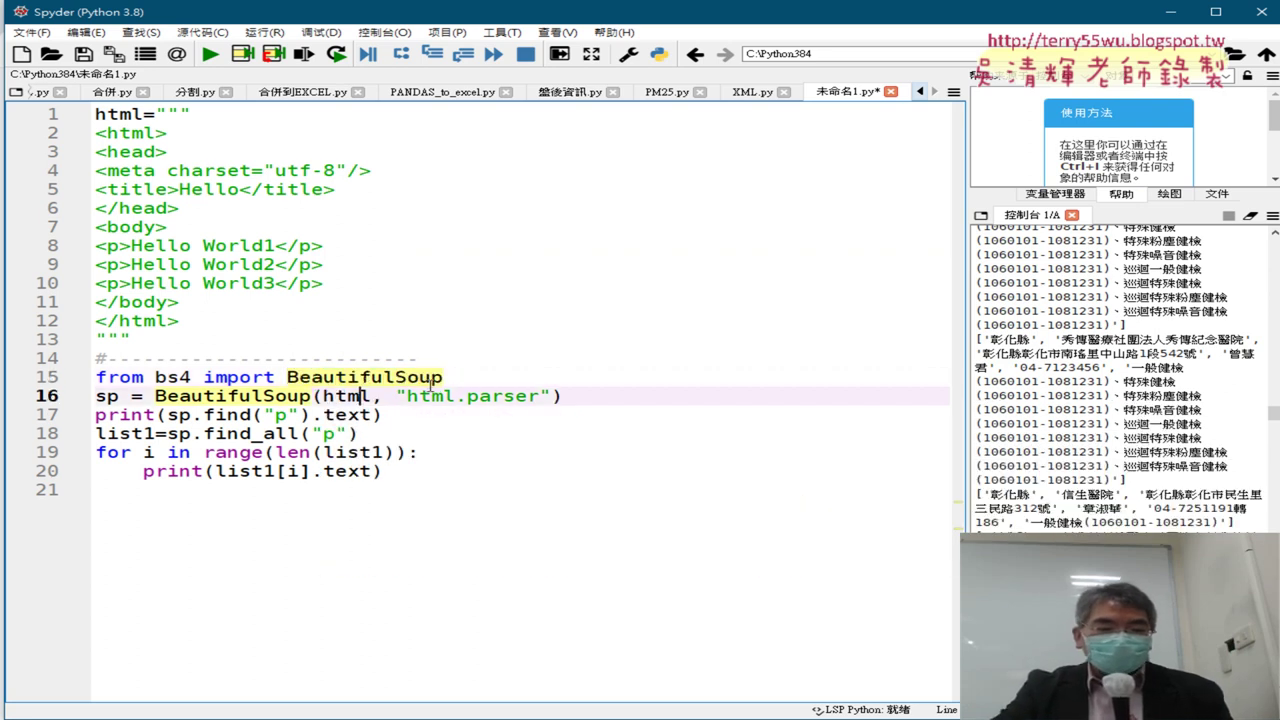
mouse_move(430, 382)
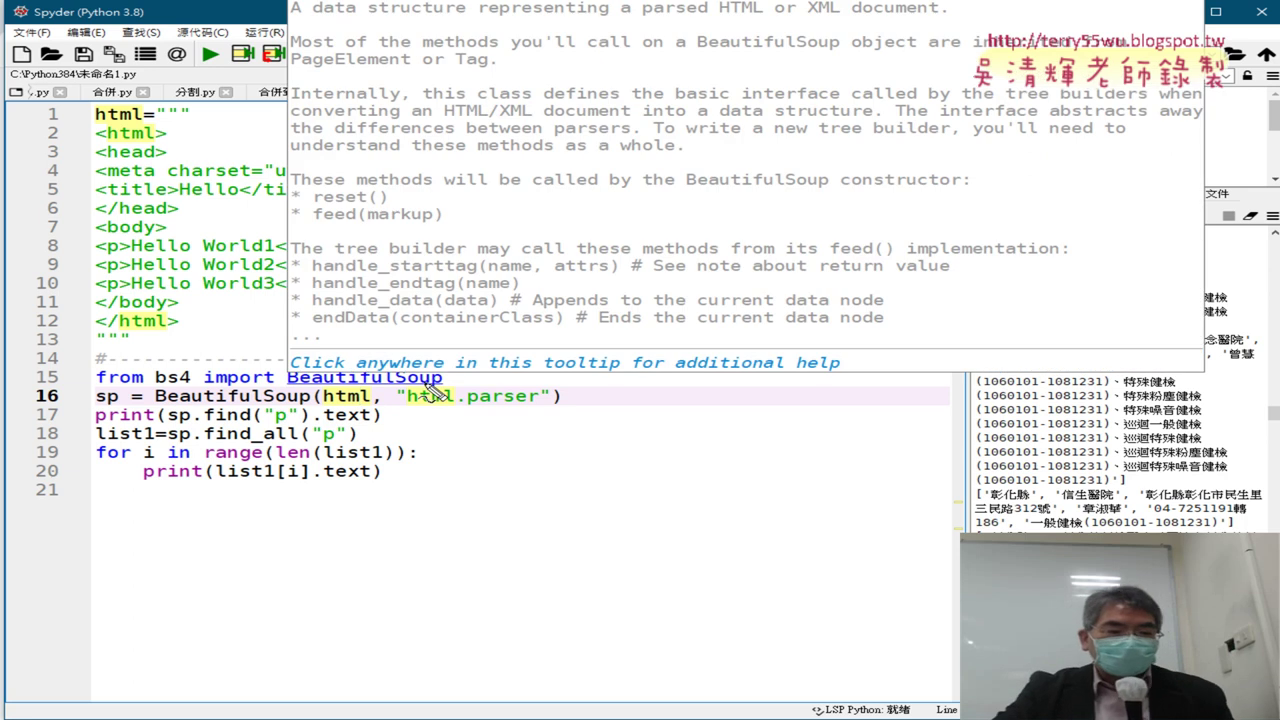
left_click_drag(152, 336, 158, 334)
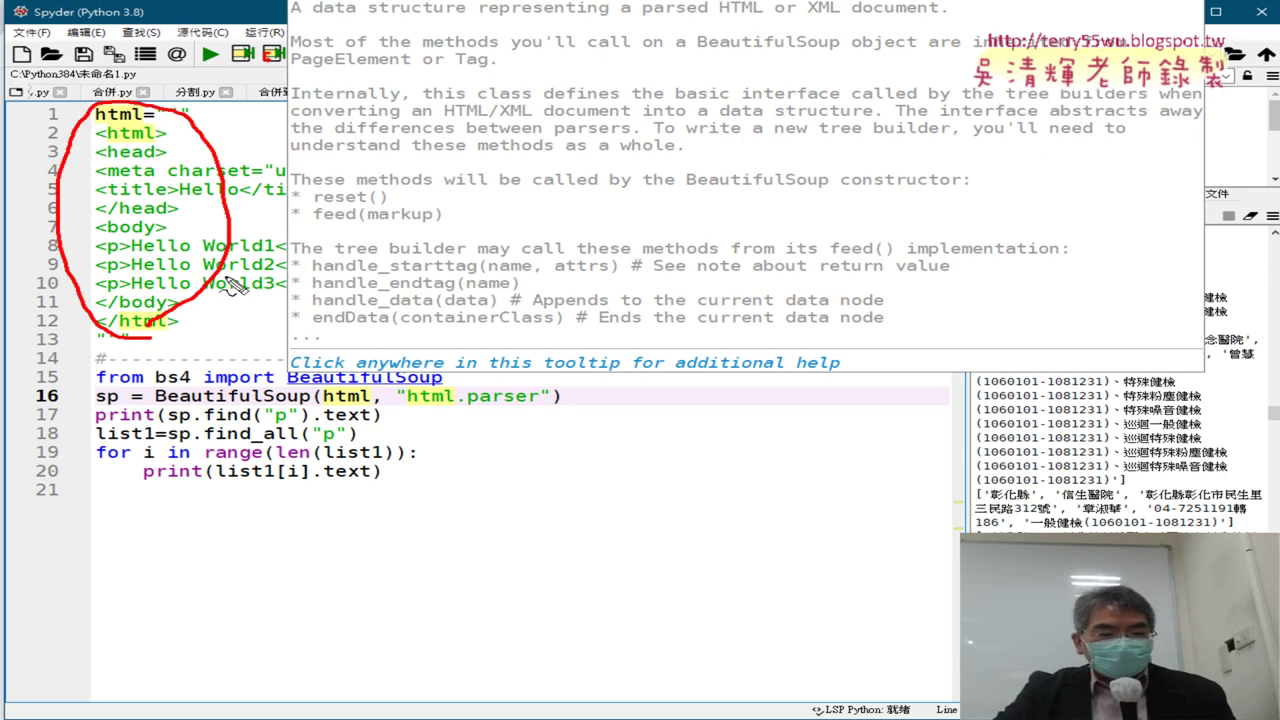
mouse_move(230, 266)
left_mouse_down()
mouse_move(352, 396)
mouse_move(342, 374)
left_mouse_up()
left_click_drag(405, 408, 548, 412)
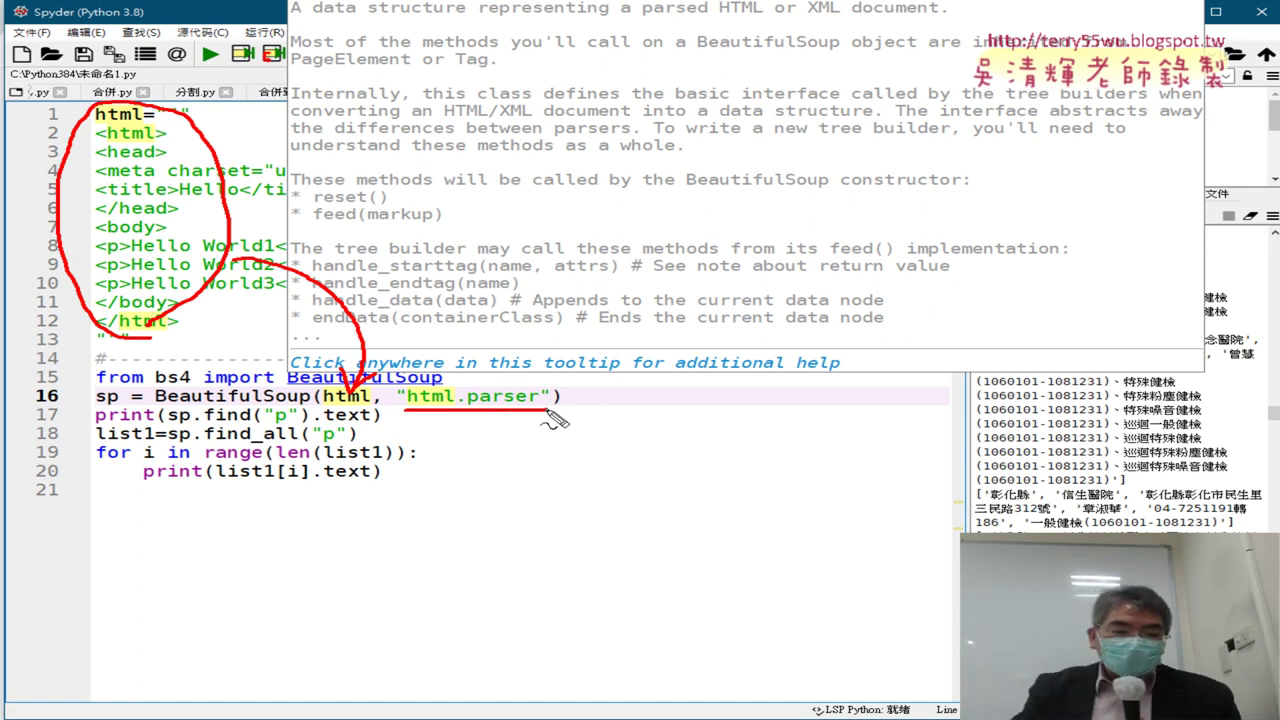
key("Escape")
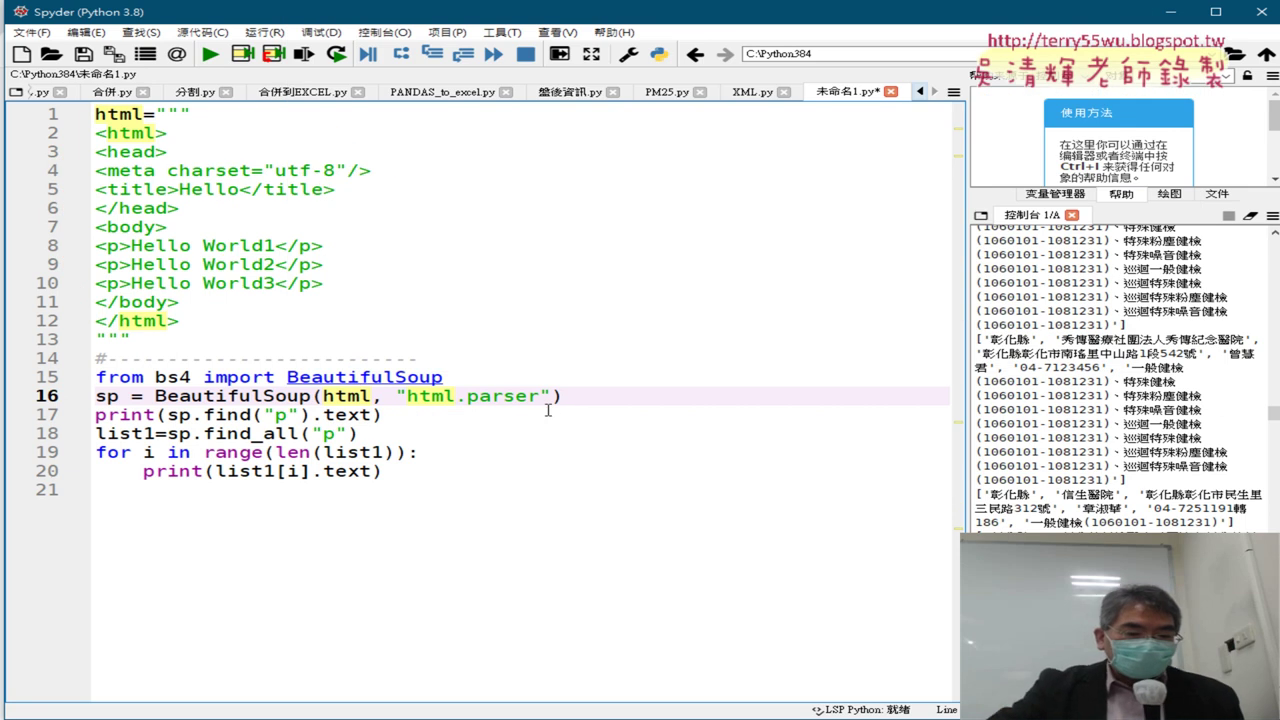
Delete the find_all loop on lines 18–20, leaving print(sp.find("p").text) on line 17.
left_click_drag(420, 415, 80, 411)
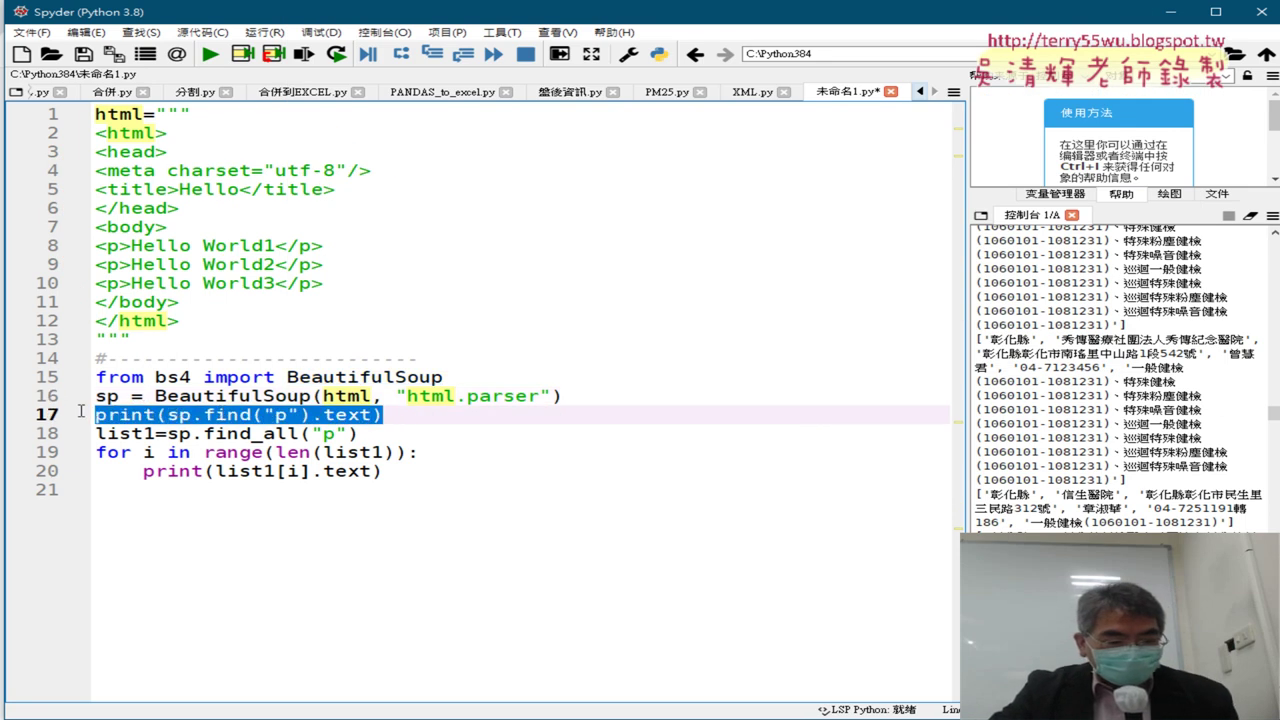
left_click_drag(398, 480, 70, 443)
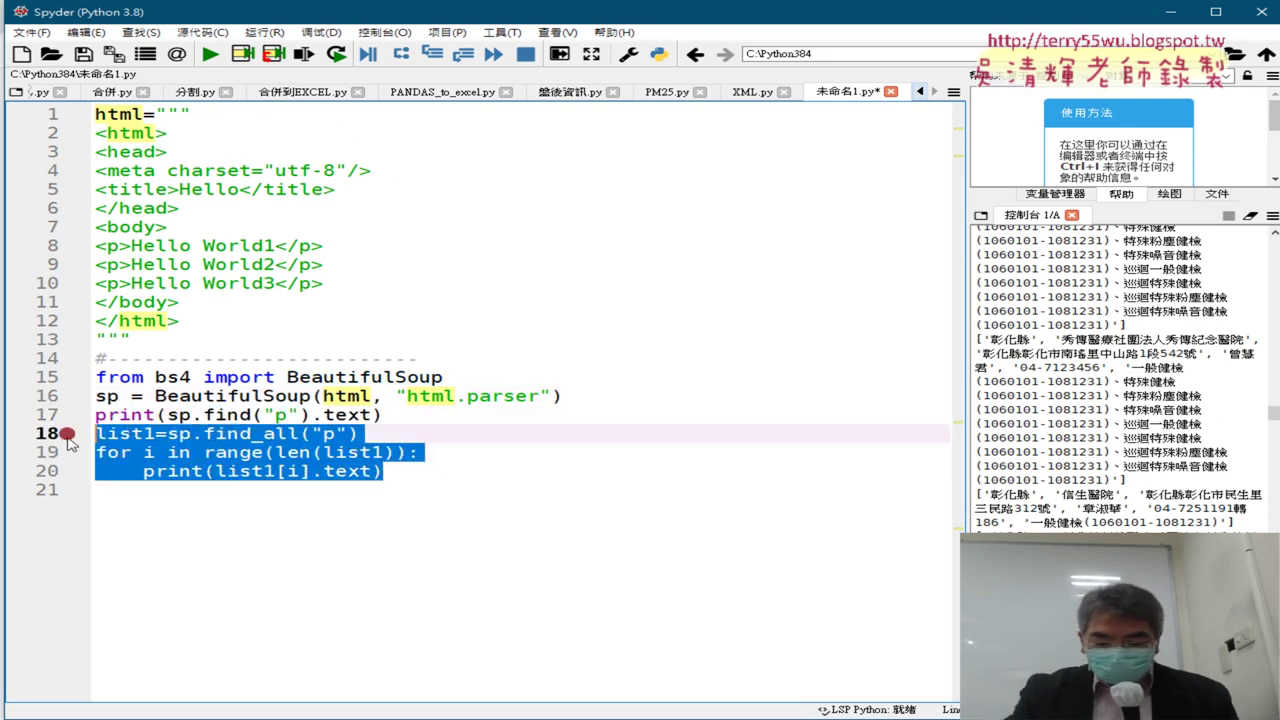
key("Delete")
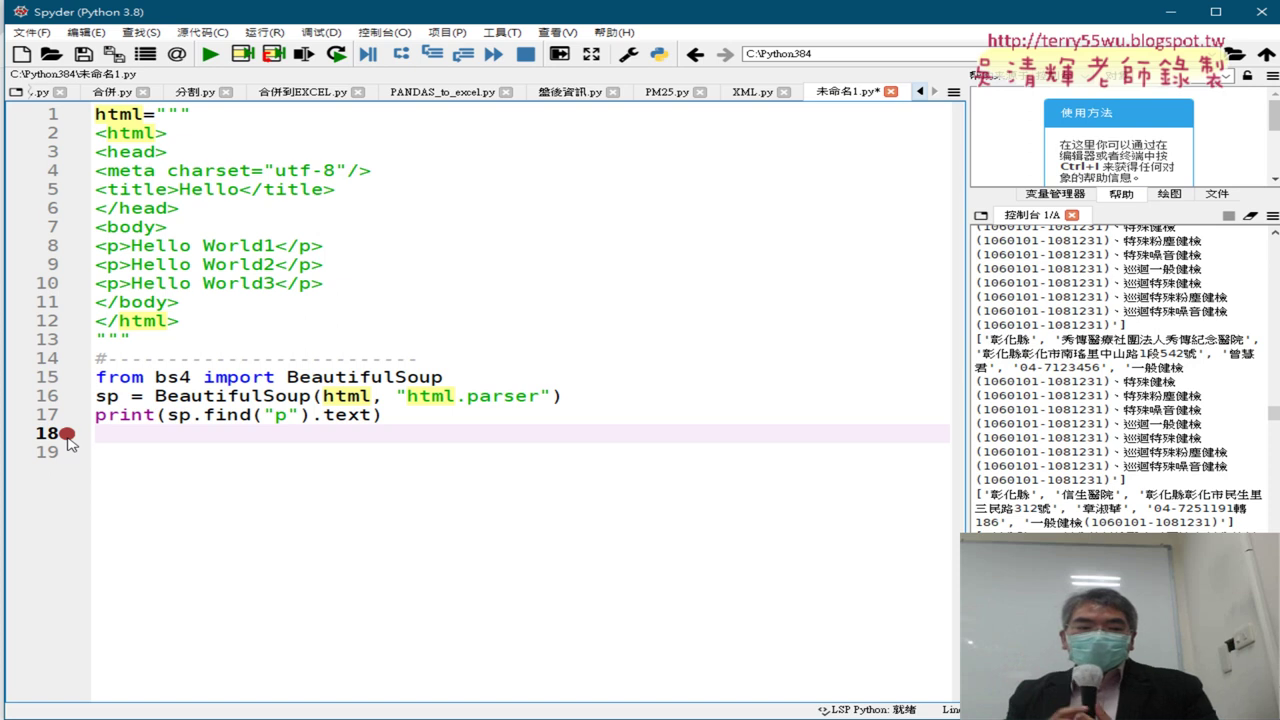
left_click_drag(205, 414, 250, 414)
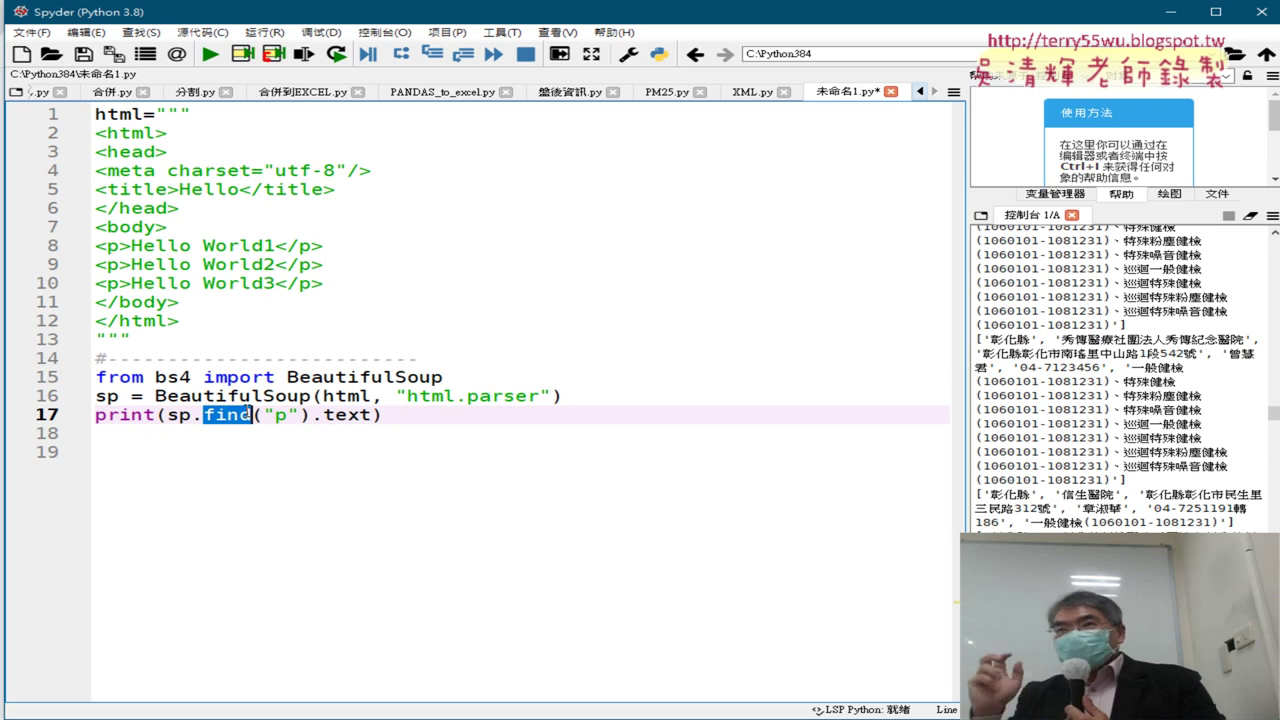
Dismiss the find() popup, point out the sp variable, and widen the console by narrowing the editor.
mouse_move(249, 414)
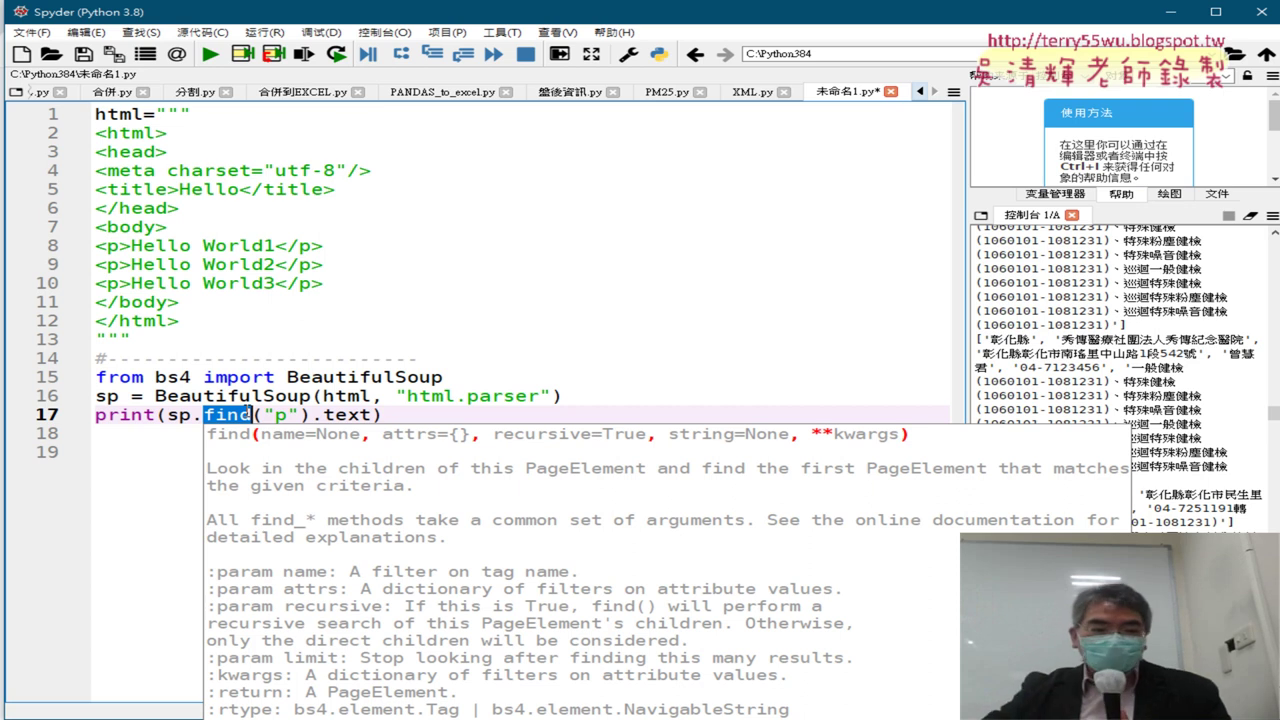
left_click(349, 302)
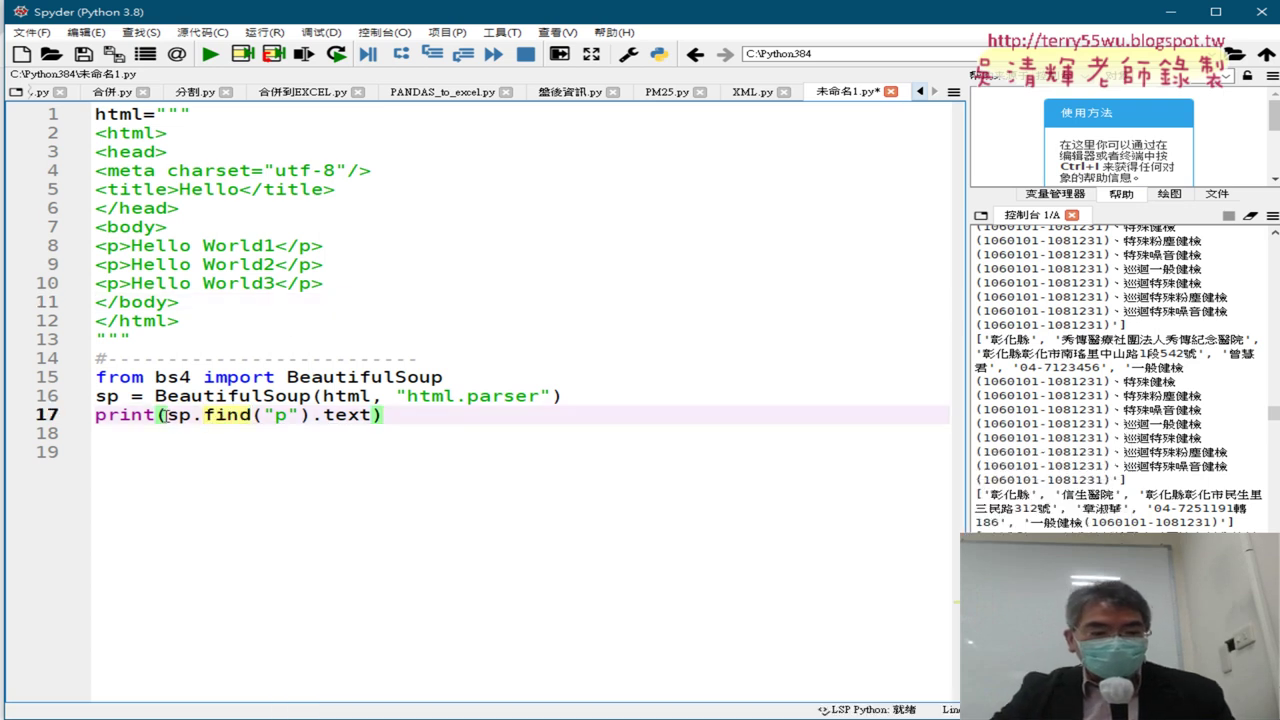
double_click(172, 415)
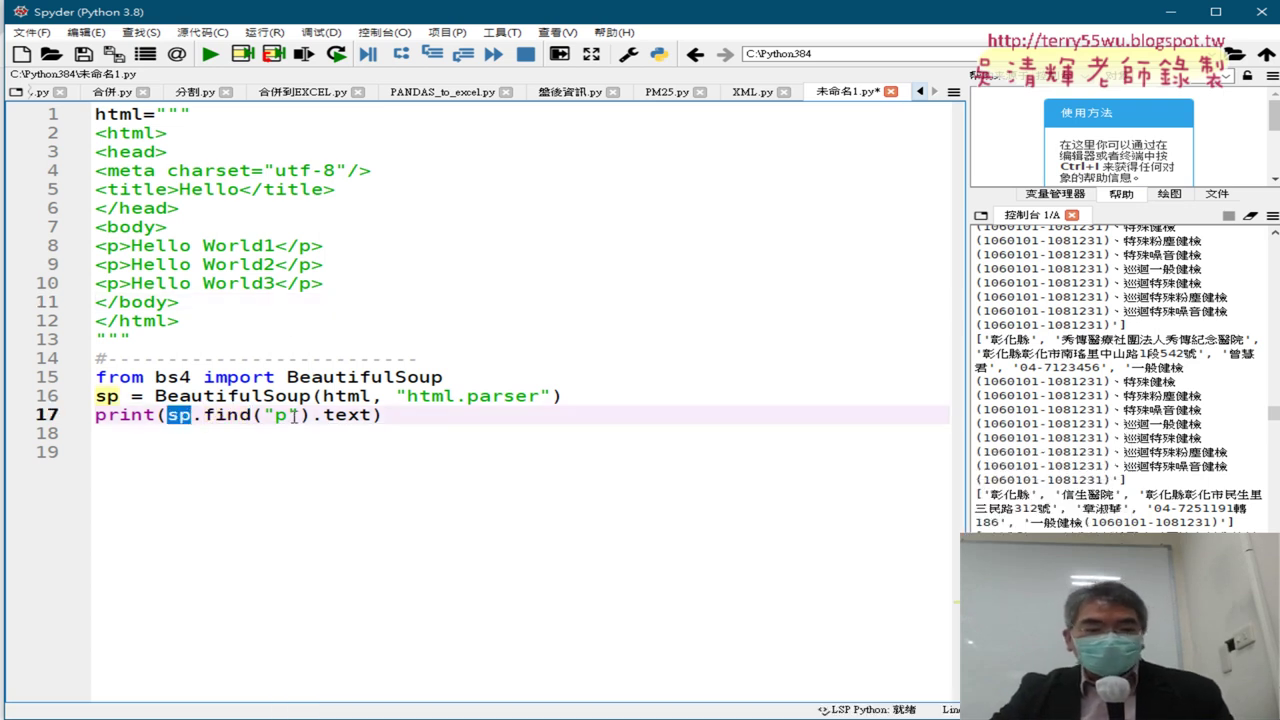
left_click(968, 462)
left_click_drag(963, 468, 524, 418)
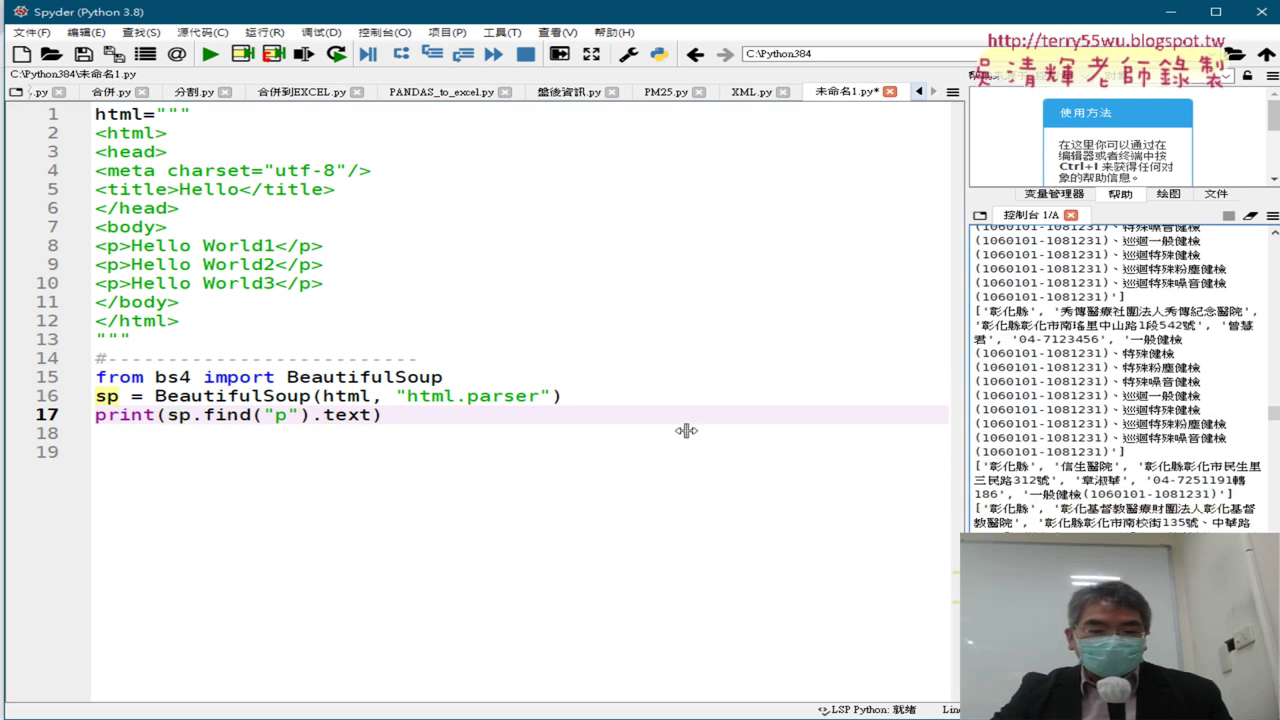
left_click(241, 415)
Highlight the first paragraph on line 8 and .text on line 17, marking Hello World1.
left_click_drag(96, 245, 342, 245)
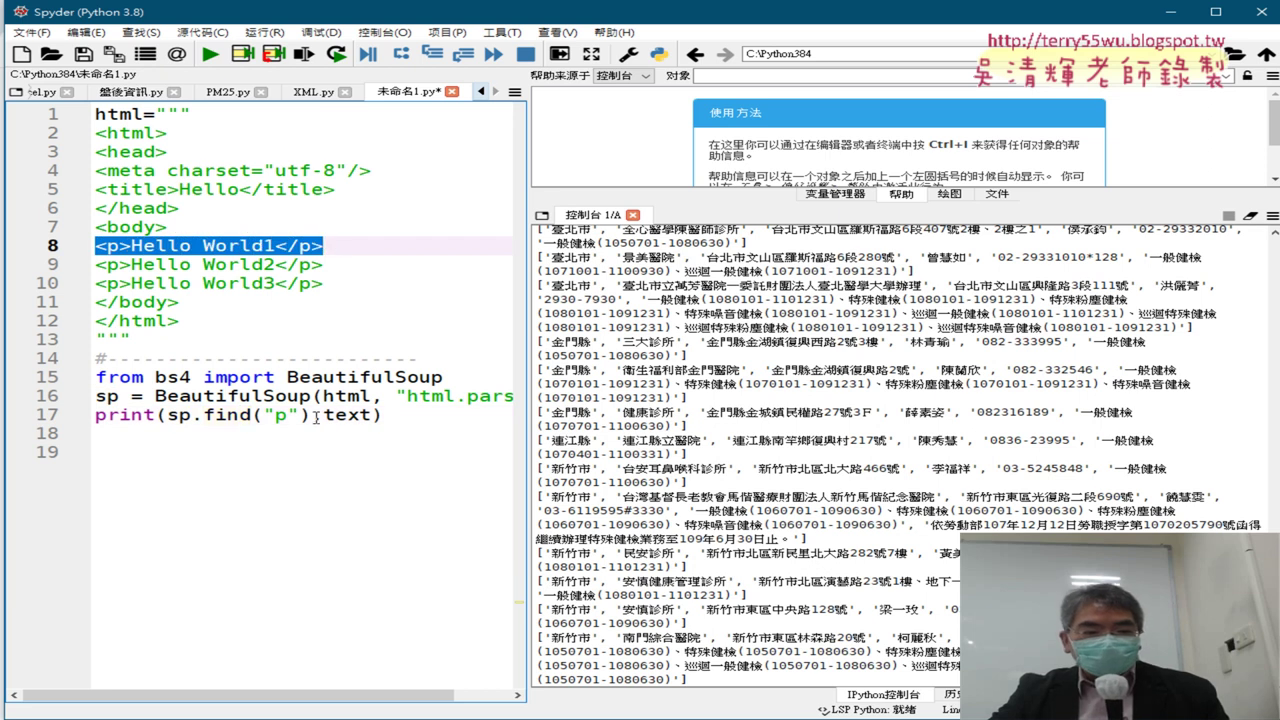
left_click_drag(313, 414, 377, 414)
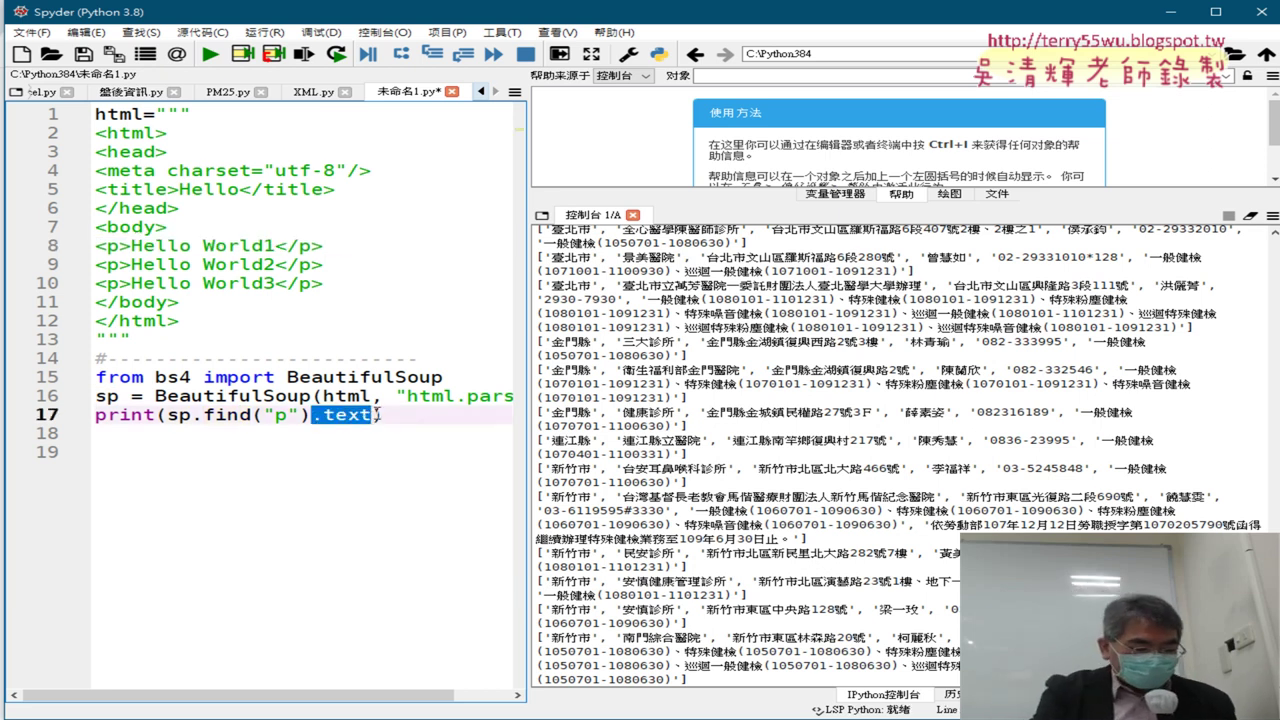
mouse_move(130, 259)
left_mouse_down()
mouse_move(283, 253)
mouse_move(124, 258)
left_mouse_up()
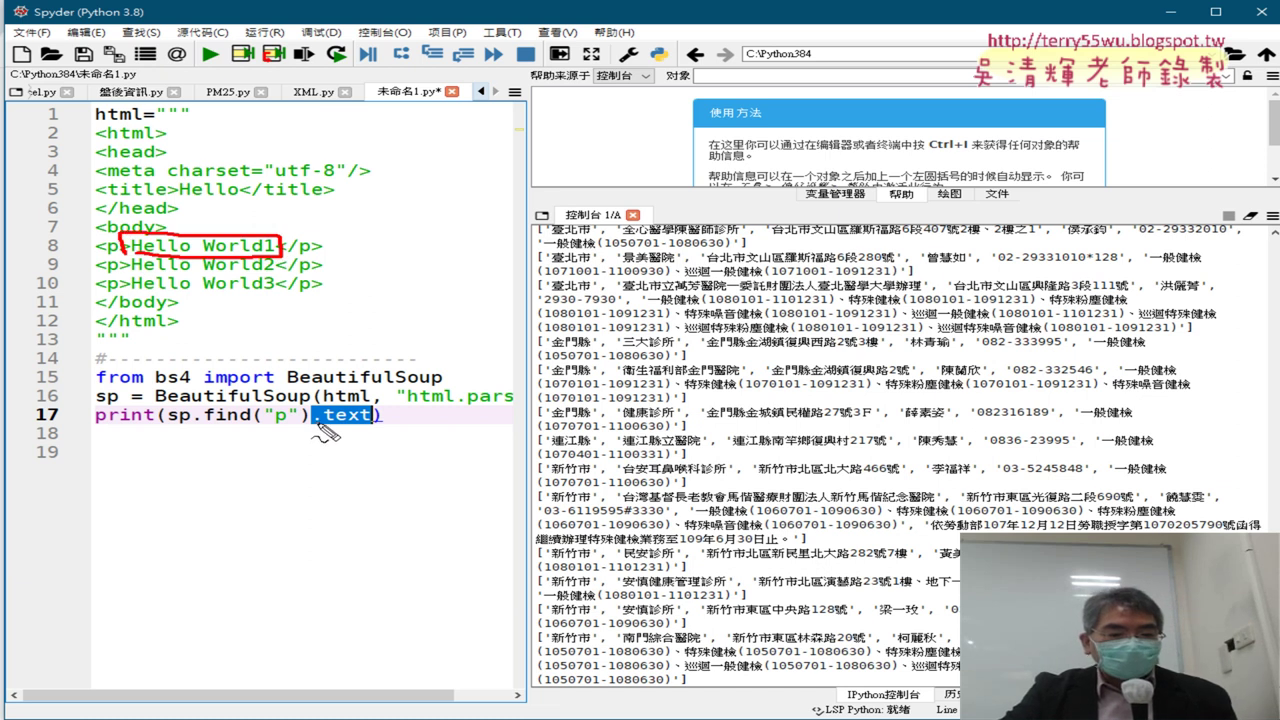
key("Escape")
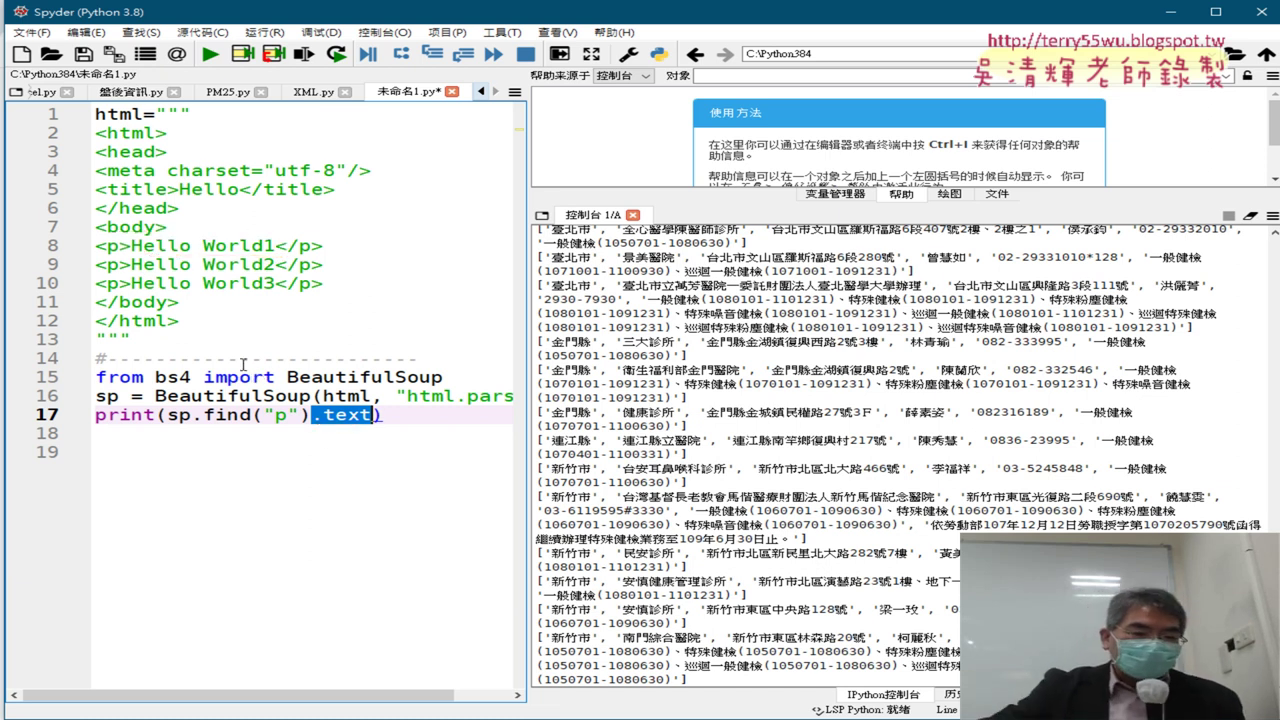
Run the script and confirm the console prints Hello World1.
left_click(210, 54)
scroll(642, 372, "down", 5)
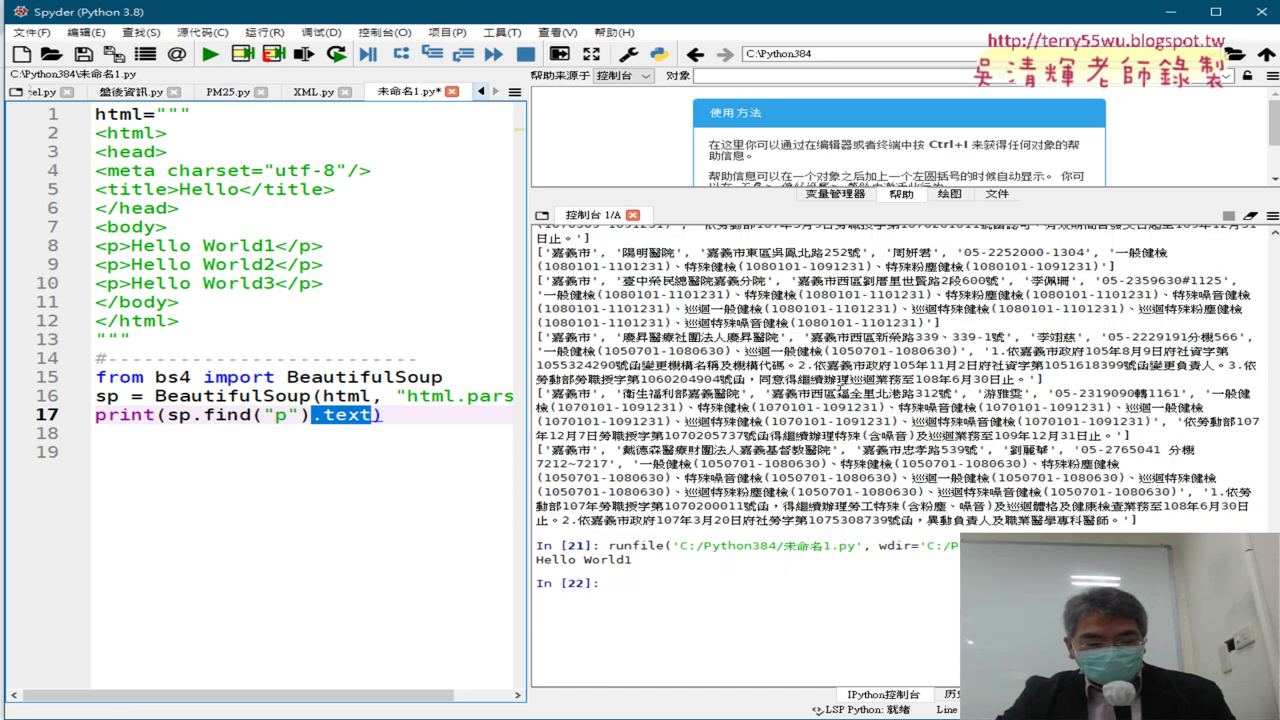
left_click(642, 372)
left_click_drag(642, 372, 540, 357)
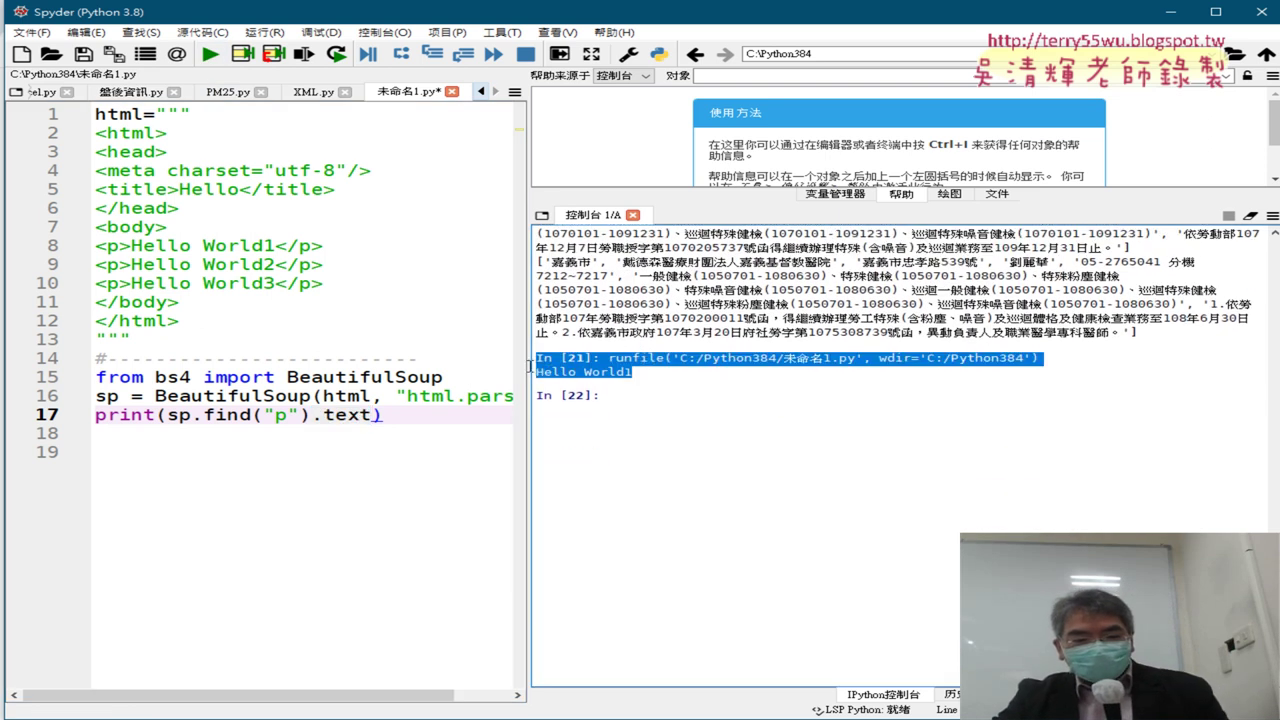
left_click(672, 376)
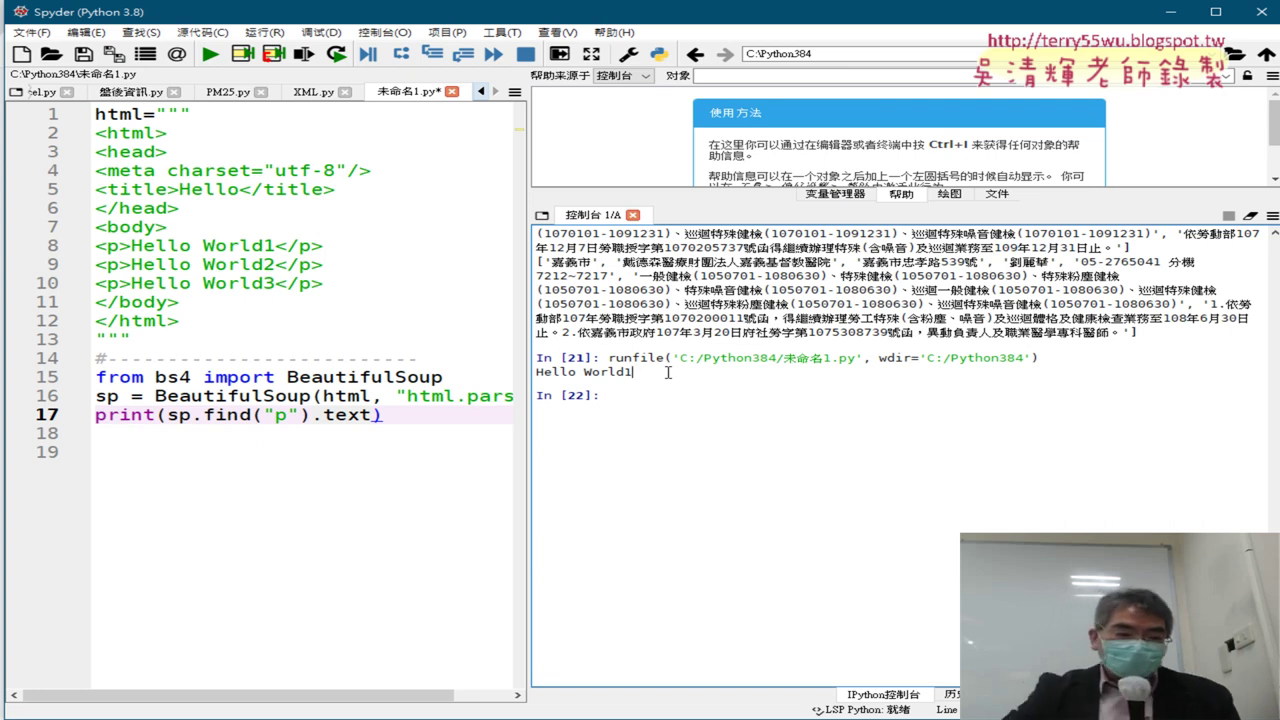
left_click(253, 416)
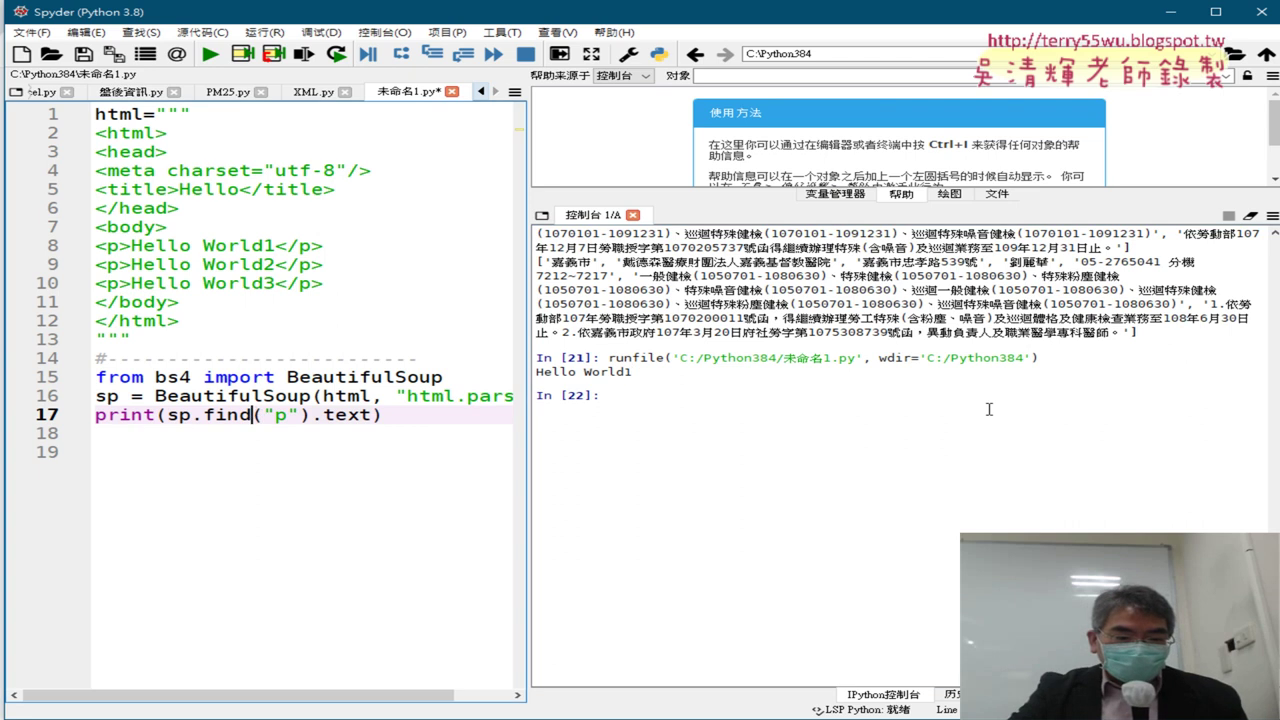
Change line 17 to print(sp.find_all("p")), removing the .text attribute.
type("_")
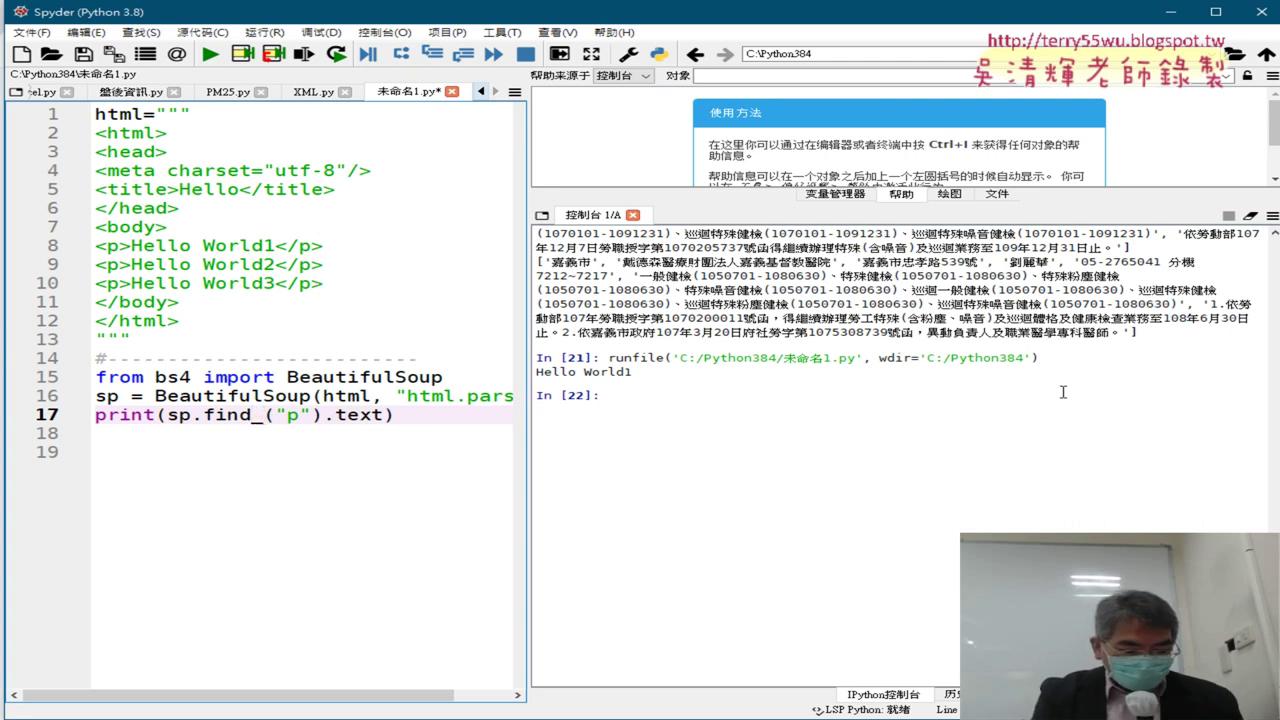
type("all")
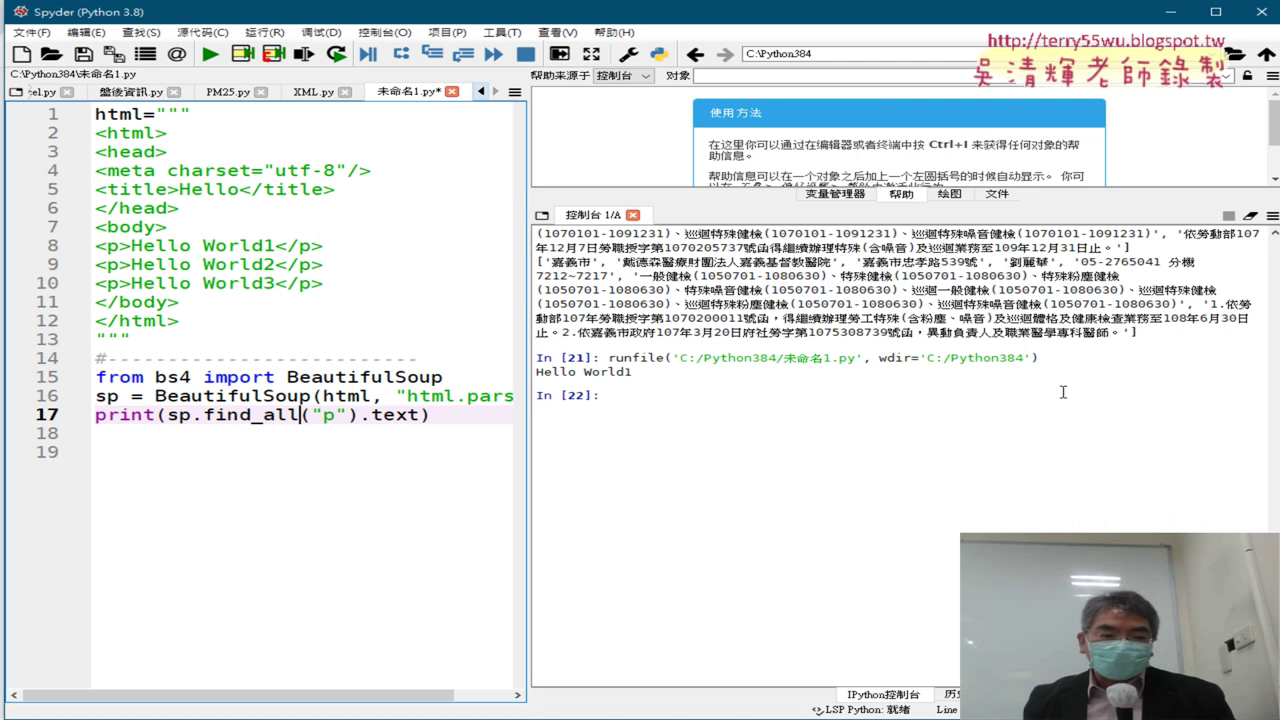
key("Right")
key("Right")
key("Right")
key("Right")
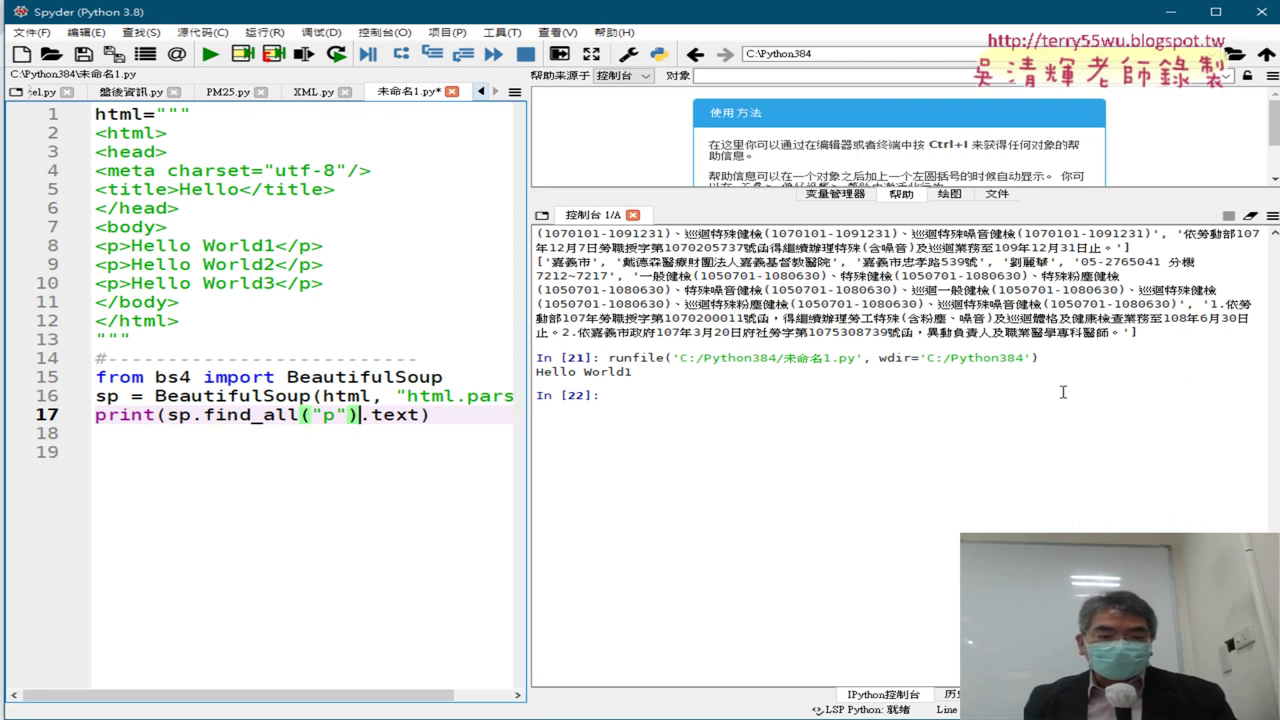
key("Right")
key("Delete")
key("Delete")
key("Delete")
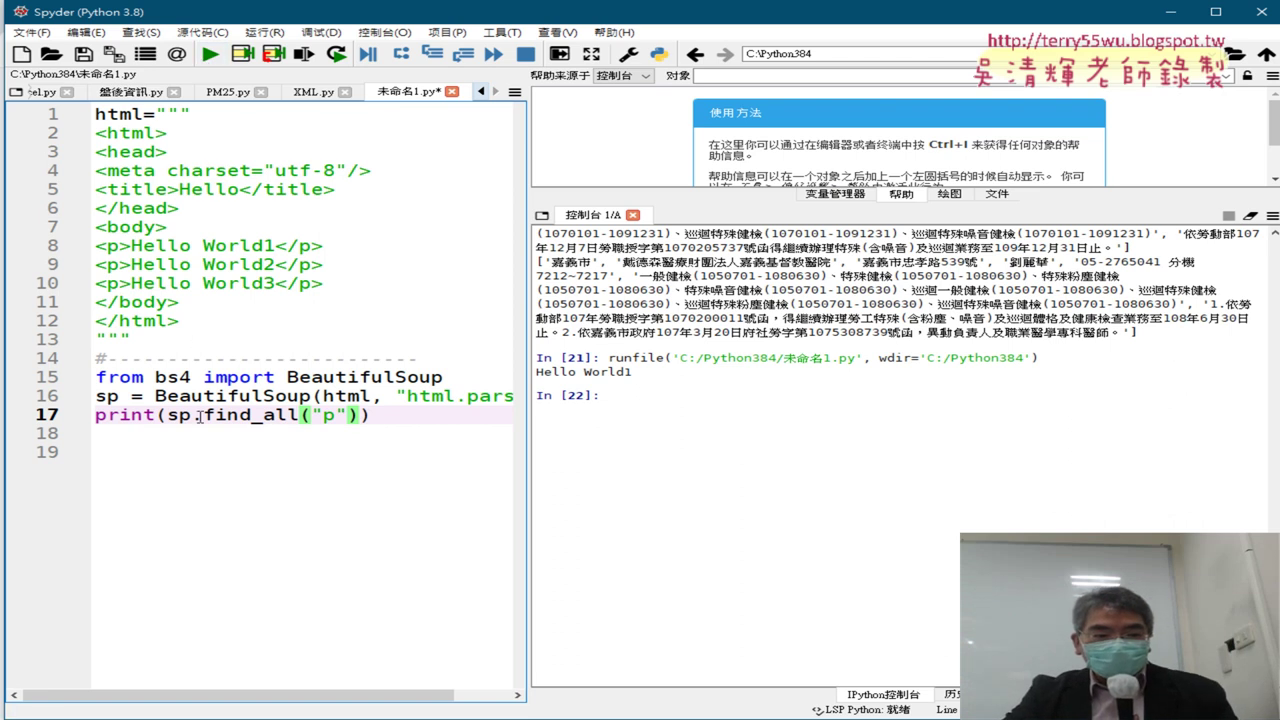
left_click_drag(204, 415, 358, 415)
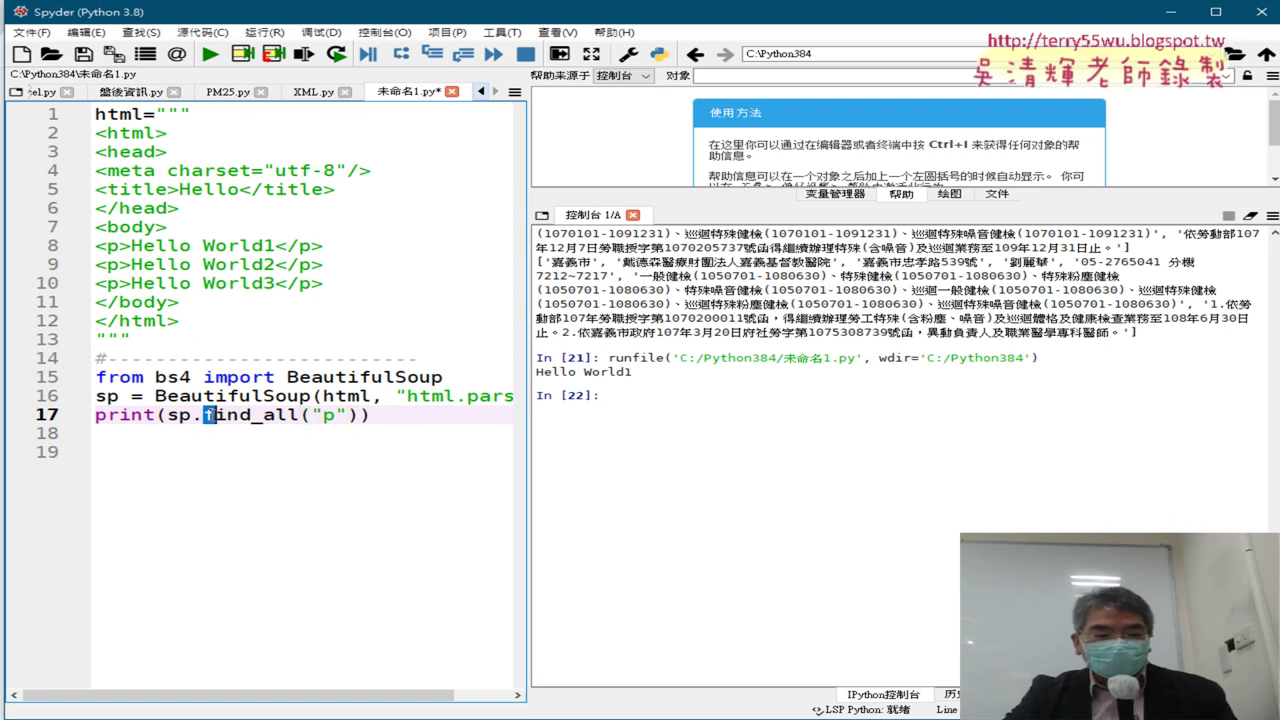
Rerun the script and review the printed list of three <p>Hello World</p> elements.
left_click(210, 54)
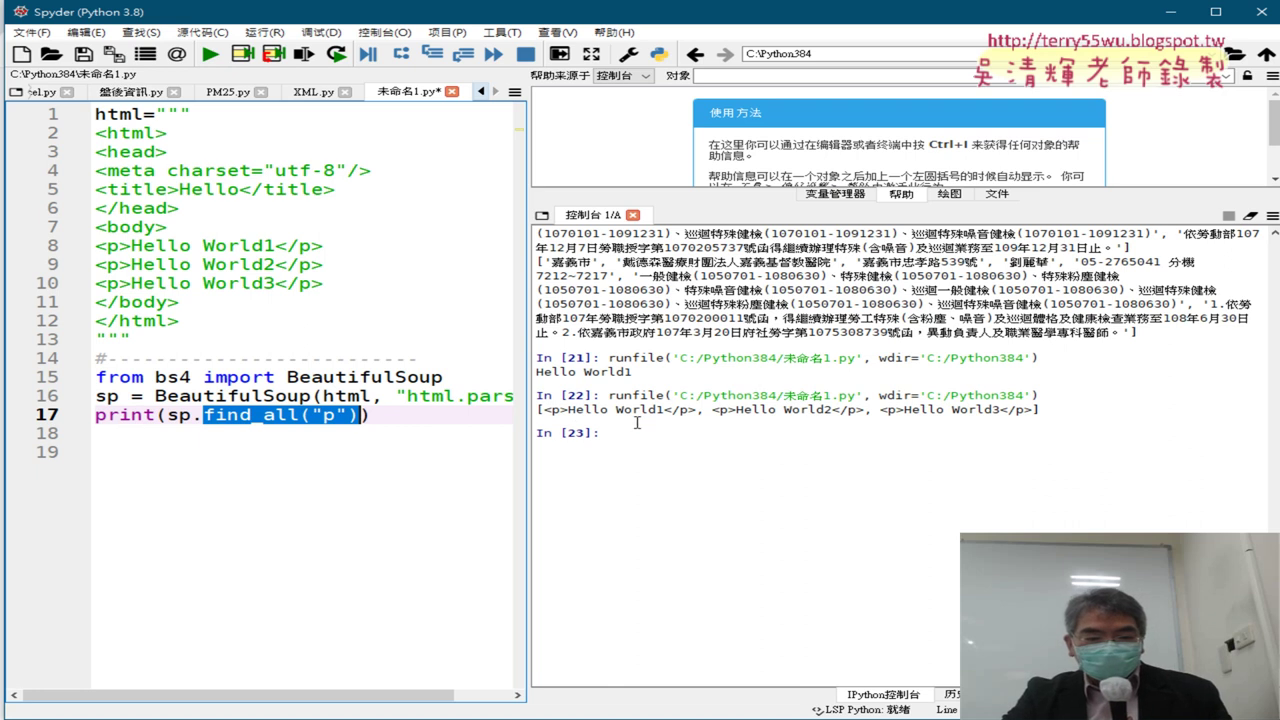
left_click_drag(537, 409, 1060, 410)
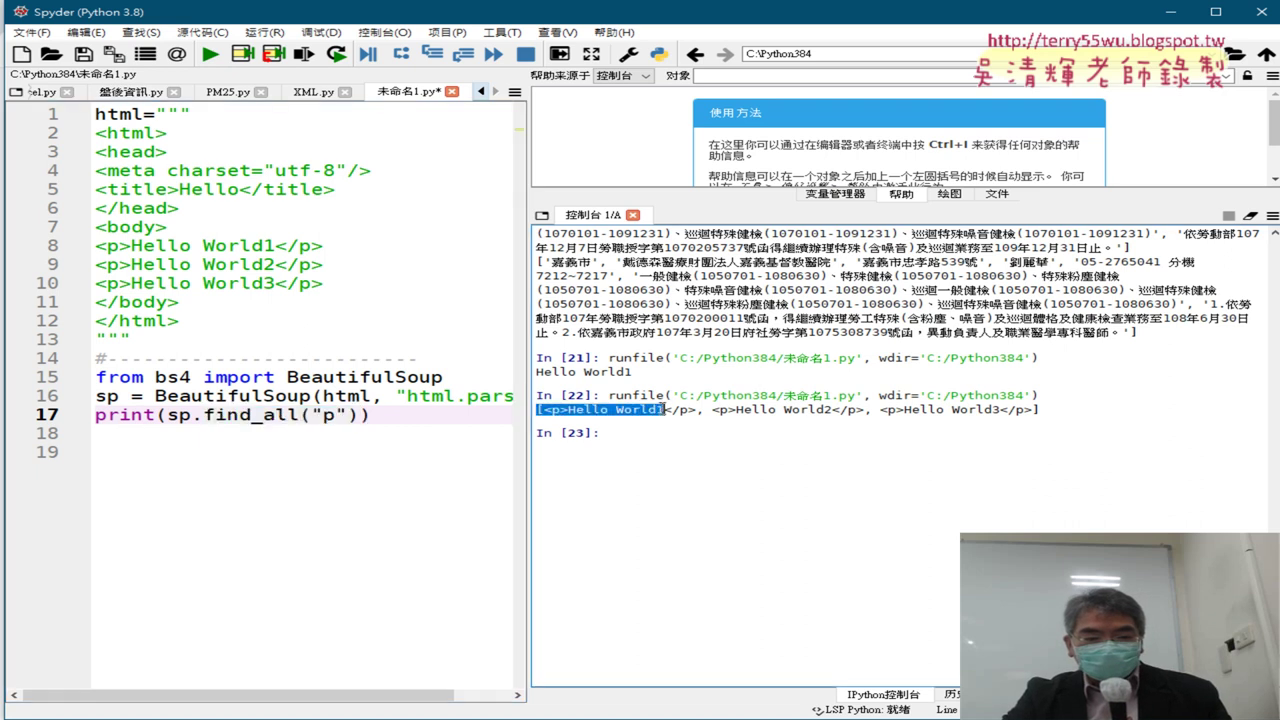
left_click(1068, 411)
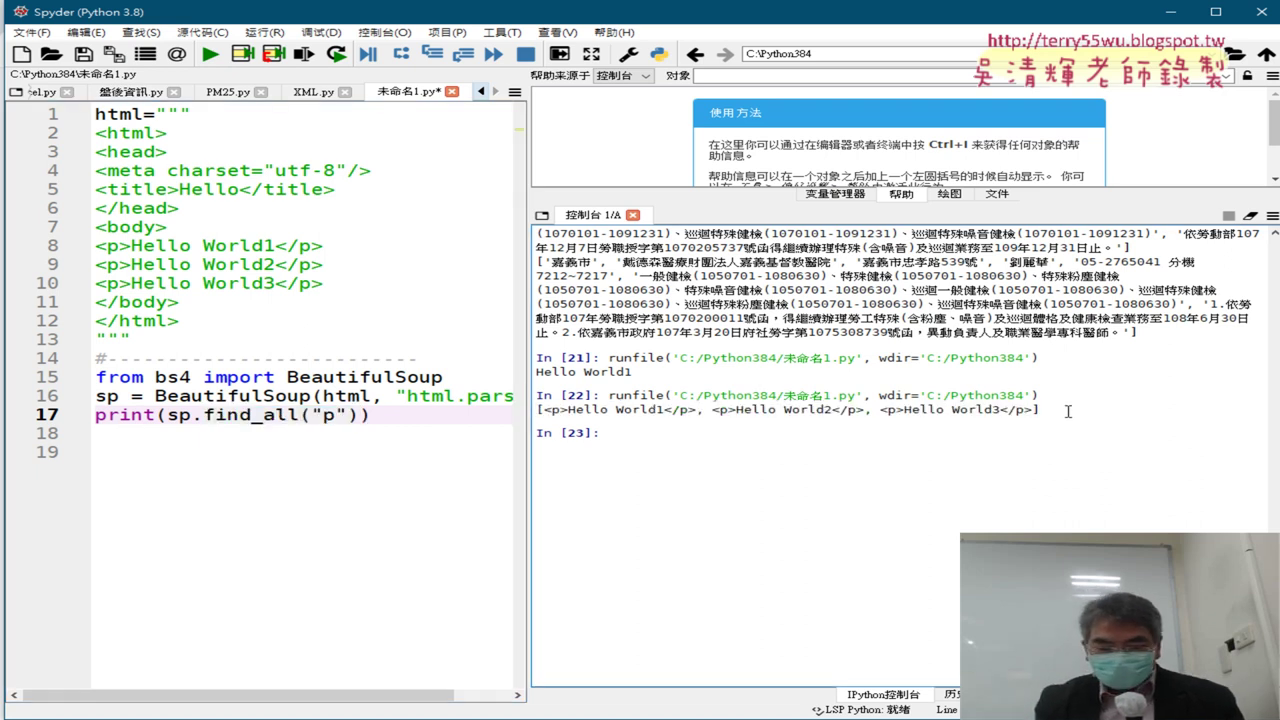
scroll(1068, 411, "up", 5)
scroll(1068, 411, "up", 5)
scroll(1068, 411, "up", 5)
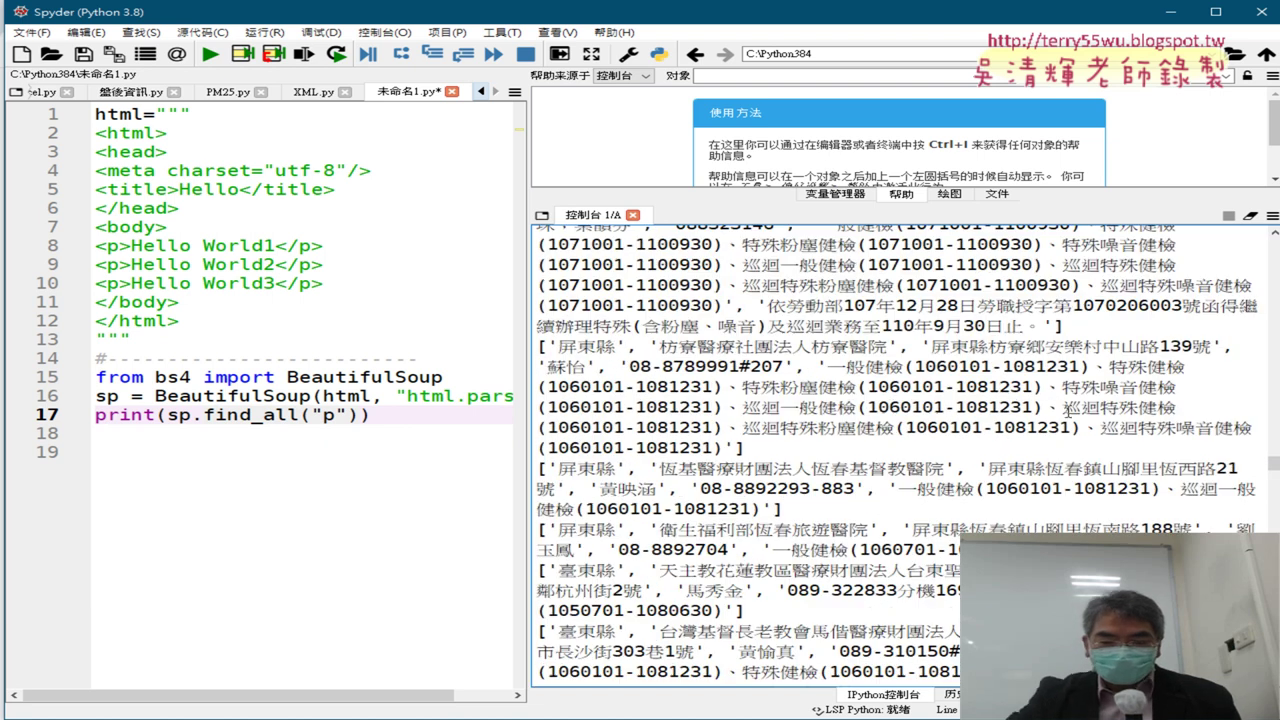
scroll(1068, 411, "up", 5)
scroll(1068, 411, "down", 10)
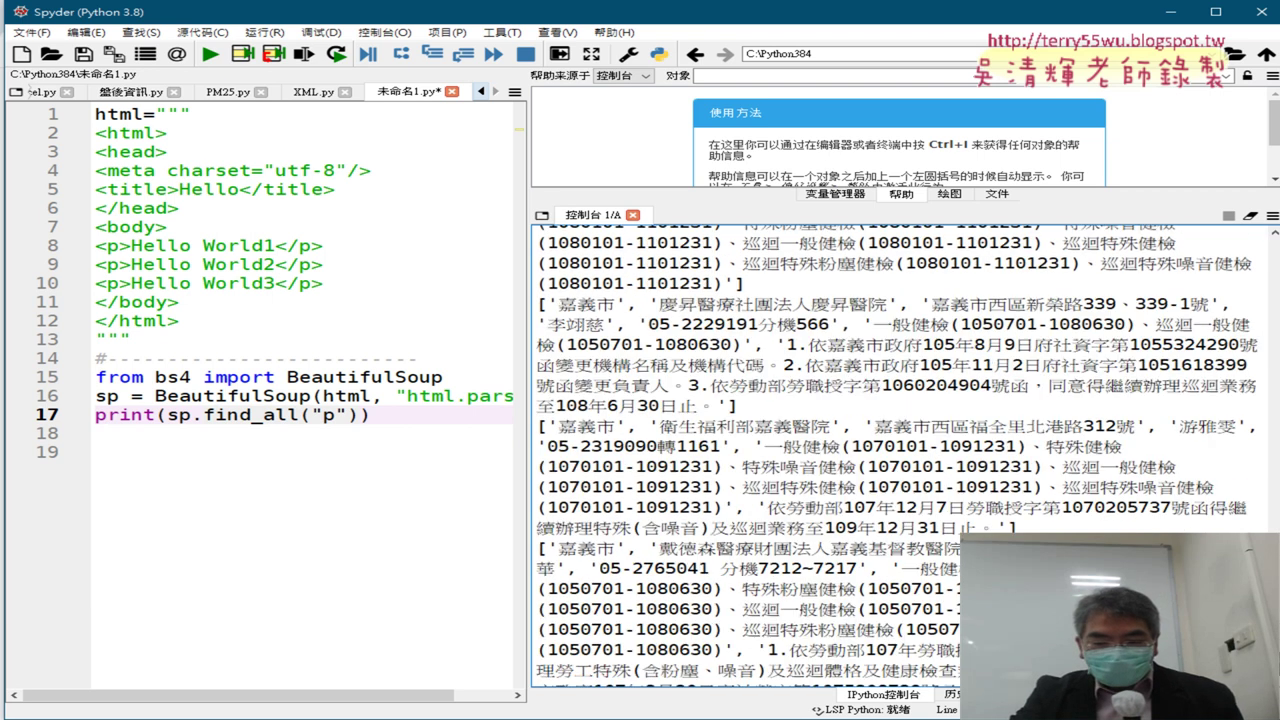
scroll(1068, 411, "down", 10)
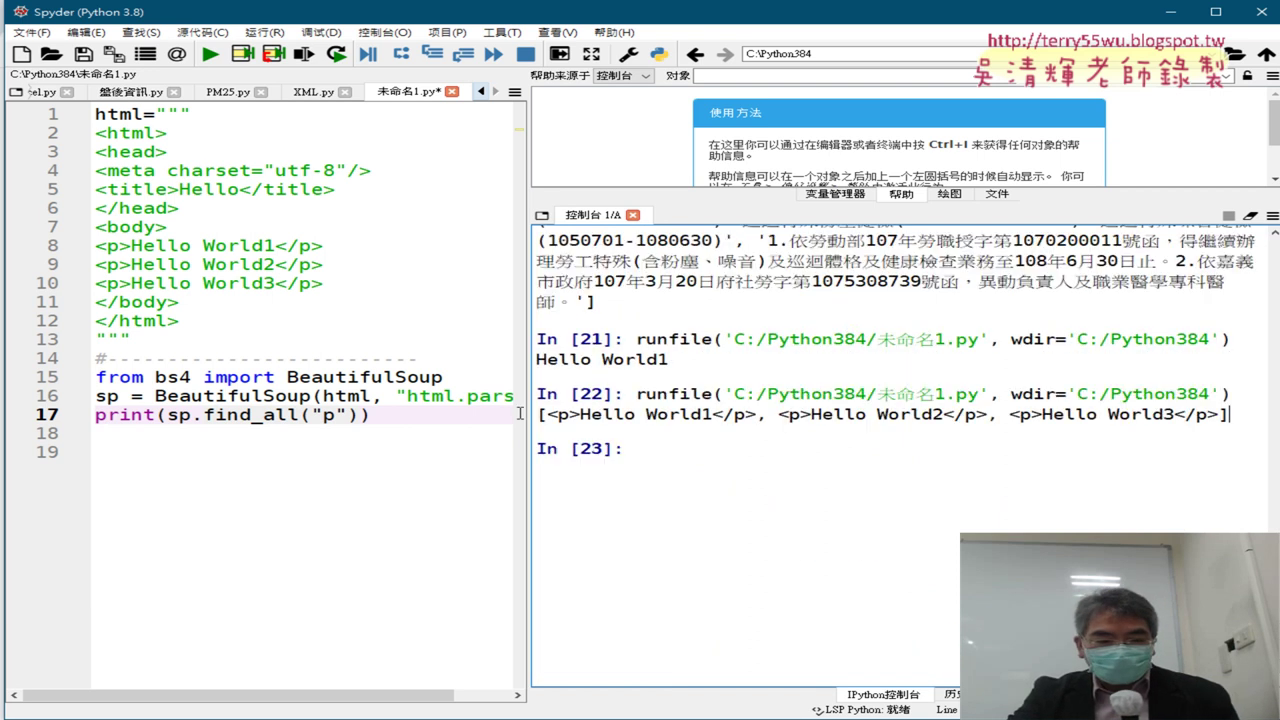
left_click(551, 413)
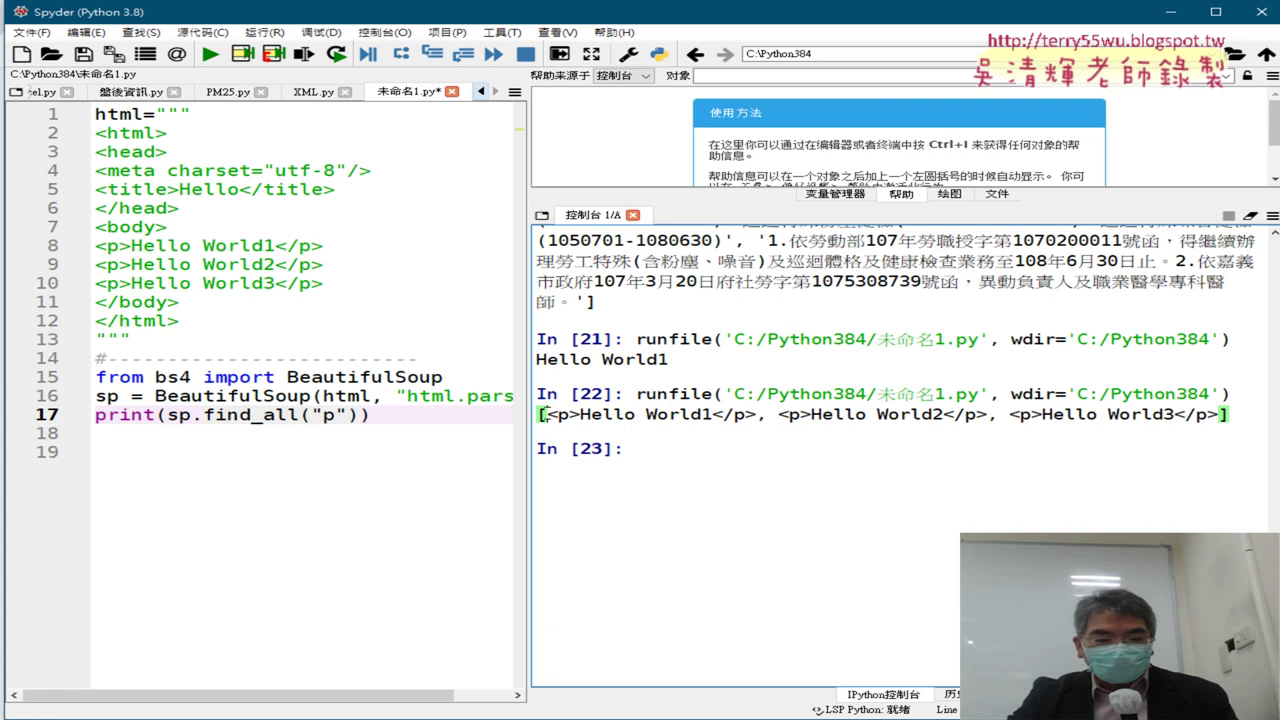
Add index [1] to find_all("p") on line 17 and run, printing <p>Hello World2</p>.
left_click_drag(546, 414, 1220, 414)
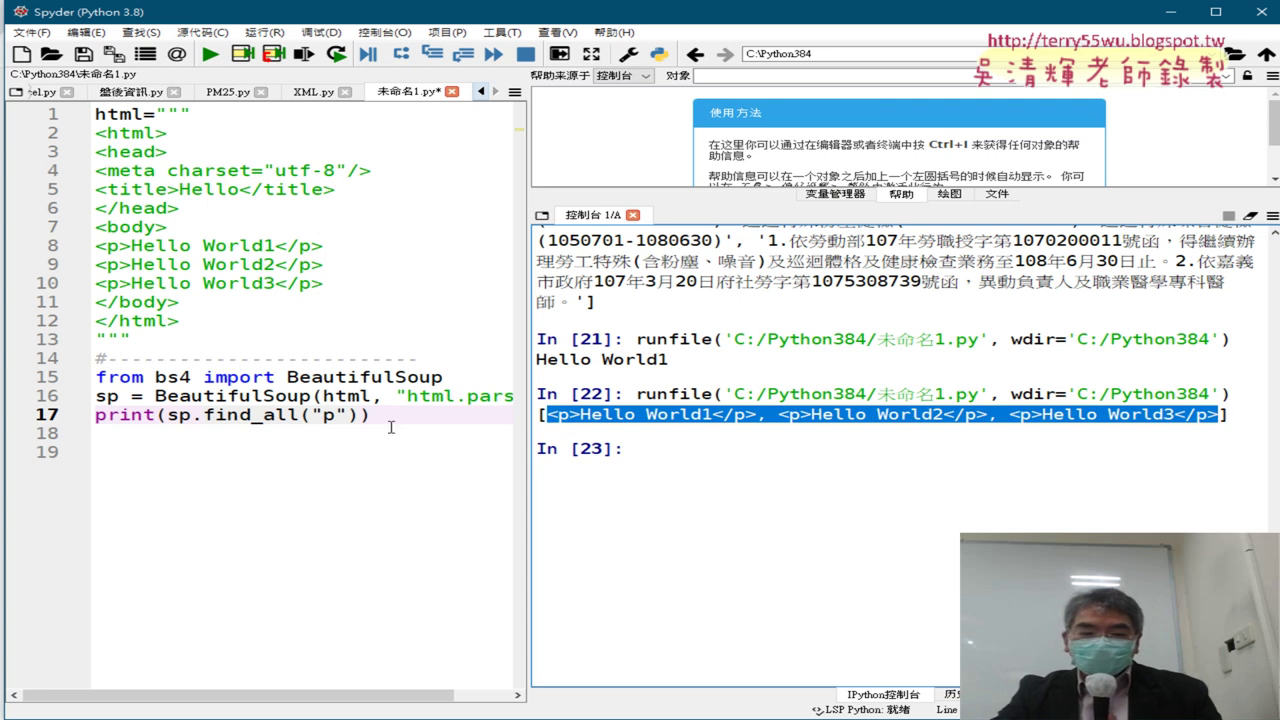
left_click(800, 430)
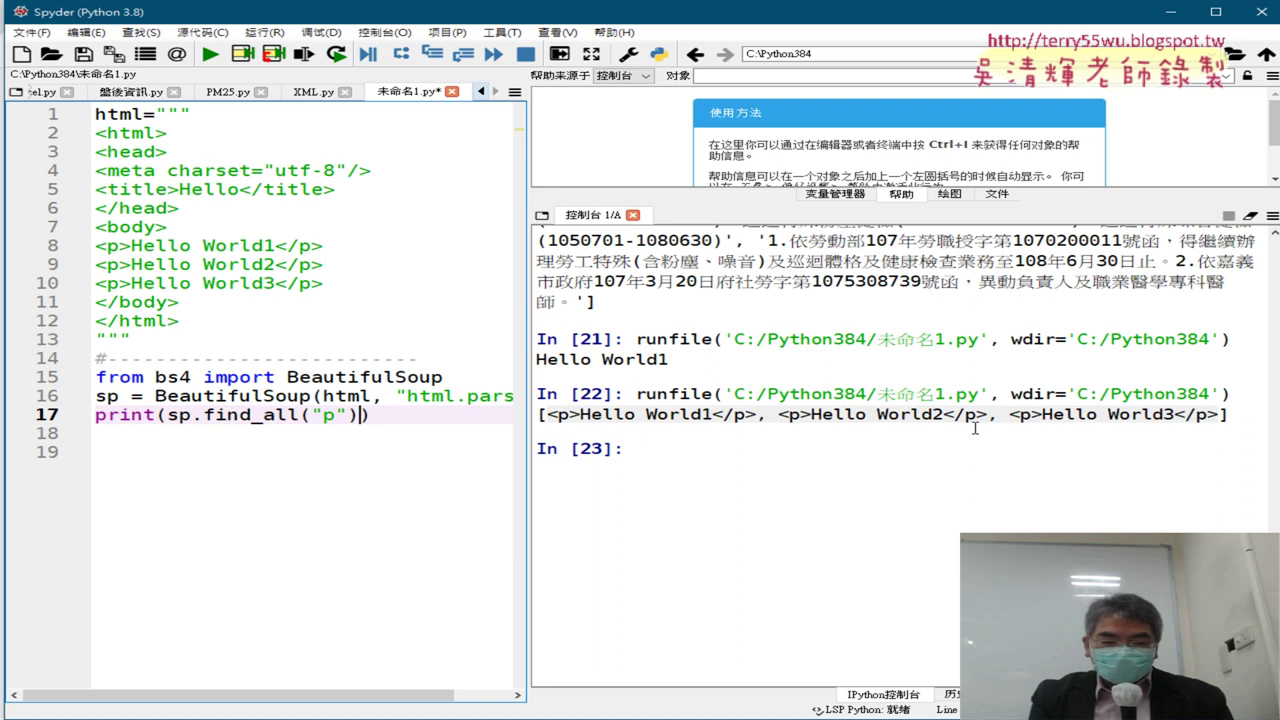
type("[")
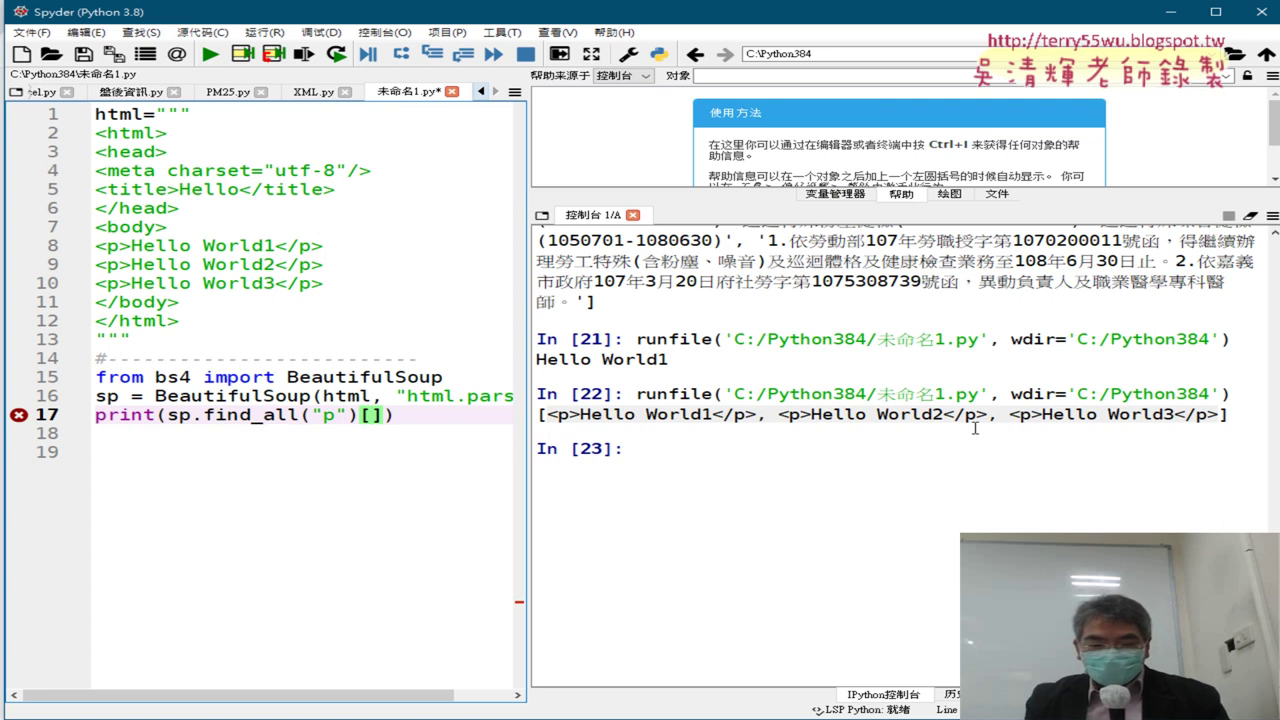
type("1")
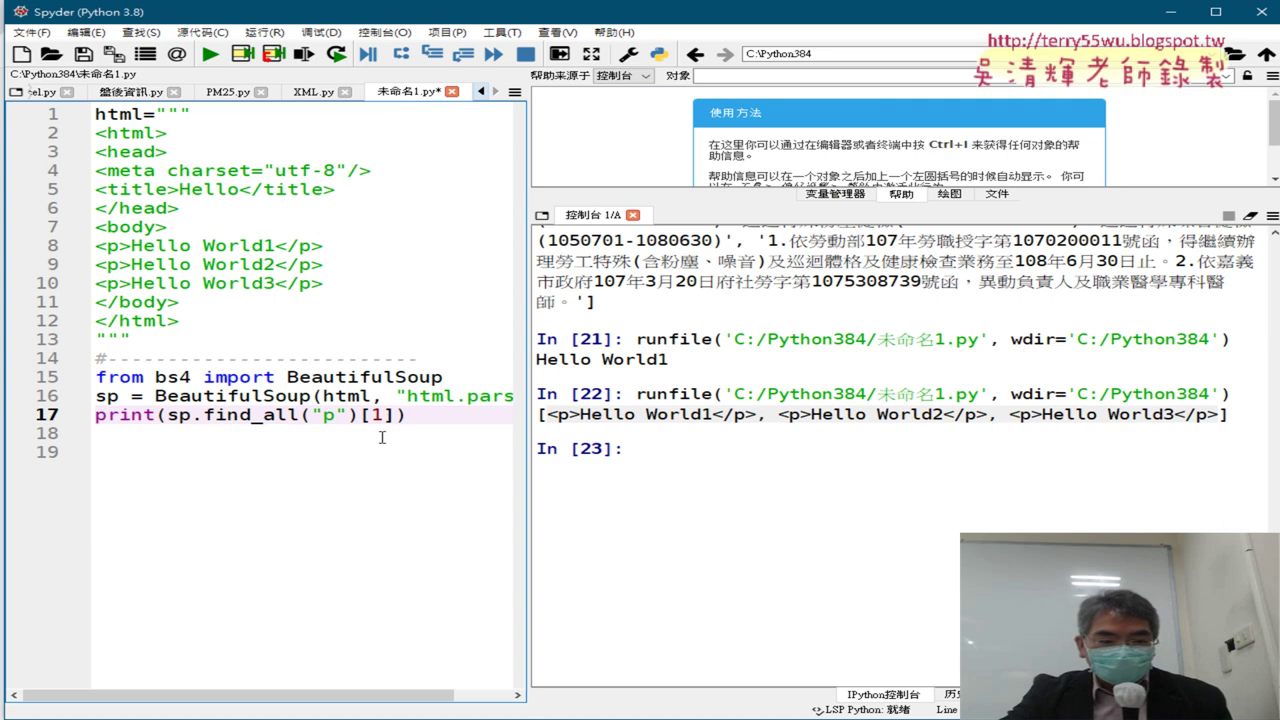
left_click_drag(362, 414, 395, 414)
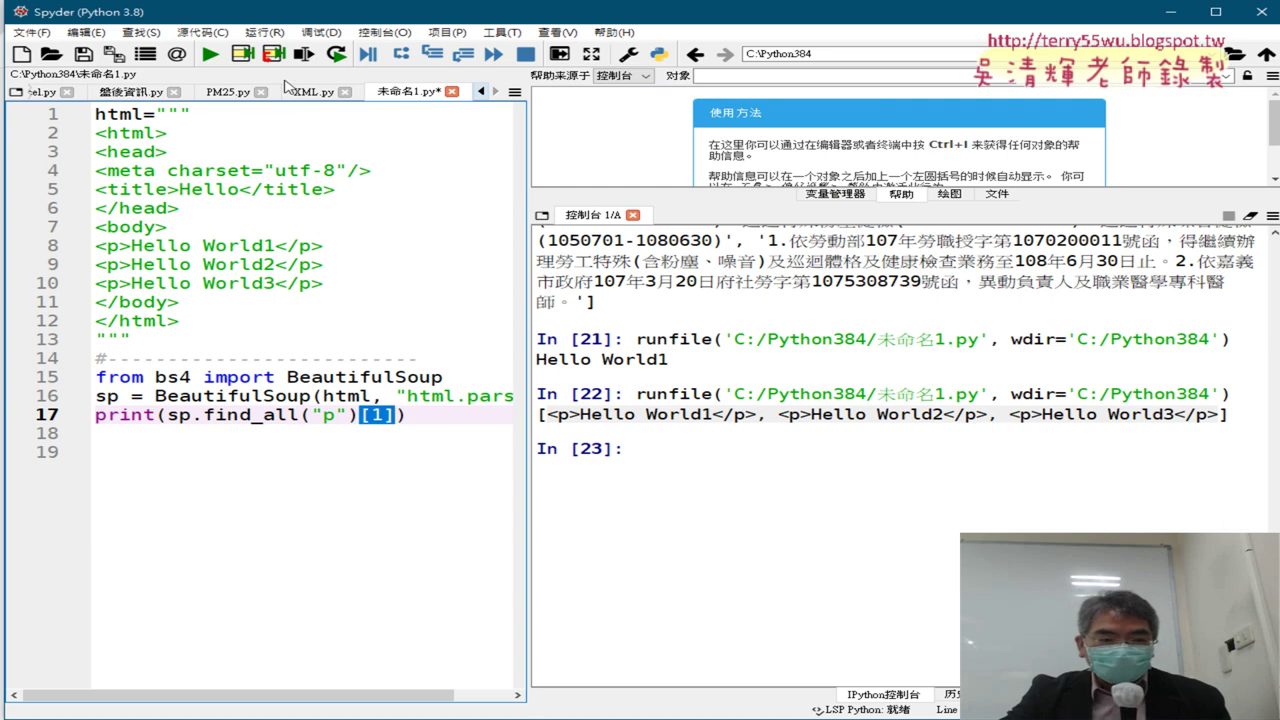
left_click(210, 54)
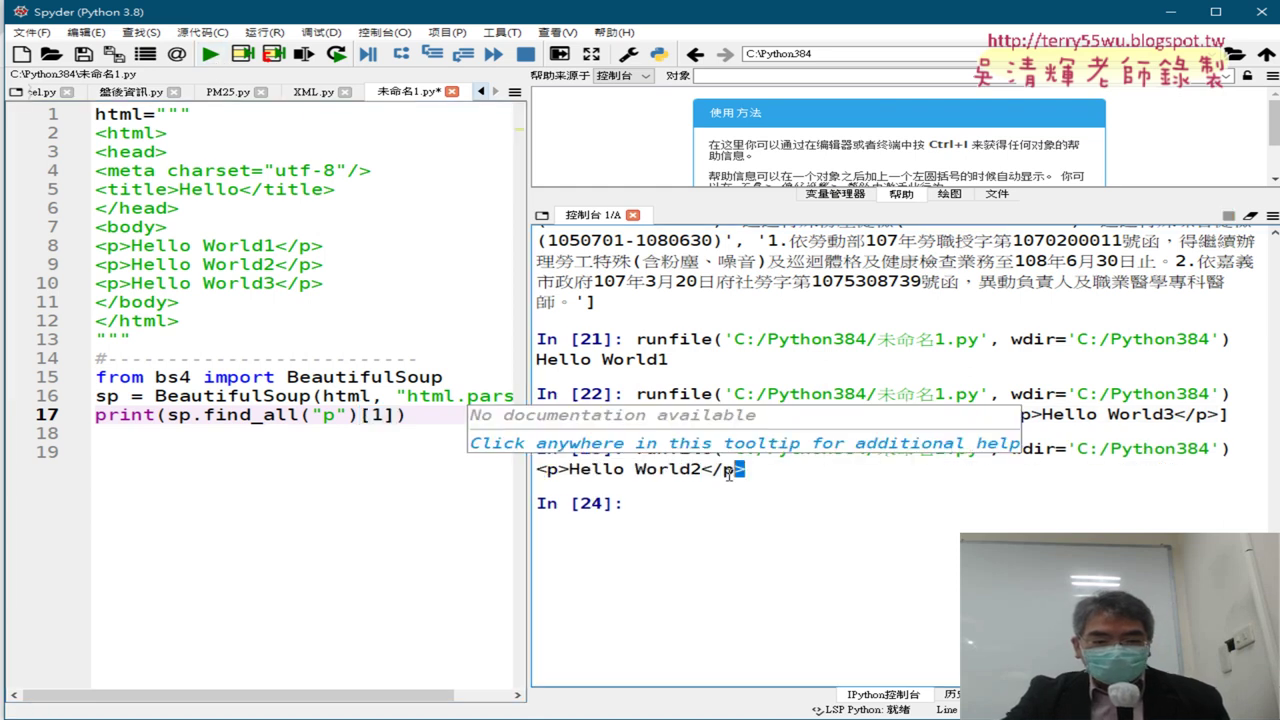
left_click_drag(745, 469, 537, 469)
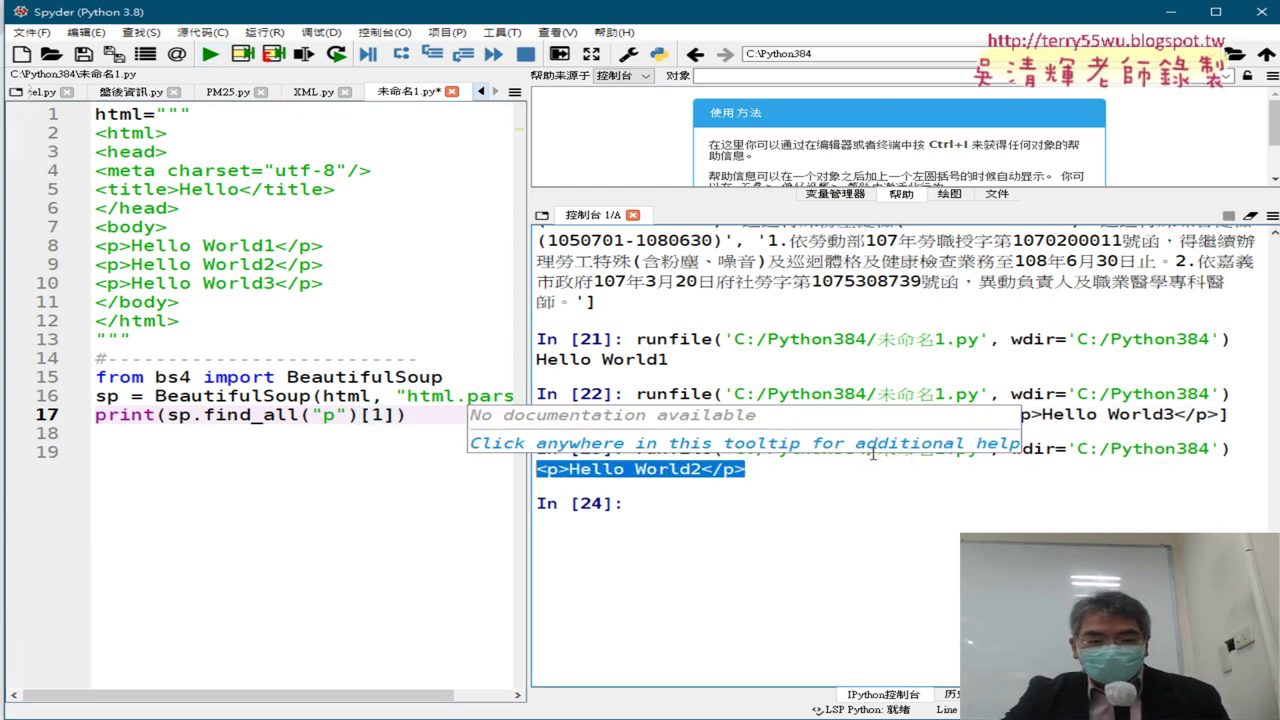
left_click(843, 493)
Append .text after [1] and rerun with F5 so only Hello World2 prints.
left_click_drag(701, 469, 581, 469)
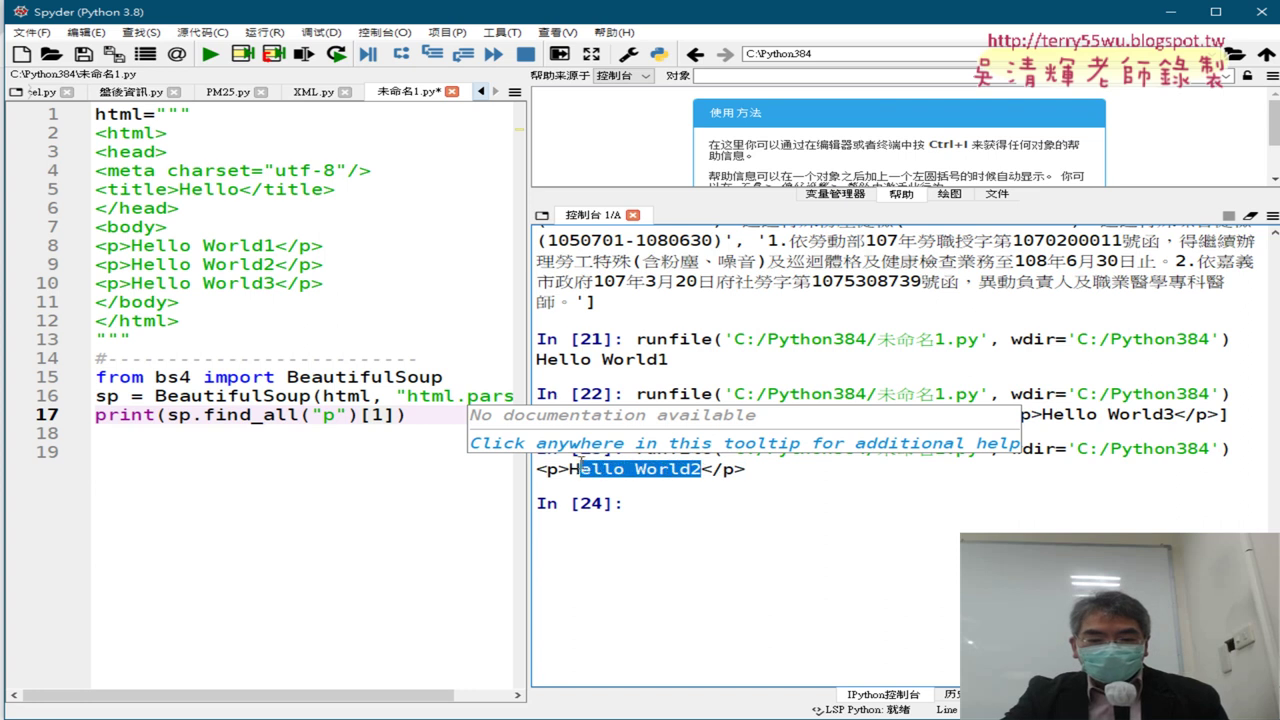
left_click(388, 414)
type(".")
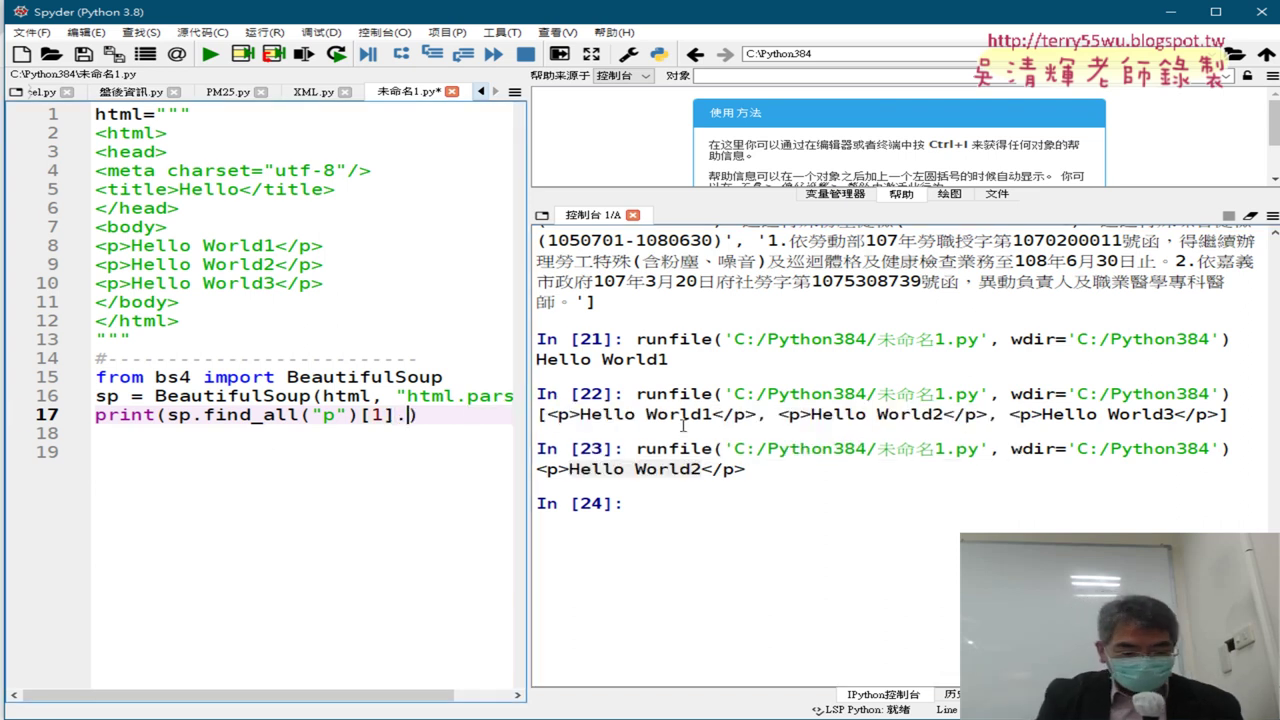
type("text")
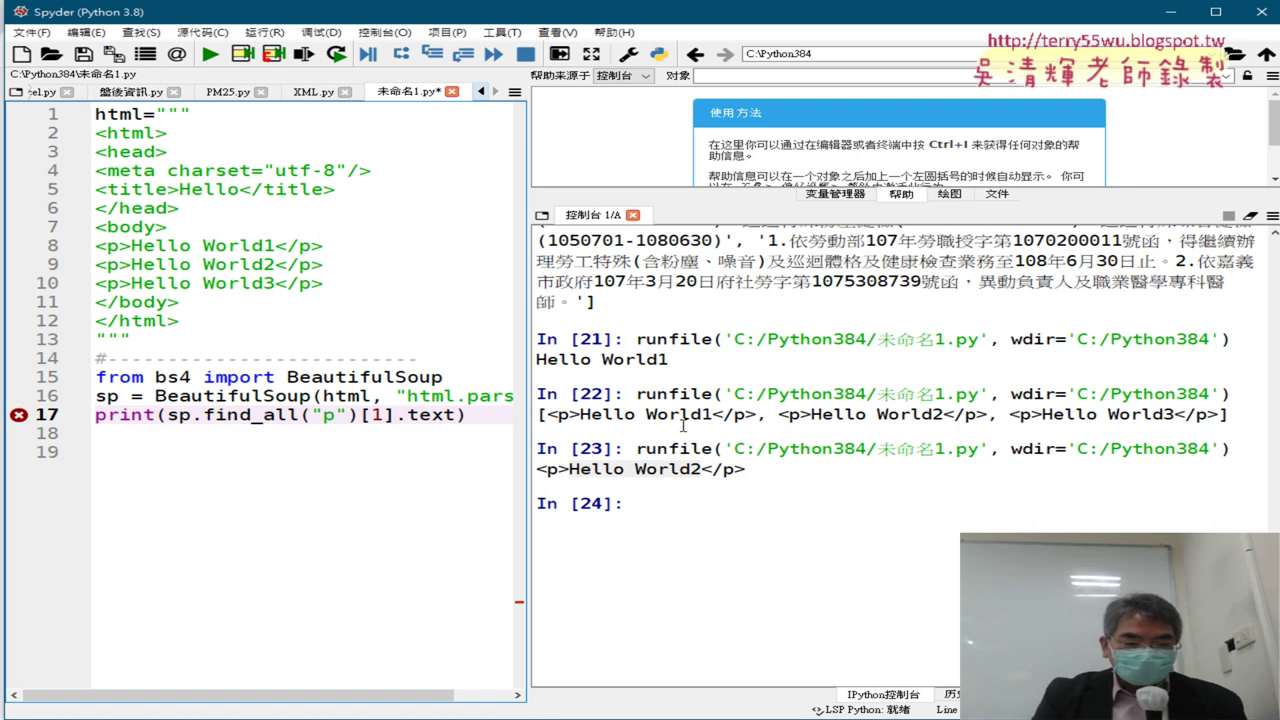
key("F5")
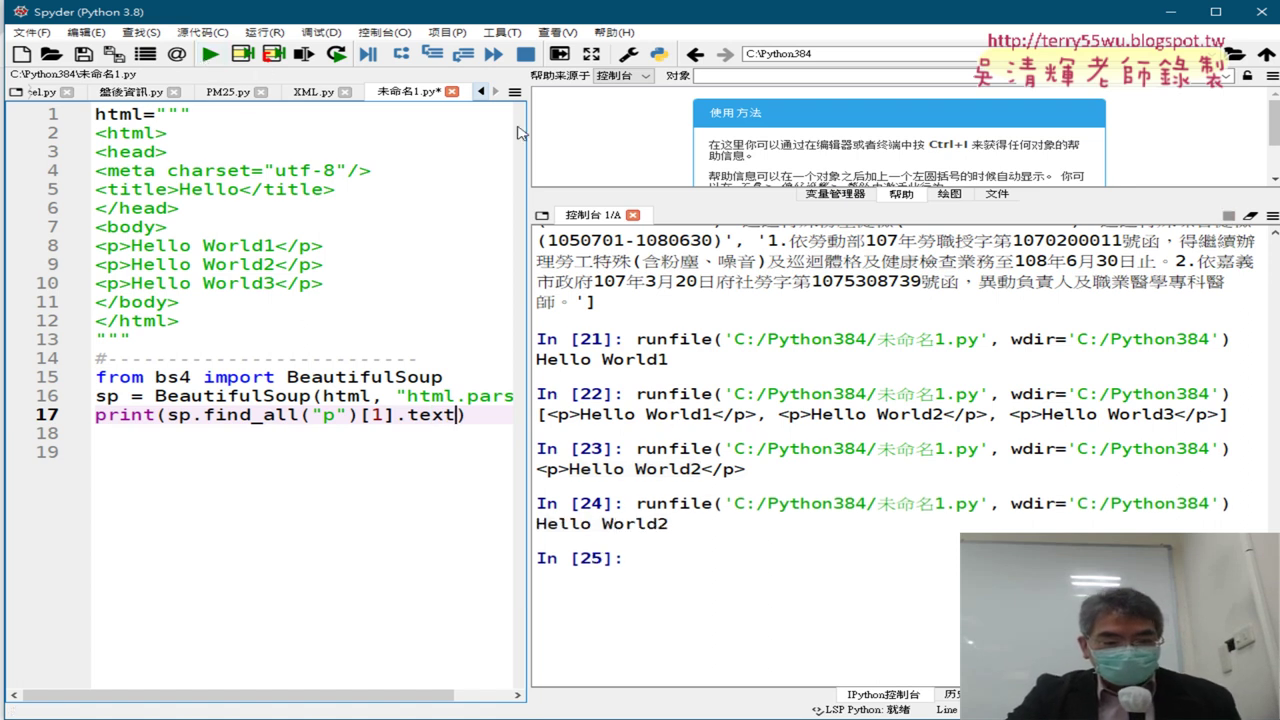
left_click_drag(726, 528, 510, 516)
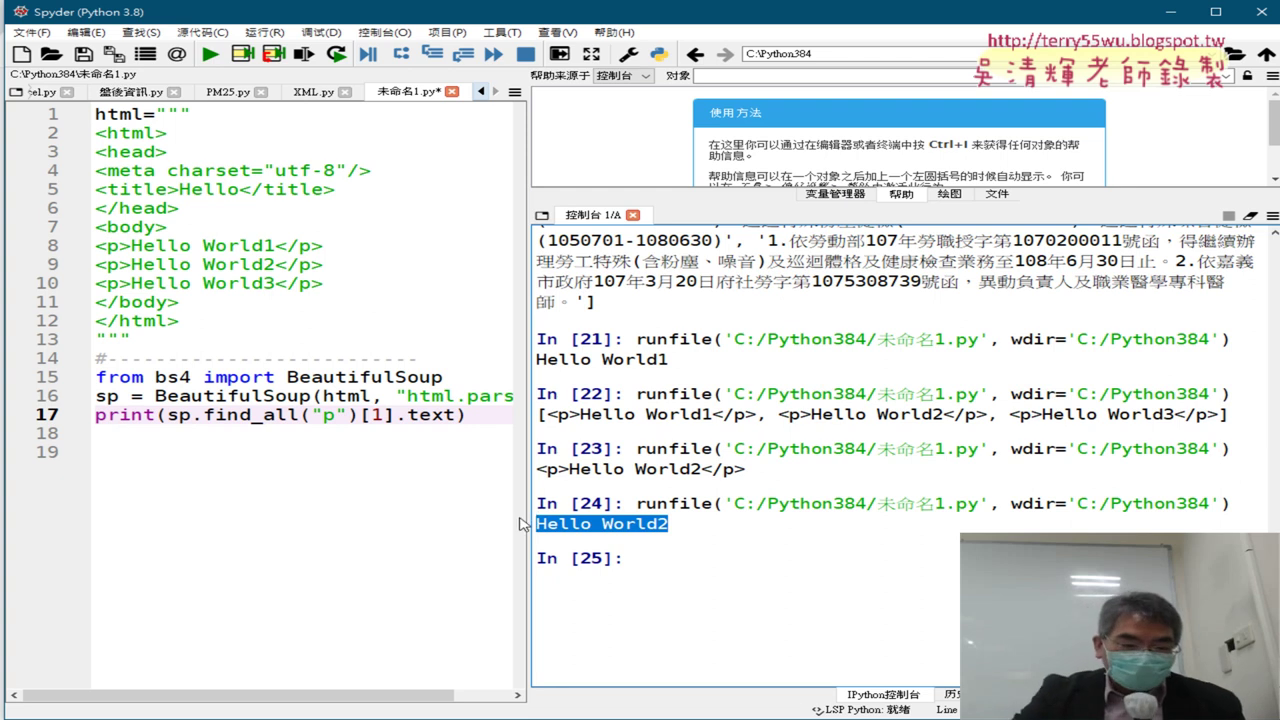
left_click_drag(477, 415, 97, 415)
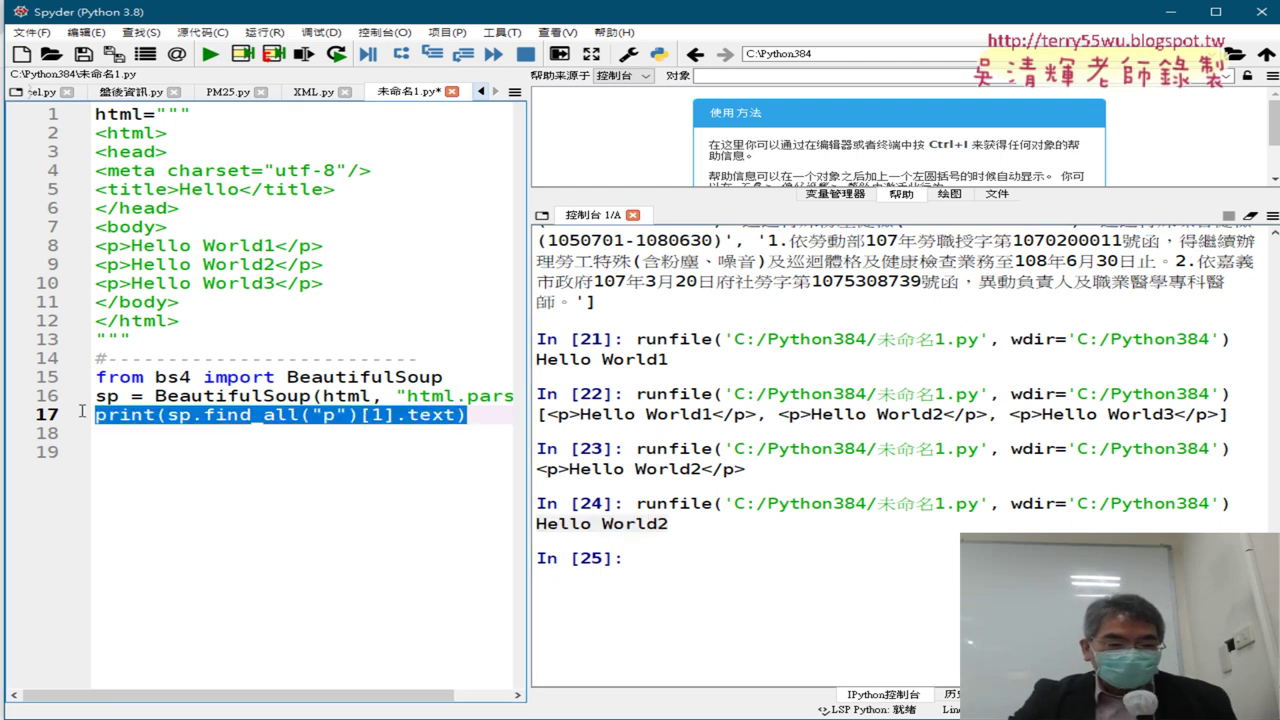
Copy the print line onto lines 18–19, set indexes [0], [1], [2], and run for Hello World1–3.
left_click(250, 446)
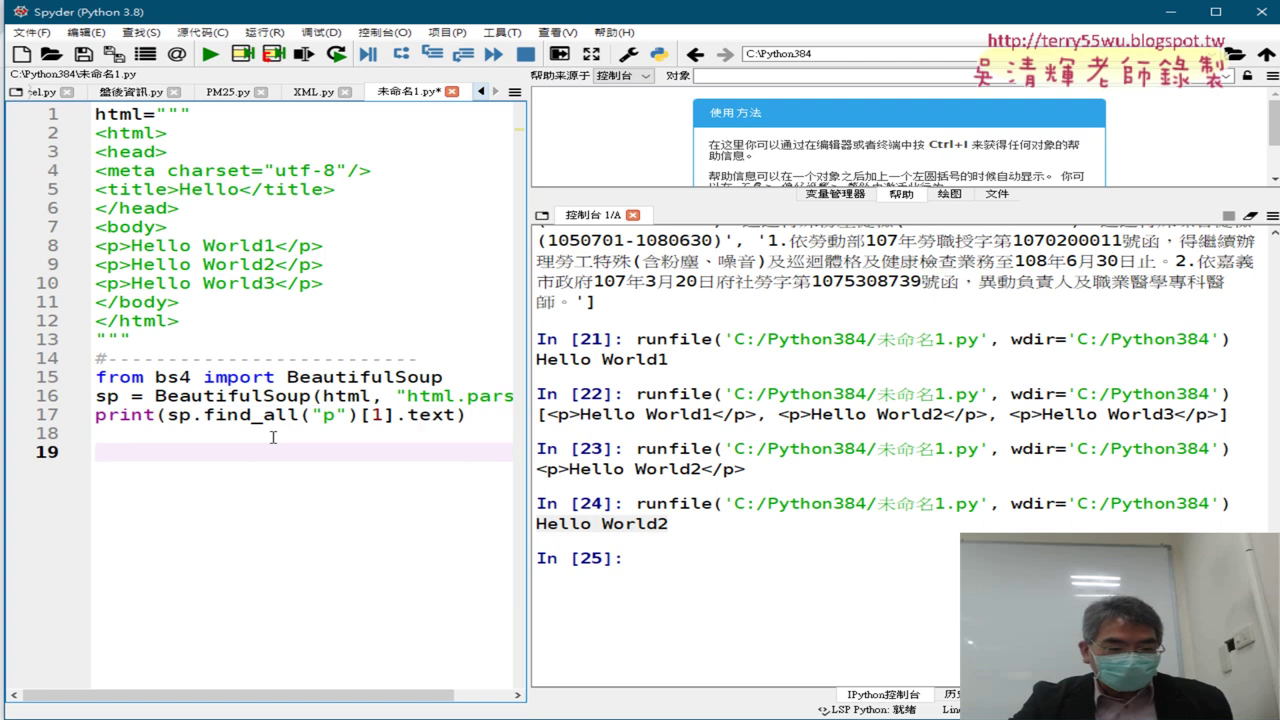
left_click(256, 431)
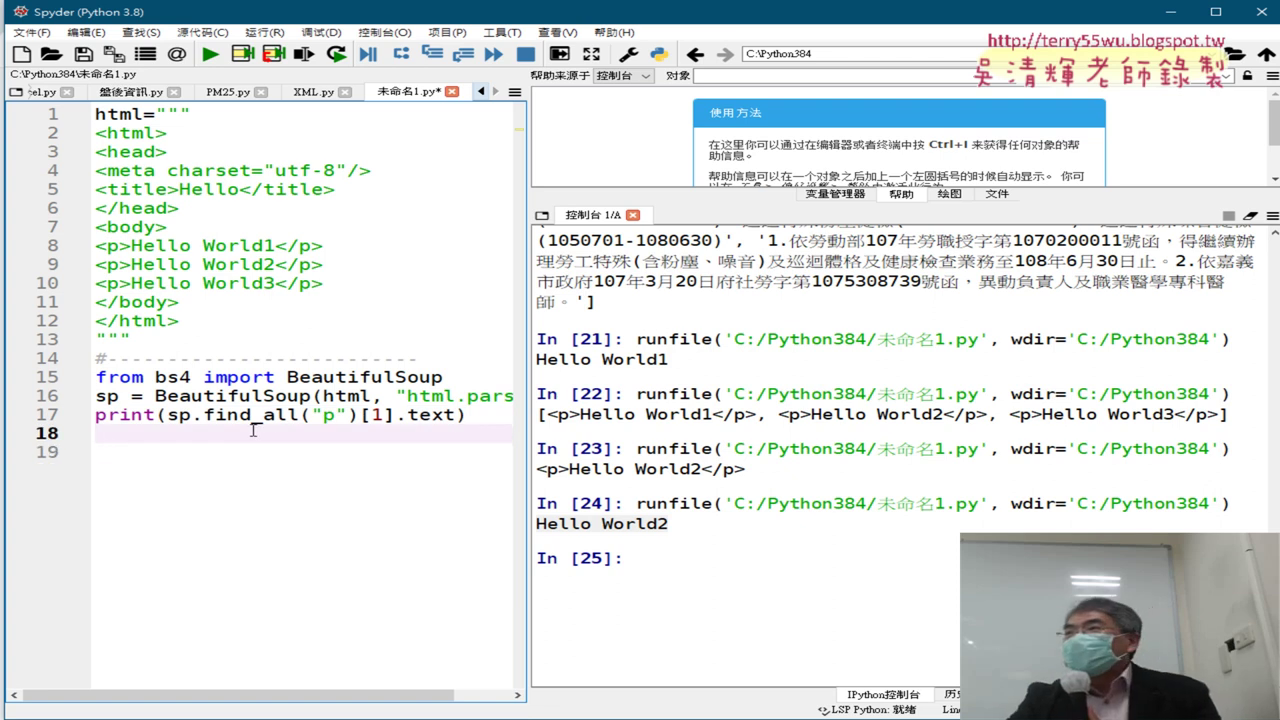
type("print(sp.find_all(\"p\")[1].text)")
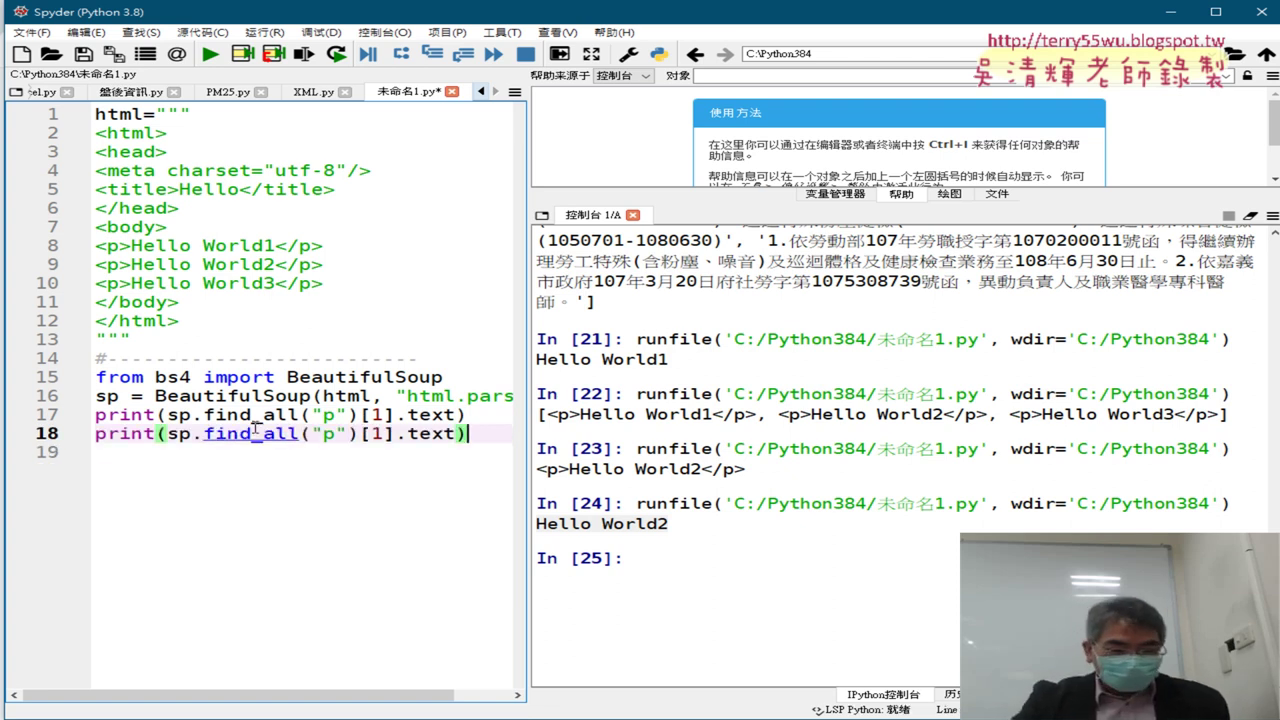
key("Return")
type("print(sp.find_all(\"p\")[1].text)")
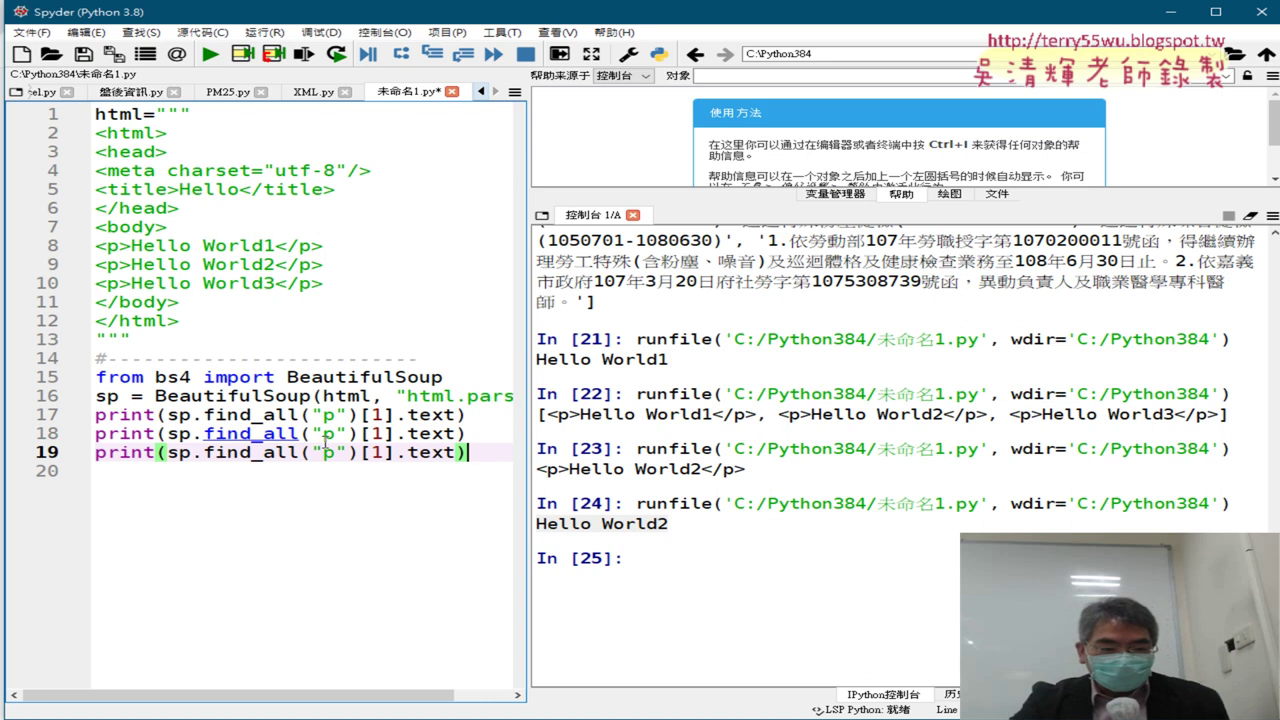
mouse_move(386, 414)
left_mouse_down()
mouse_move(371, 414)
mouse_move(371, 452)
left_mouse_up()
type("0")
type("2")
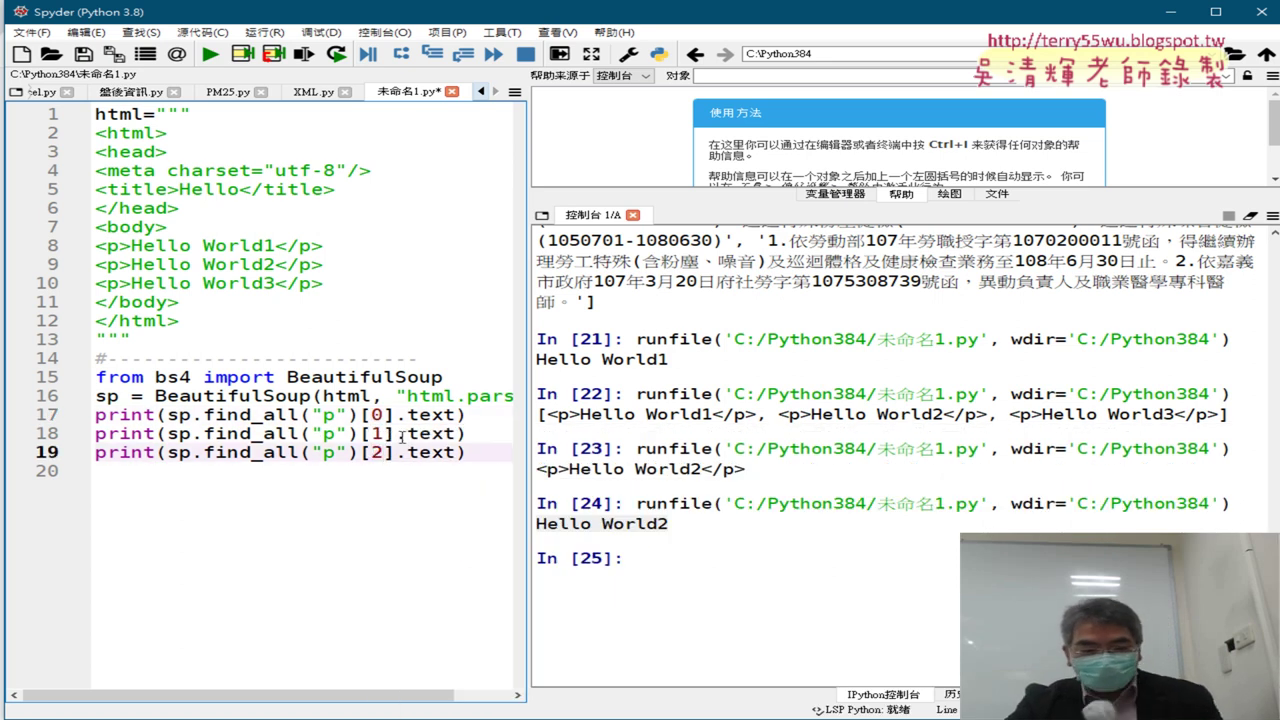
left_click(210, 54)
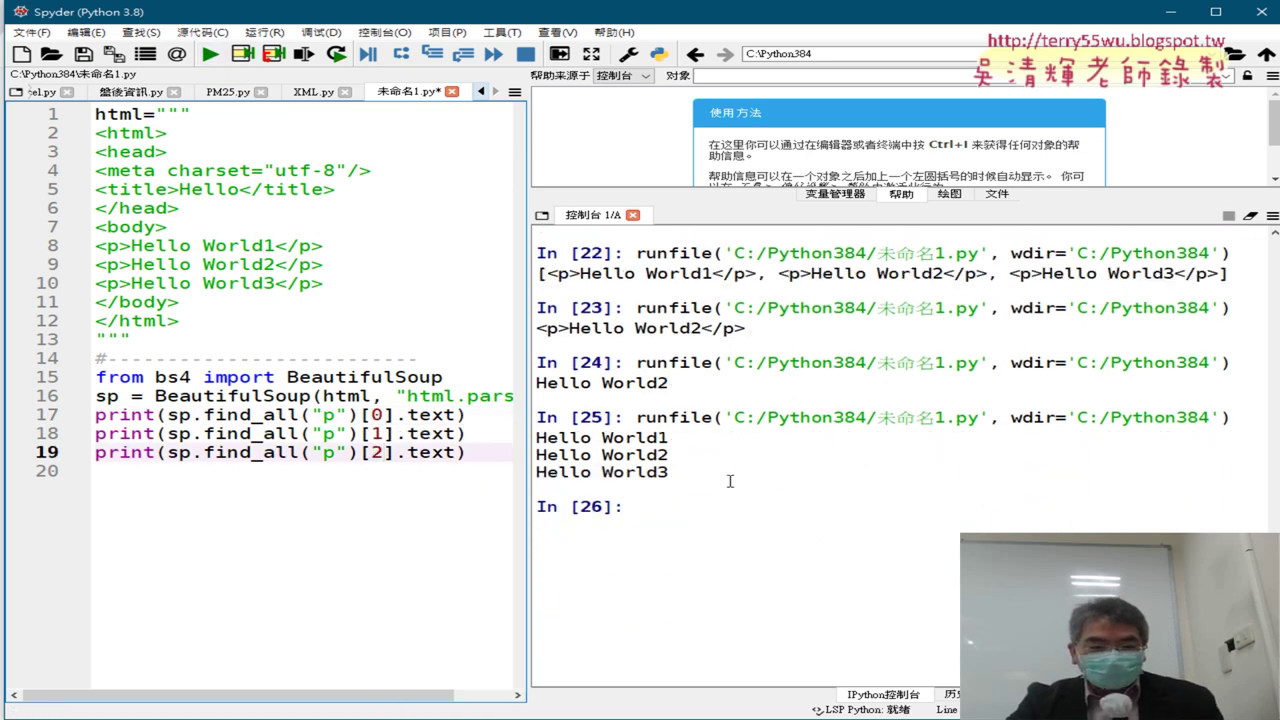
Highlight the three printed texts and sample HTML lines 2–12, then switch to Chrome.
left_click_drag(730, 481, 519, 439)
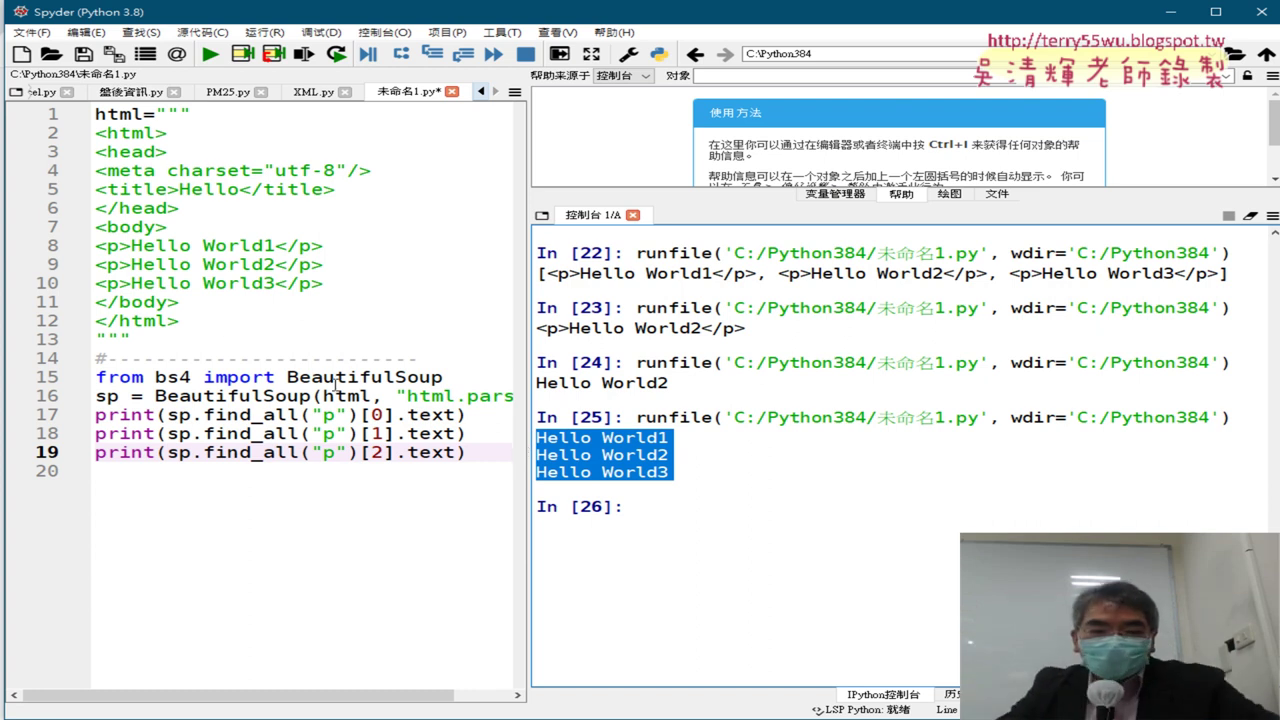
left_click_drag(201, 325, 93, 136)
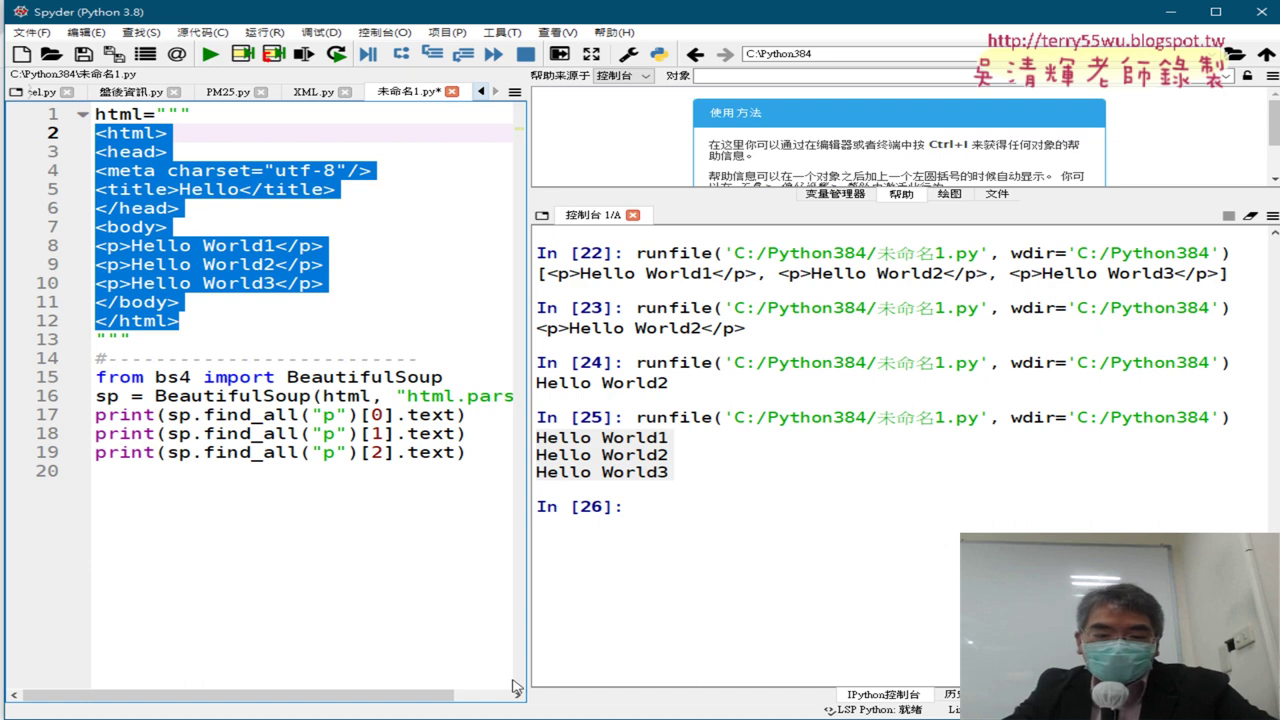
key("alt+Tab")
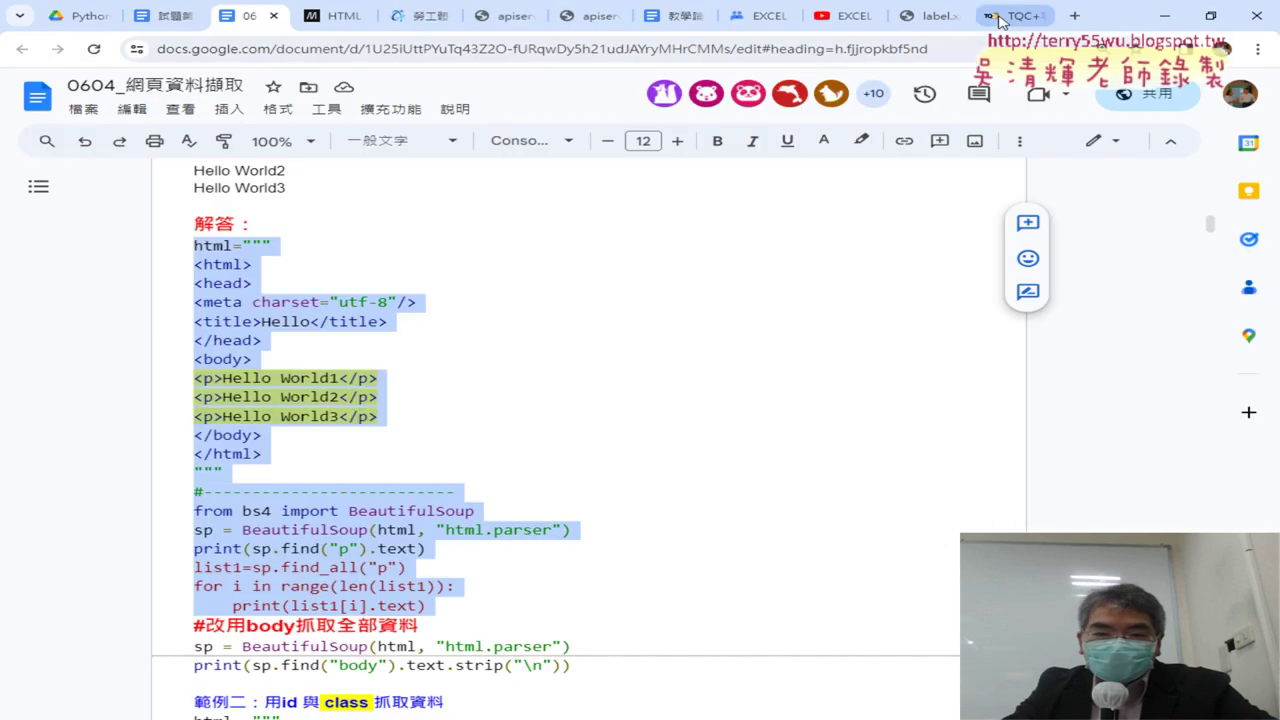
View the TQC+ certificate page's HTML source down to </html>, then close that source tab.
left_click(1010, 16)
right_click(865, 151)
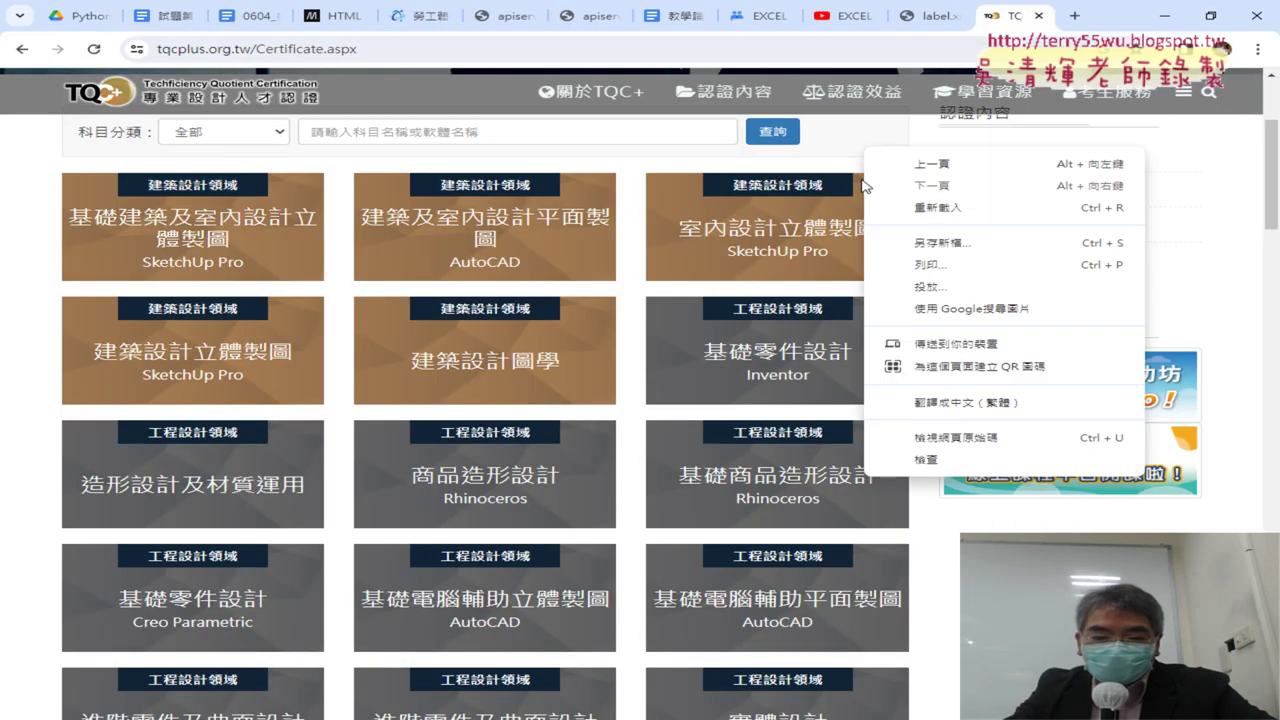
left_click(977, 441)
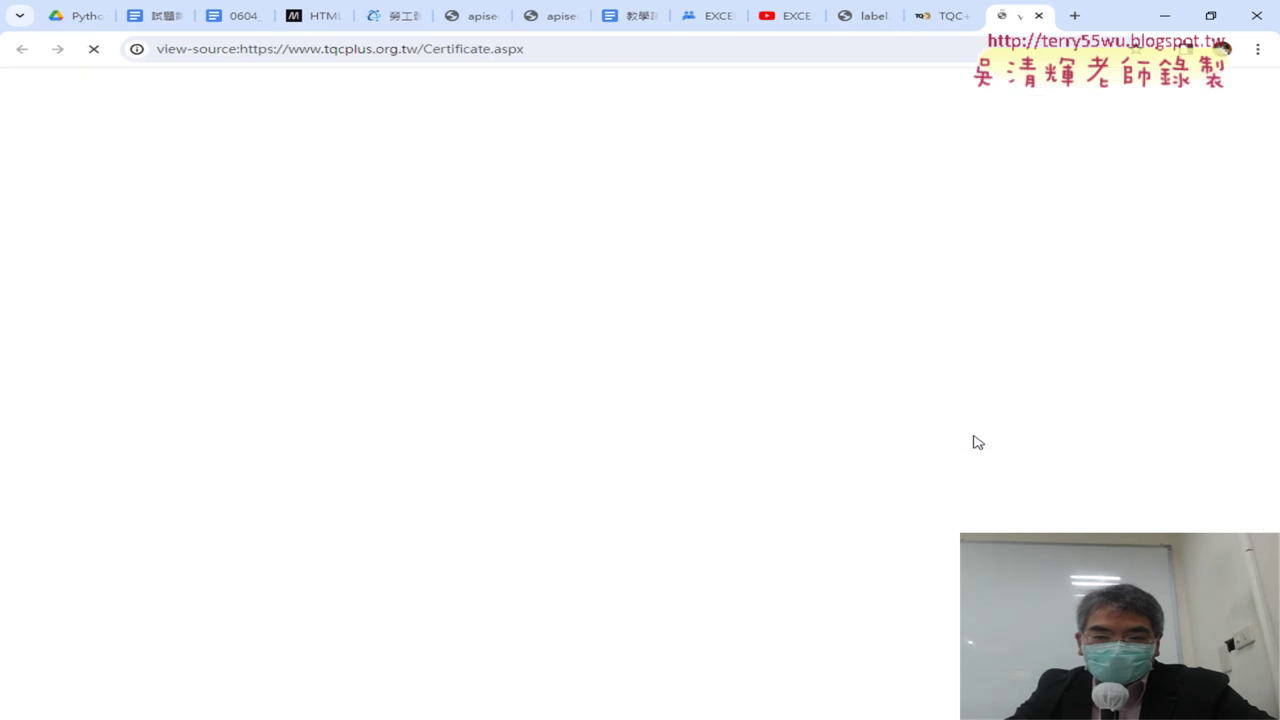
left_click_drag(1272, 90, 1272, 705)
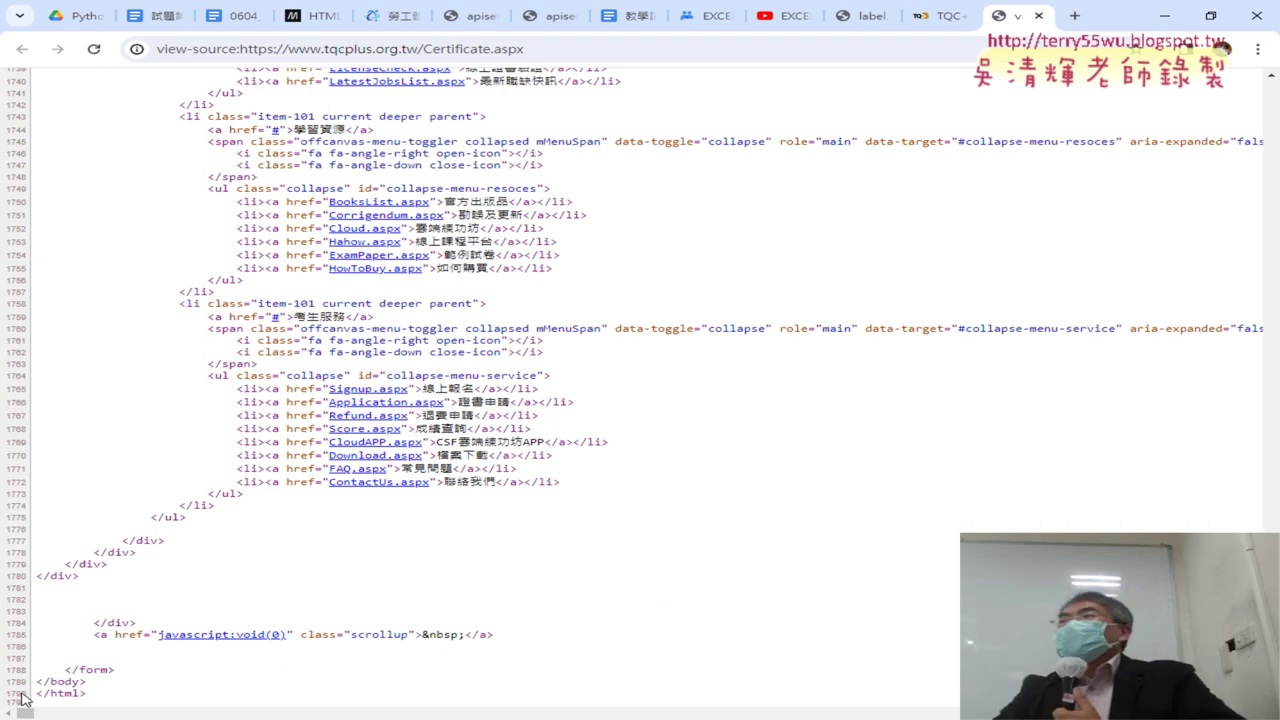
left_click(1039, 16)
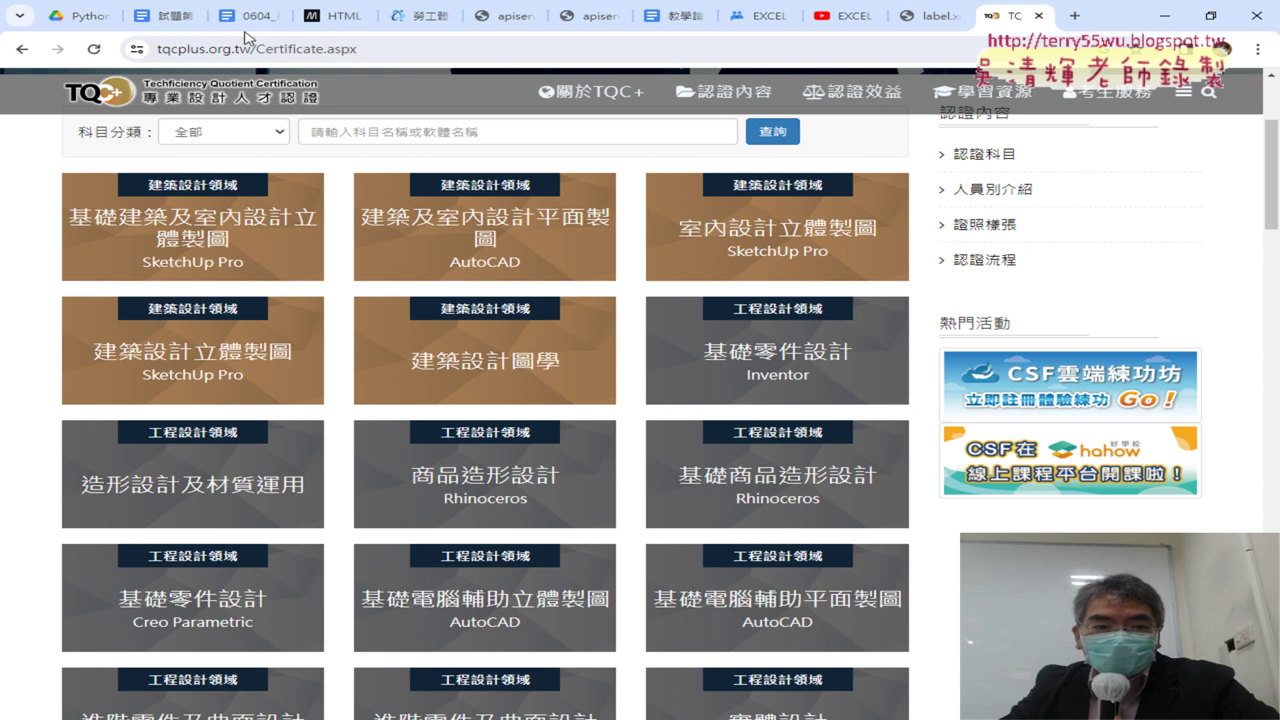
In Drive, go through the _雲端白板 folder and open the 0604_網頁資料擷取 document.
left_click(250, 16)
scroll(754, 346, "down", 3)
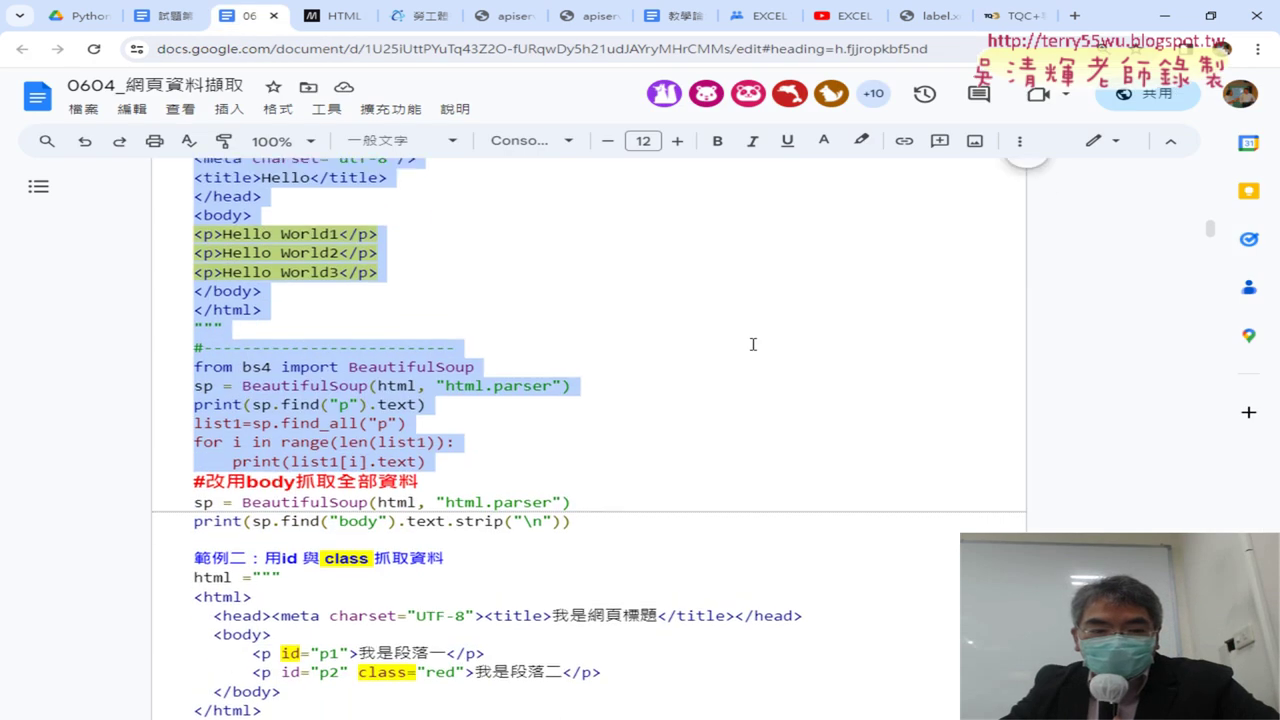
scroll(503, 314, "up", 3)
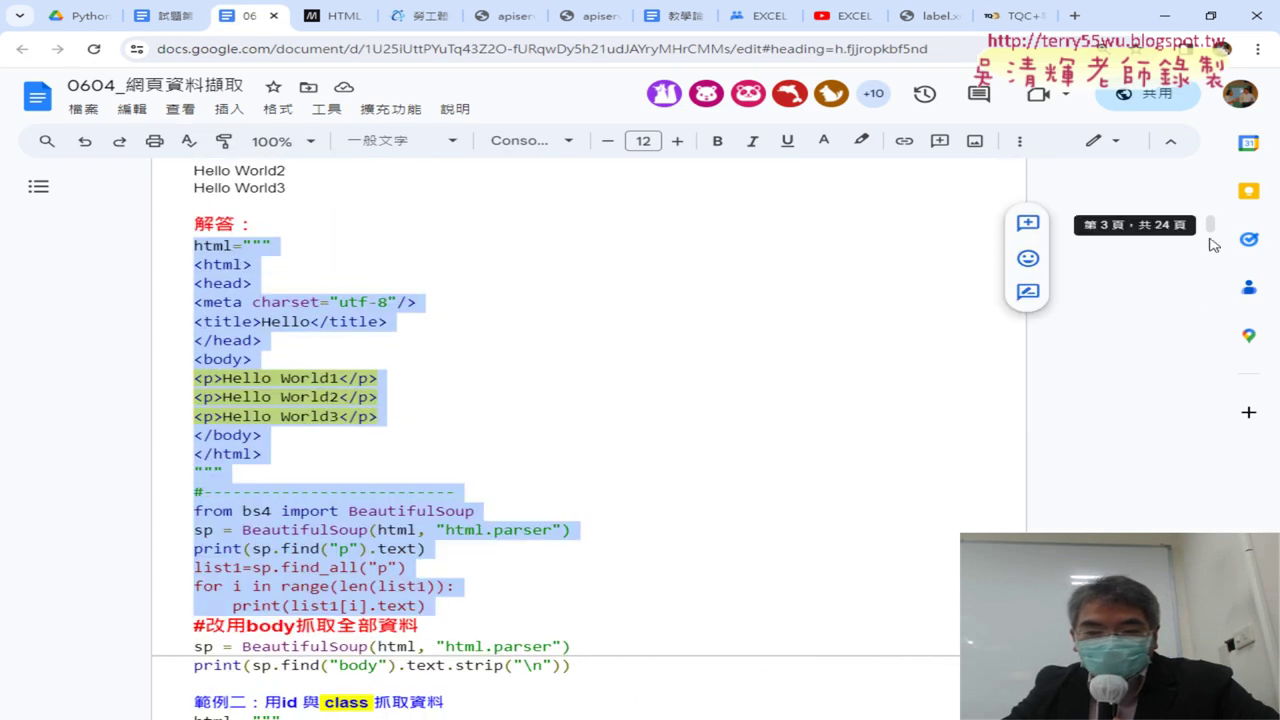
left_click(85, 16)
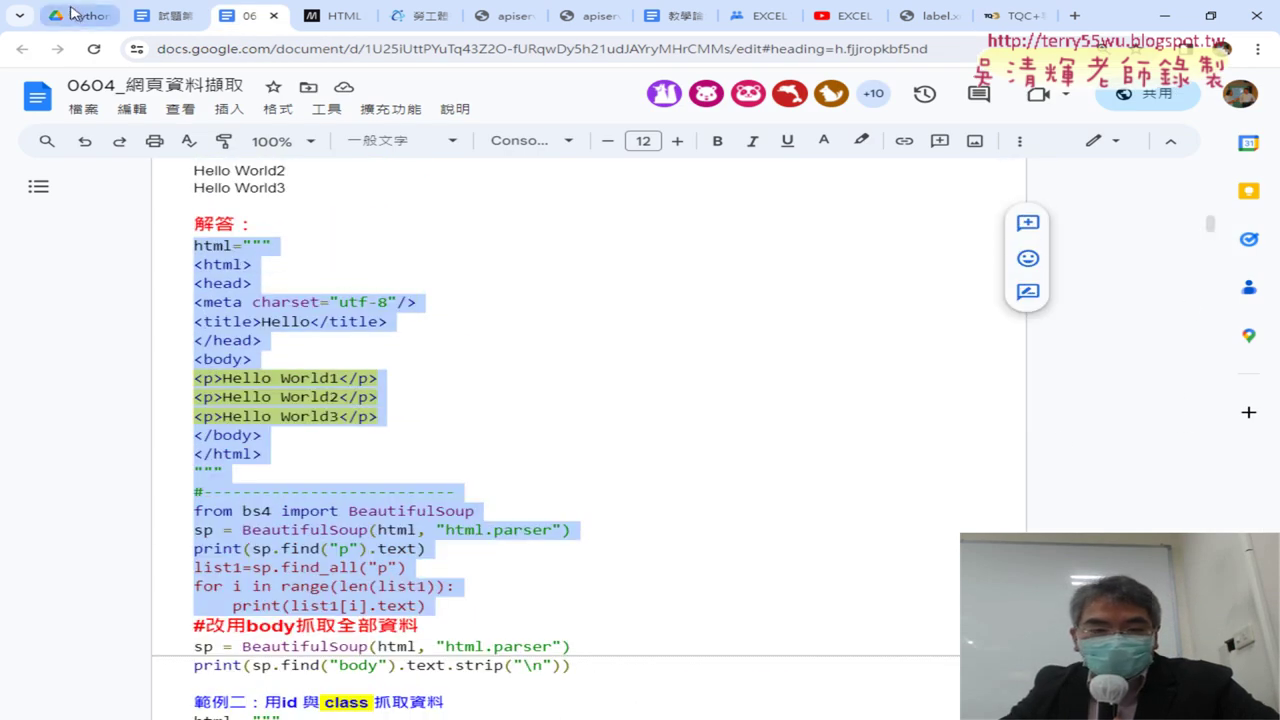
left_click(537, 135)
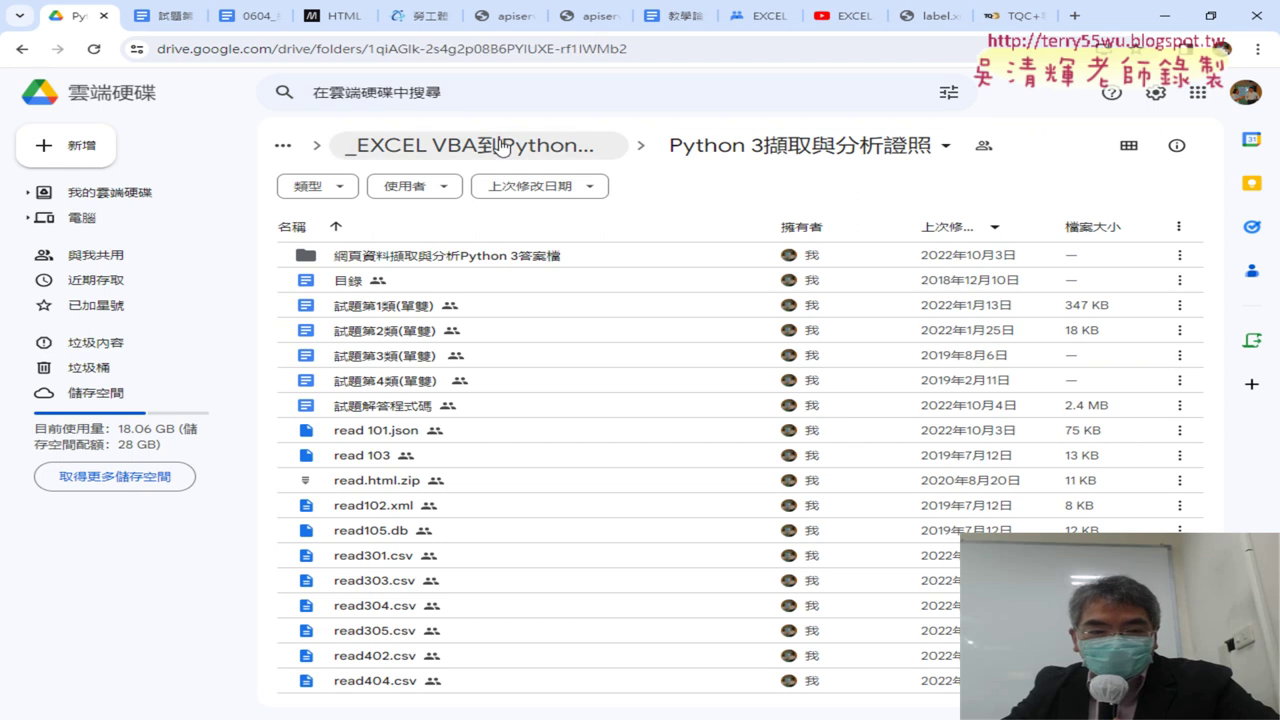
double_click(408, 289)
scroll(525, 375, "down", 3)
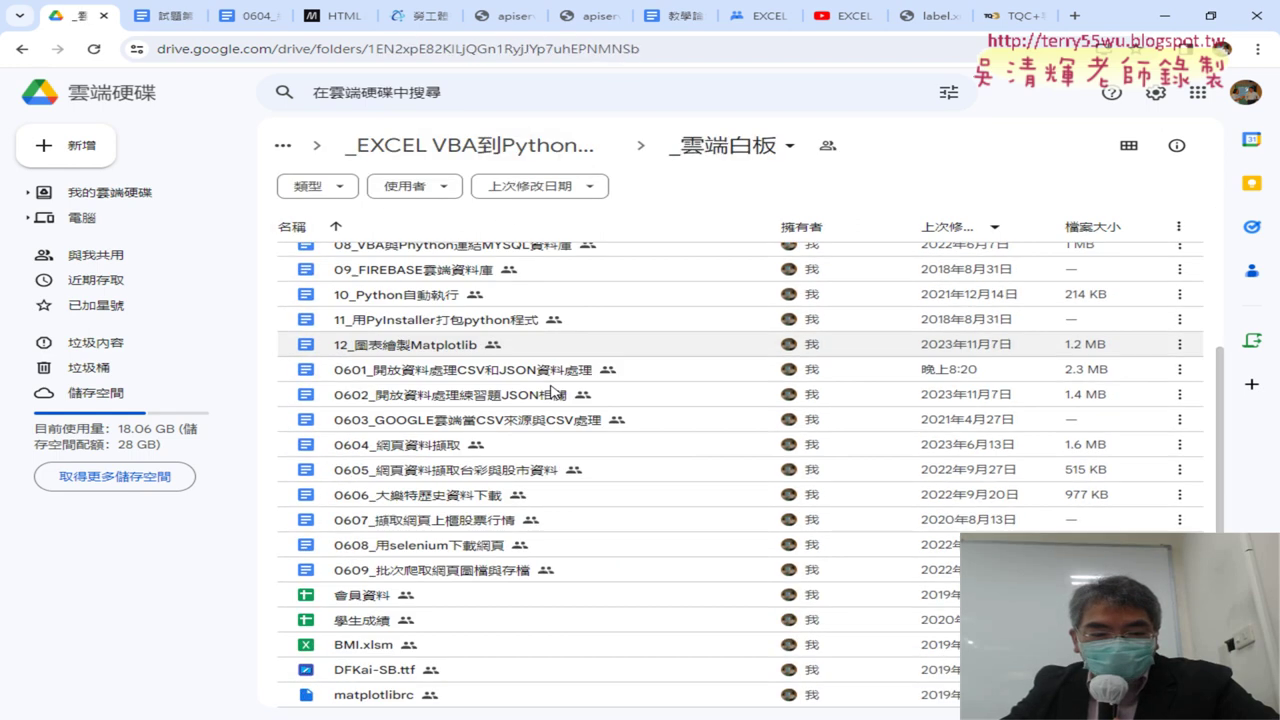
double_click(392, 375)
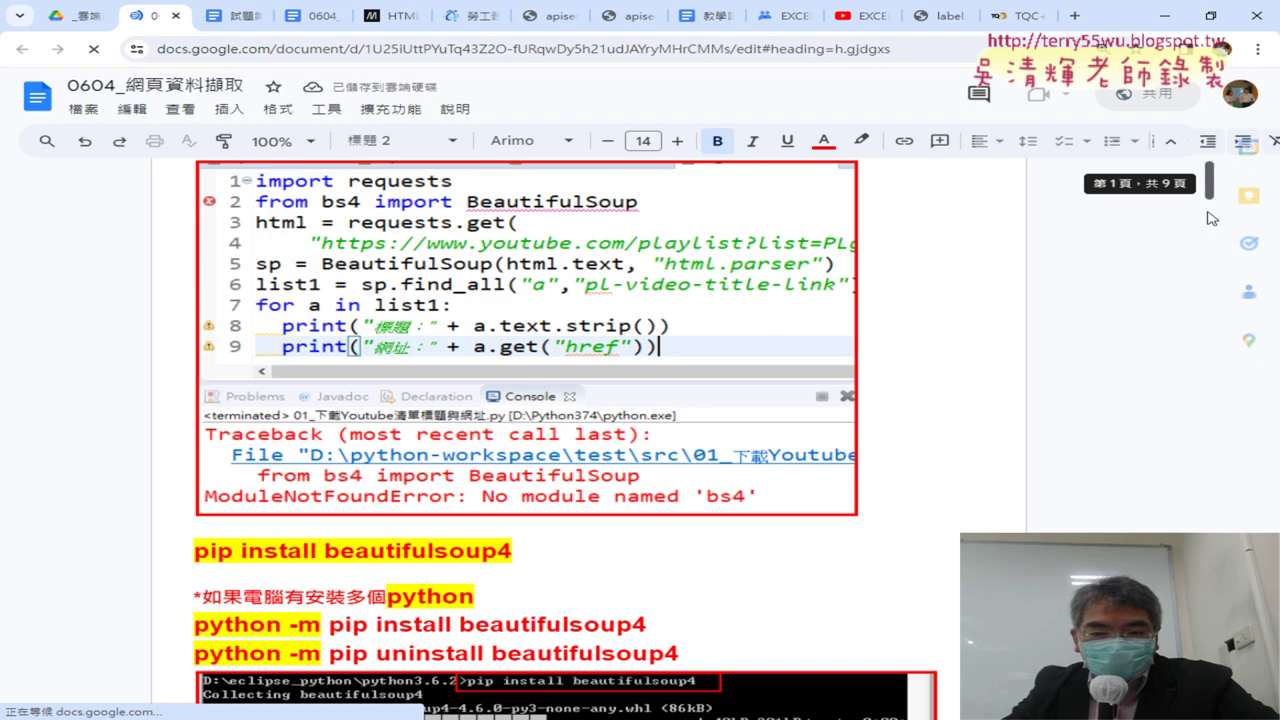
Select the answer code from html= through the print loop.
scroll(1207, 215, "down", 3)
left_click_drag(1210, 190, 1211, 232)
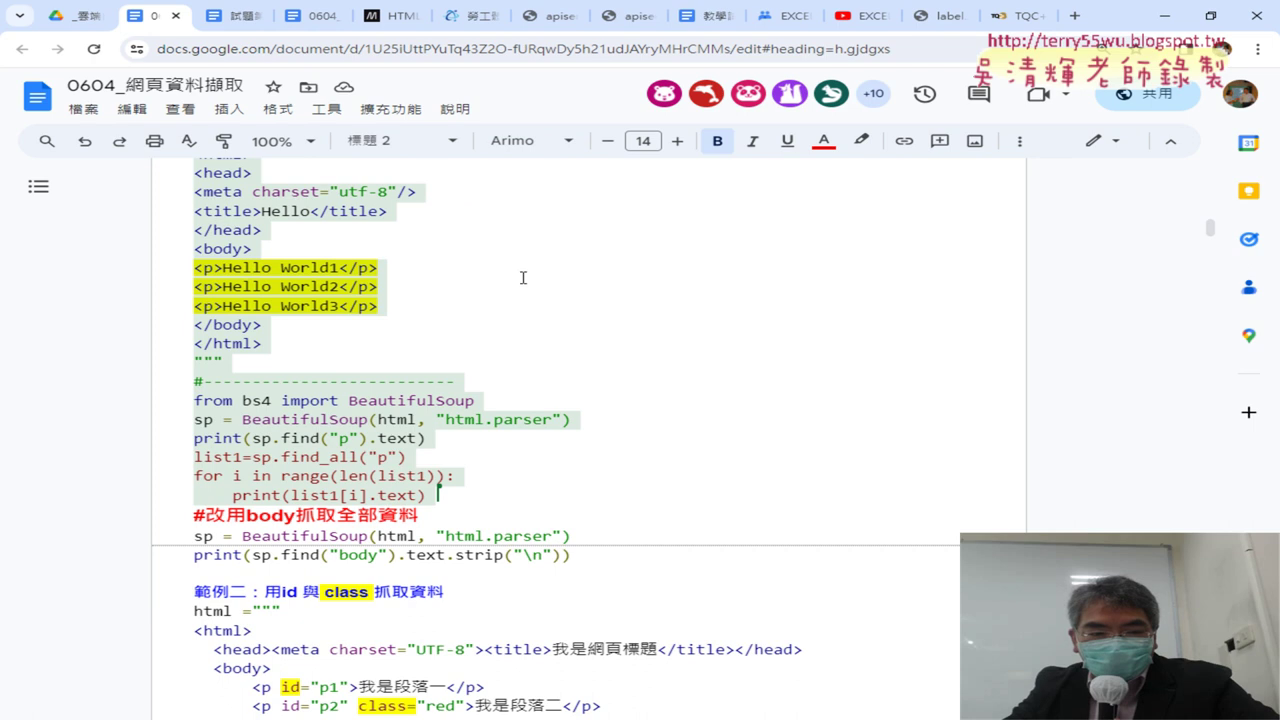
scroll(480, 280, "up", 1)
left_click(272, 243)
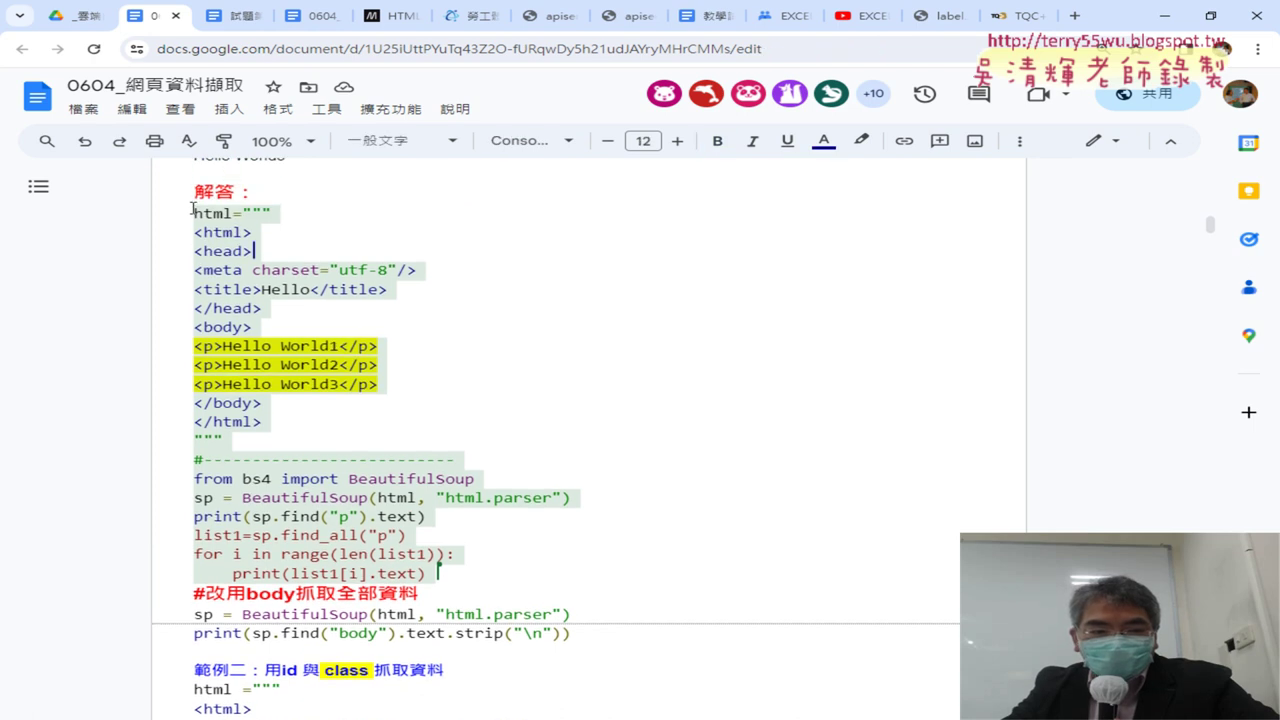
left_click_drag(193, 212, 460, 574)
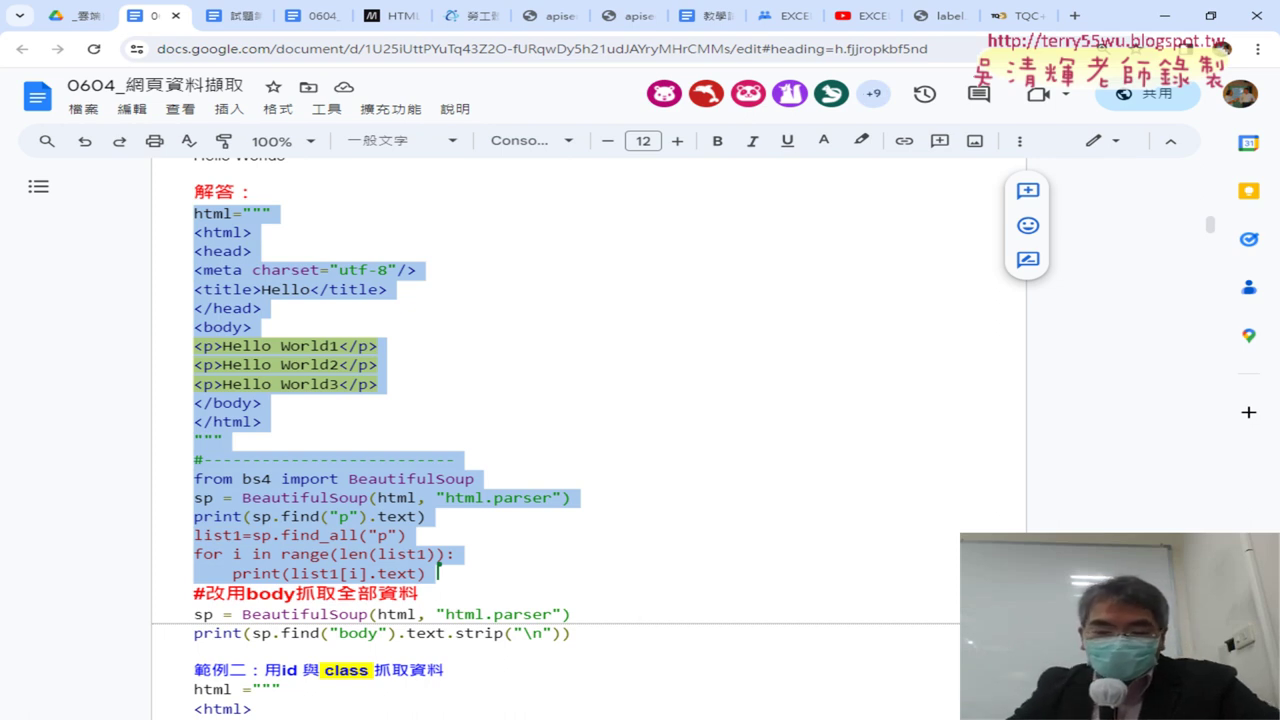
Switch to Spyder and widen the code editor pane.
left_click(880, 680)
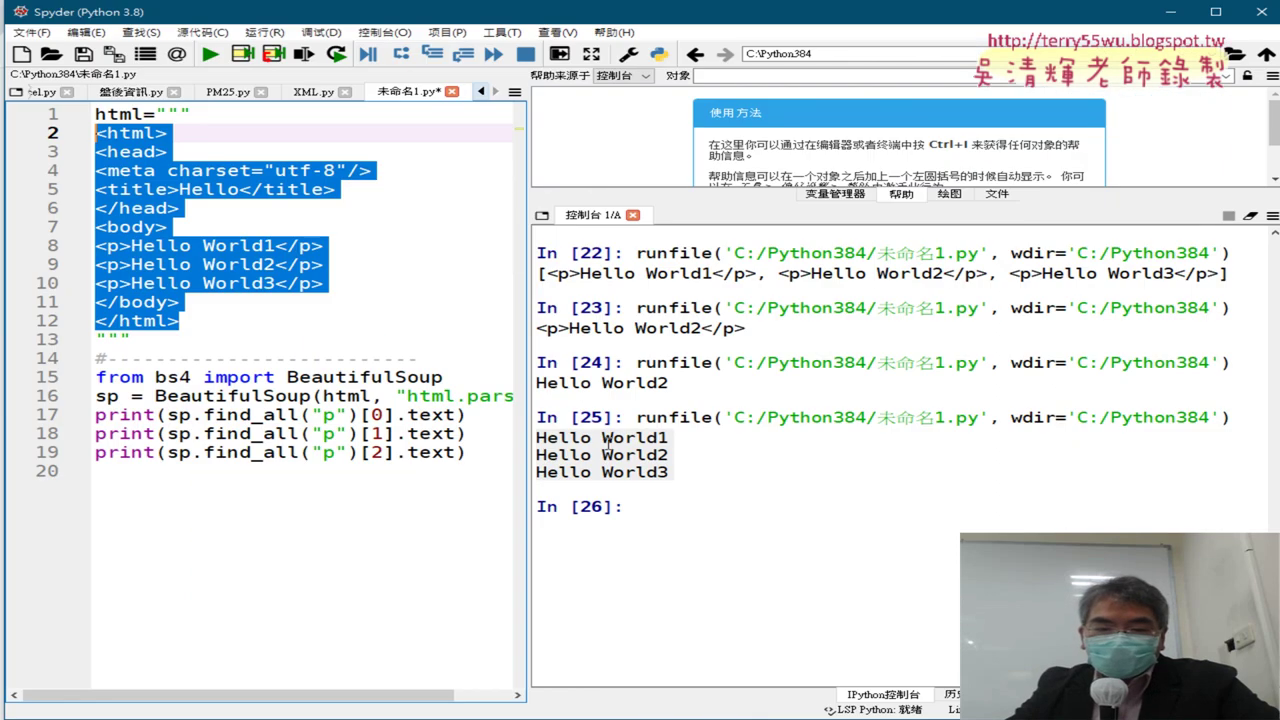
left_click_drag(533, 436, 733, 440)
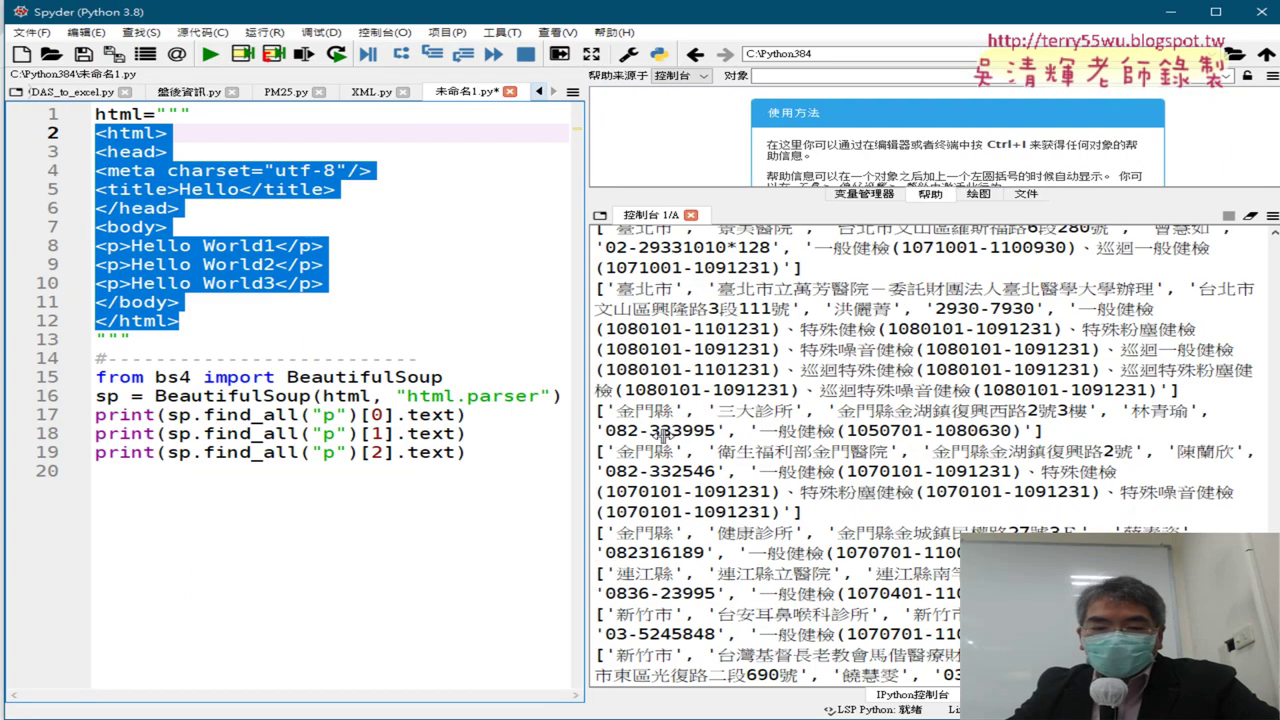
left_click(95, 133)
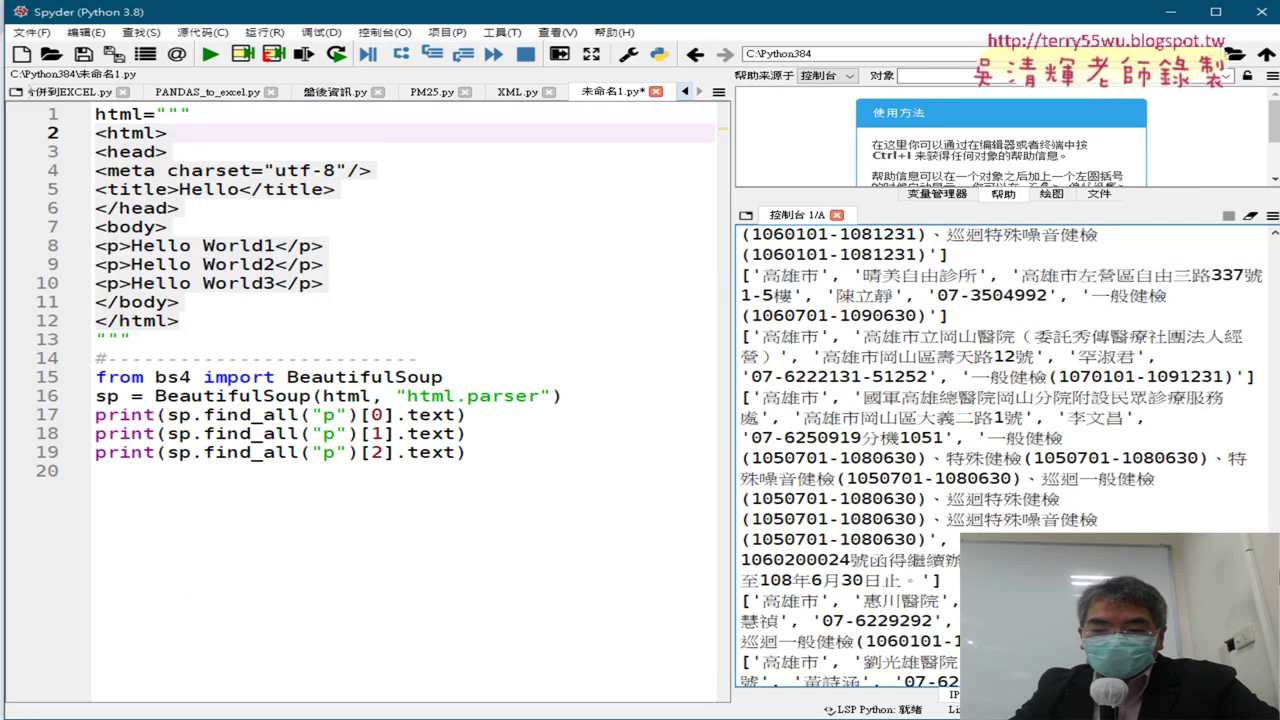
Select the python -m pip install beautifulsoup4 line, then bring the C:\Python384 folder forward.
key("alt+Tab")
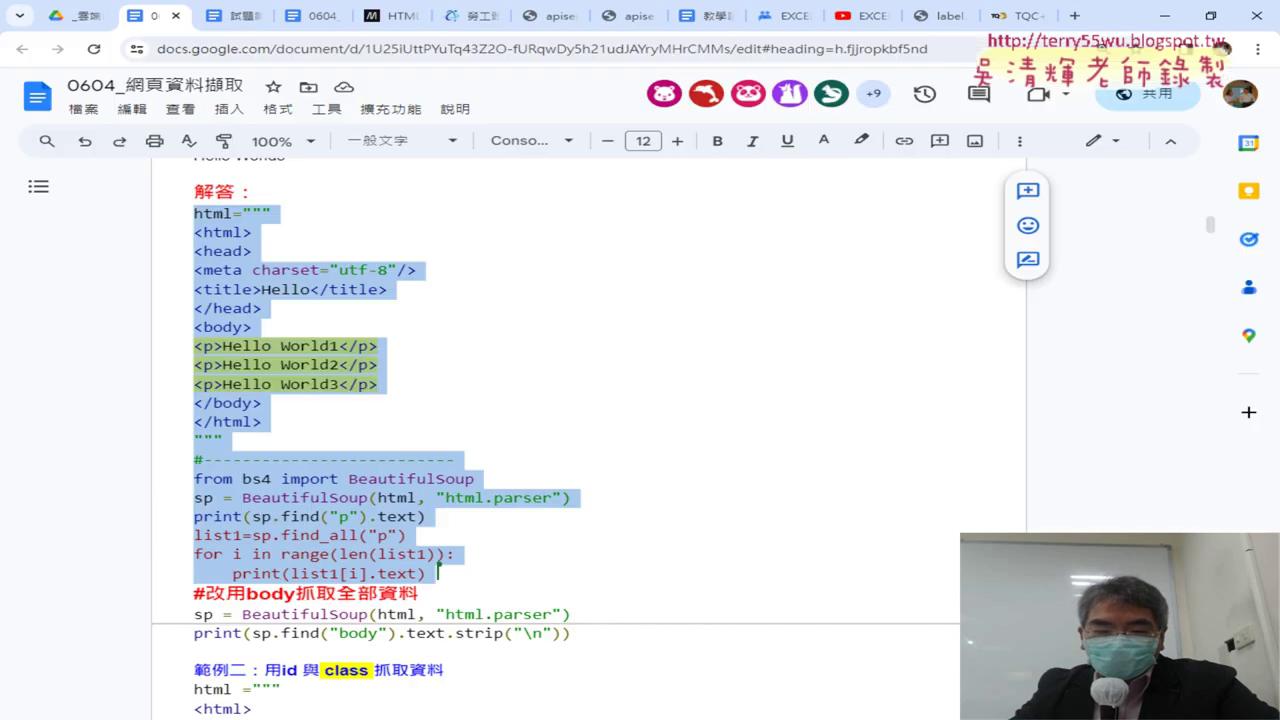
left_click_drag(1211, 225, 1226, 147)
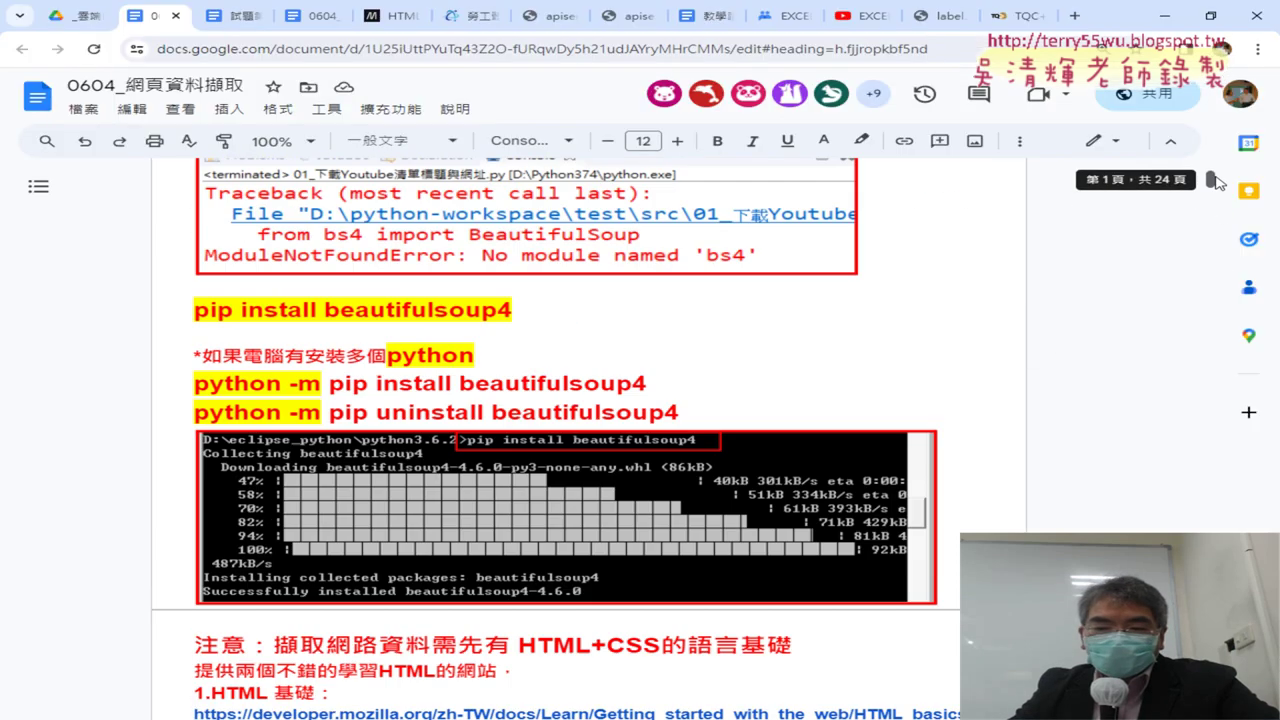
scroll(975, 237, "down", 4)
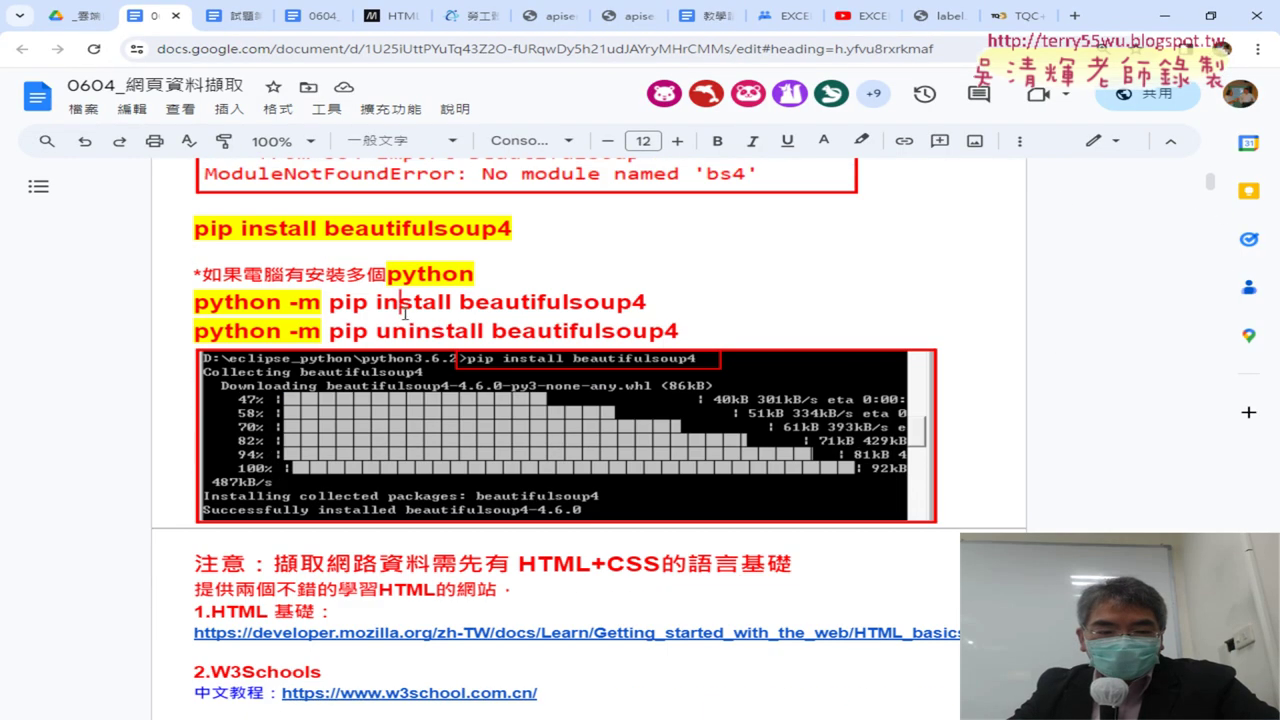
left_click_drag(193, 301, 650, 301)
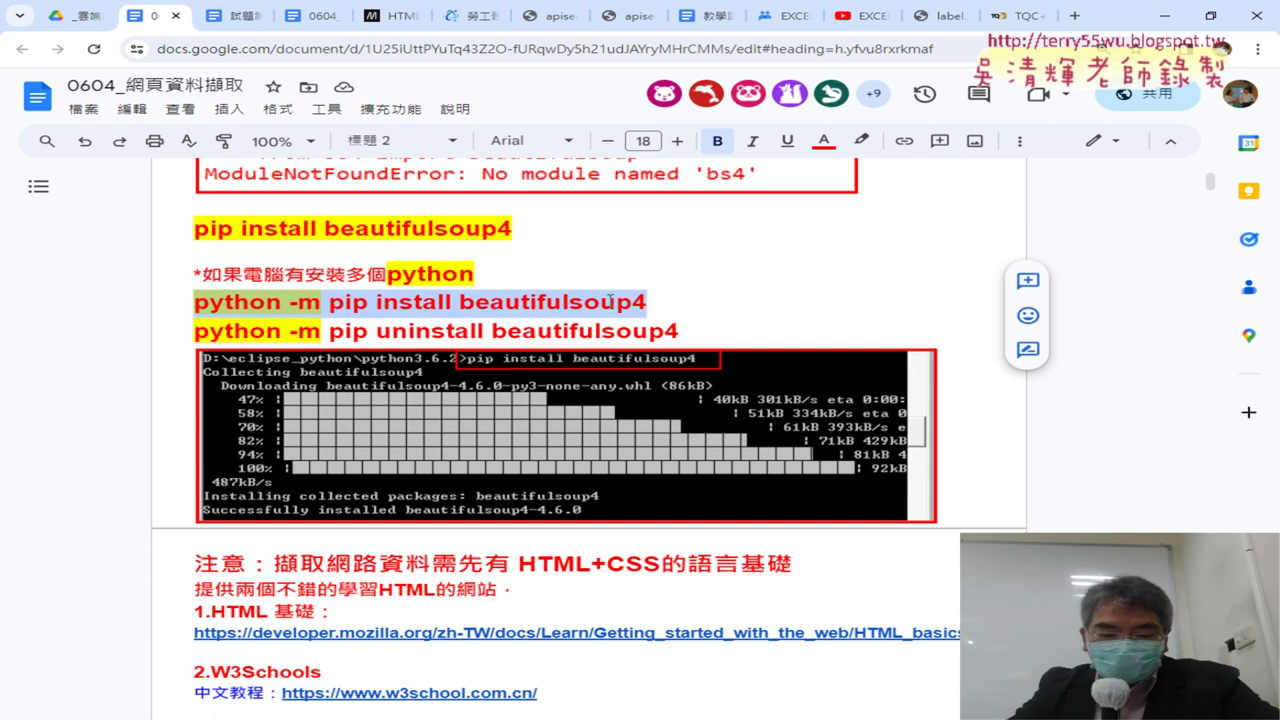
left_click(395, 716)
left_click(477, 668)
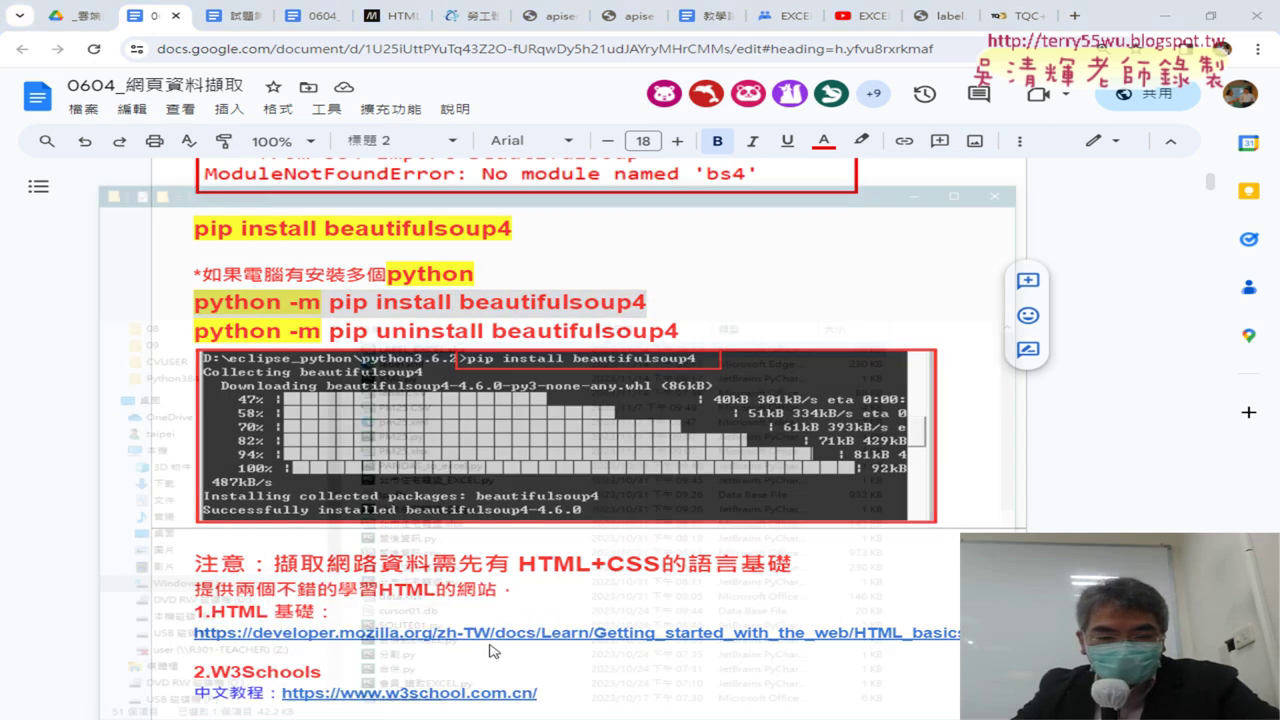
Open a Command Prompt in C:\Python384 and paste python -m pip install beautifulsoup4.
left_click(441, 193)
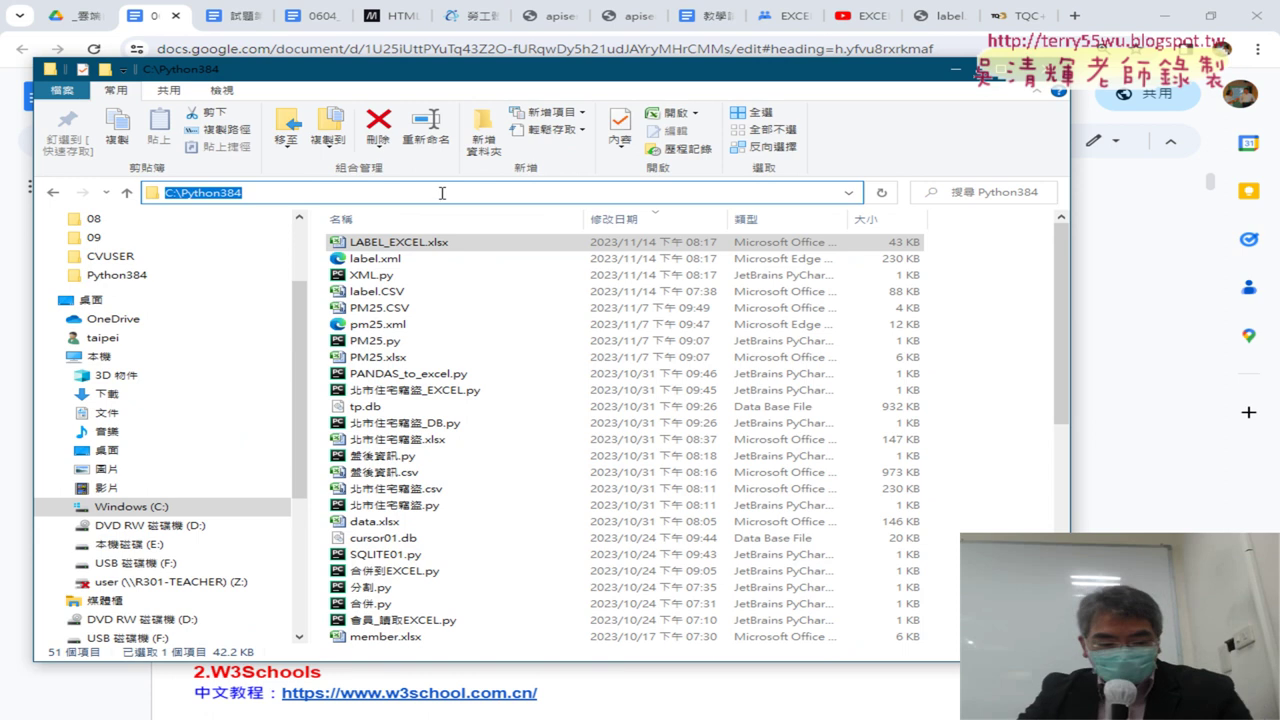
type("cmd")
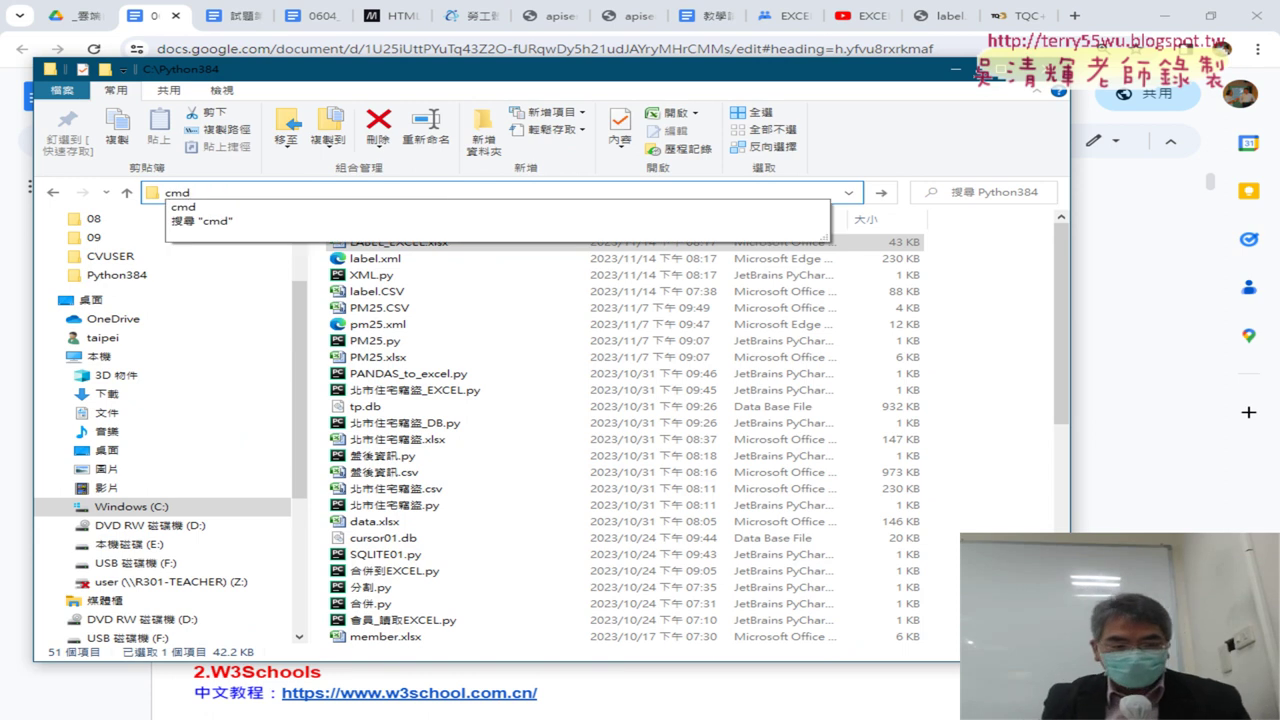
key("Return")
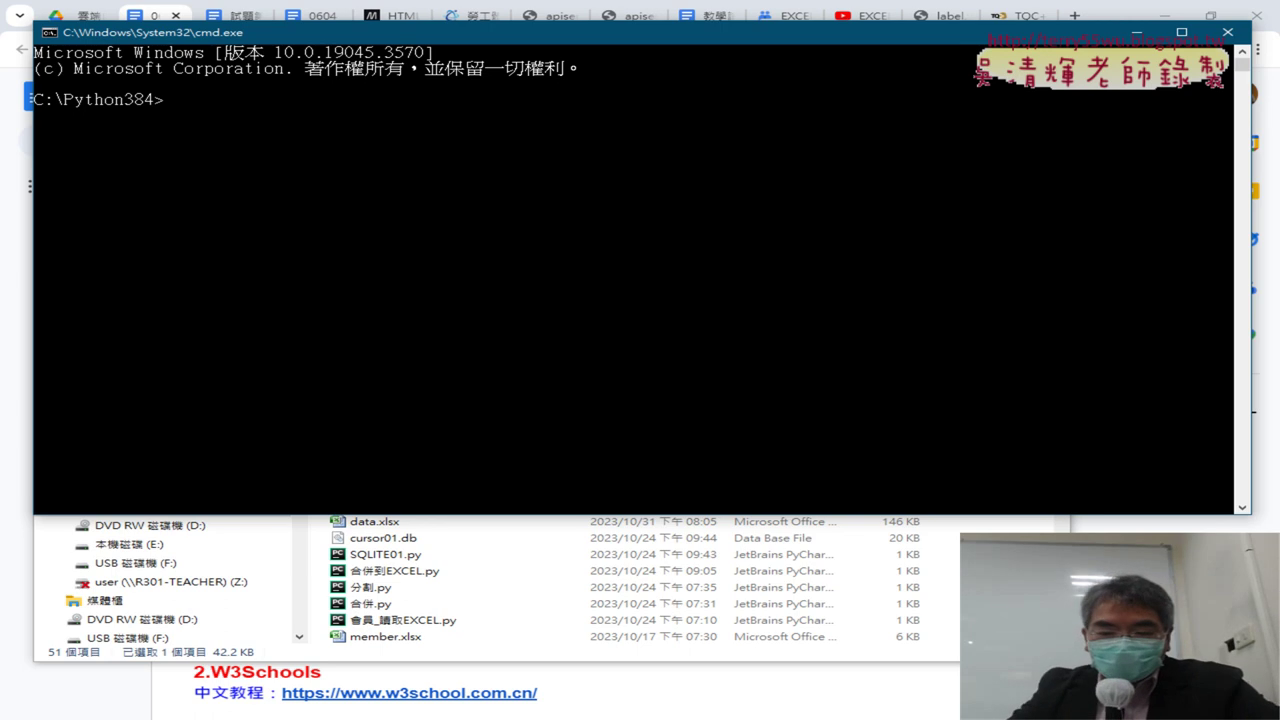
left_click(939, 693)
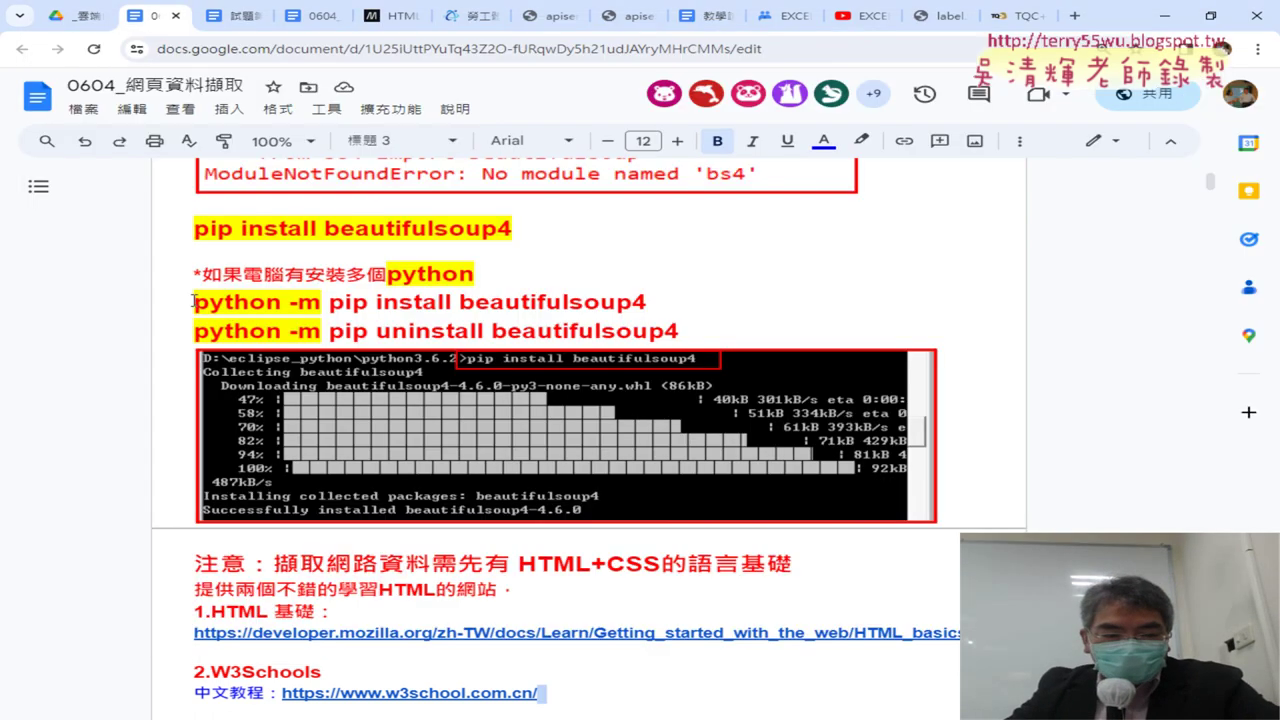
left_click_drag(194, 301, 648, 307)
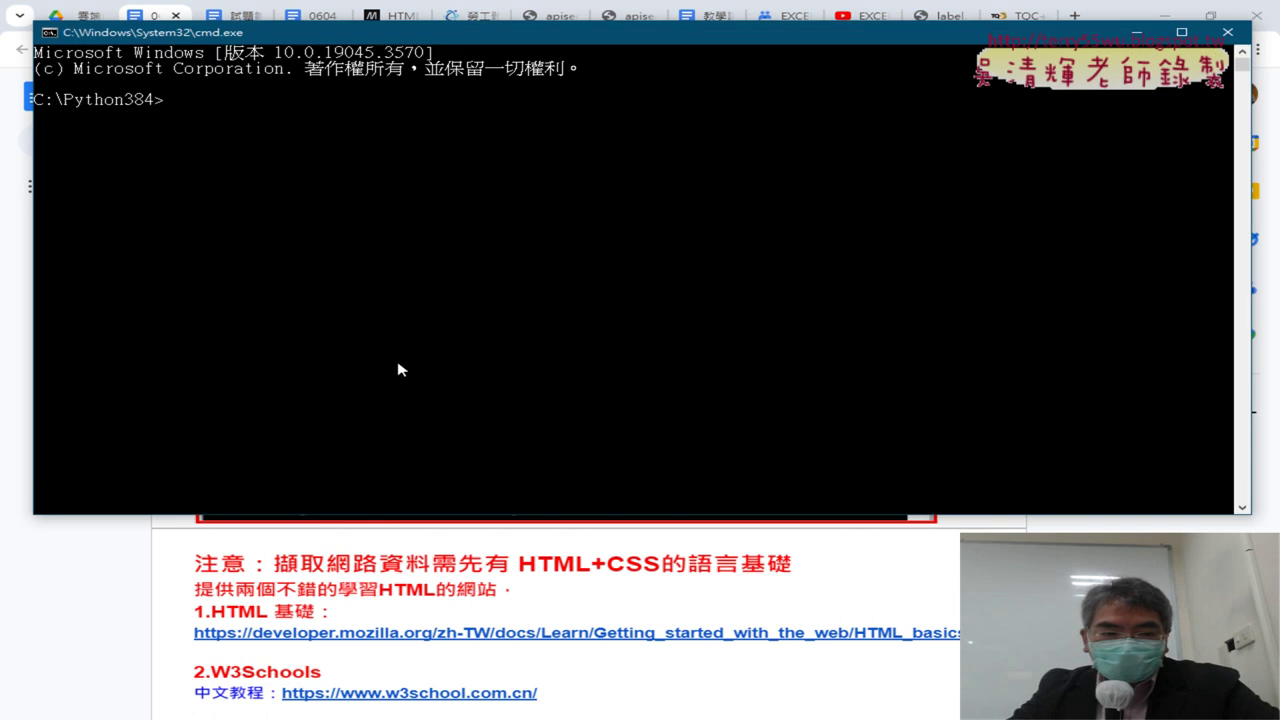
right_click(320, 222)
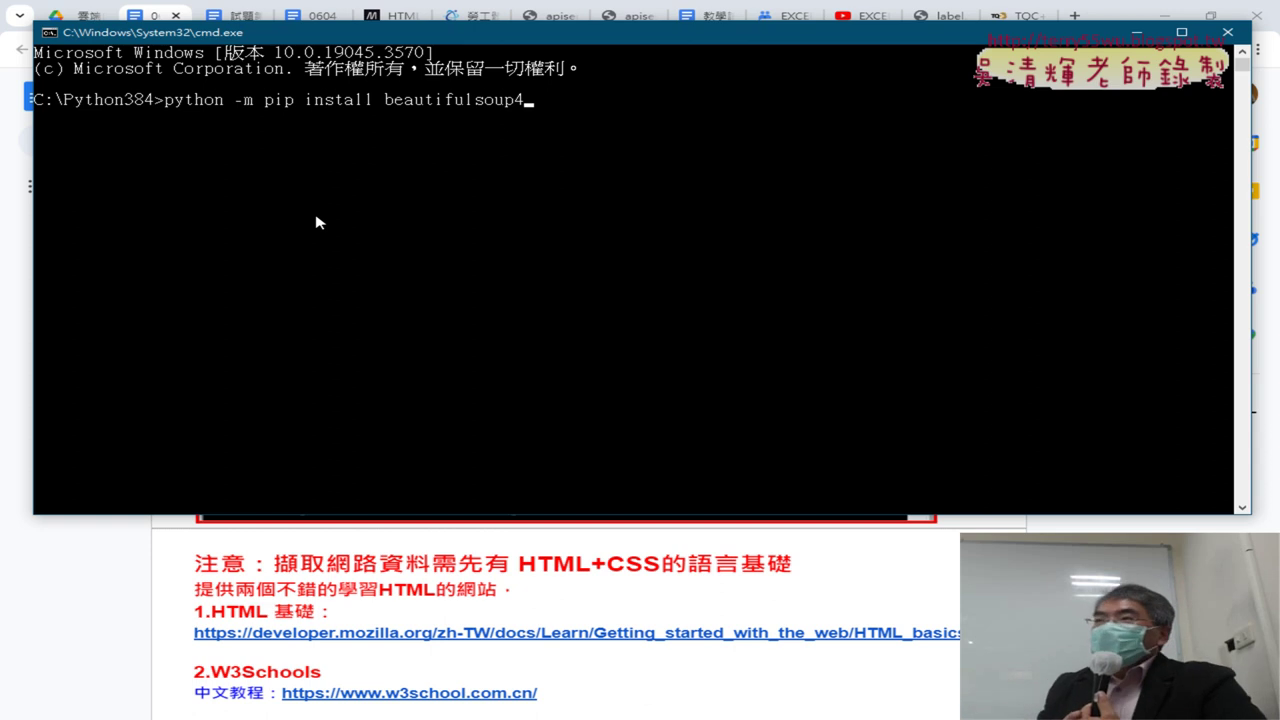
Scroll the notes down to the Notepad HTML screenshot and 範例一 find/find_all example.
left_click(622, 602)
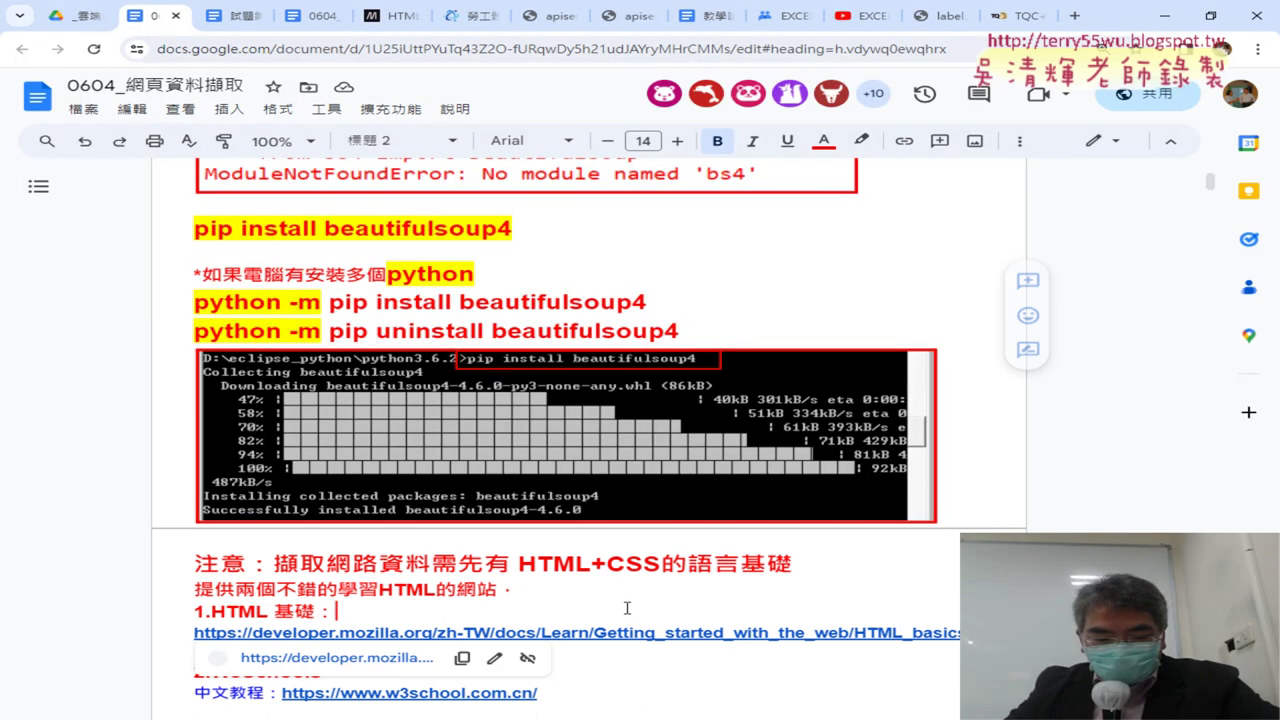
scroll(755, 559, "down", 3)
scroll(755, 559, "down", 2)
scroll(756, 559, "down", 3)
scroll(756, 559, "down", 2)
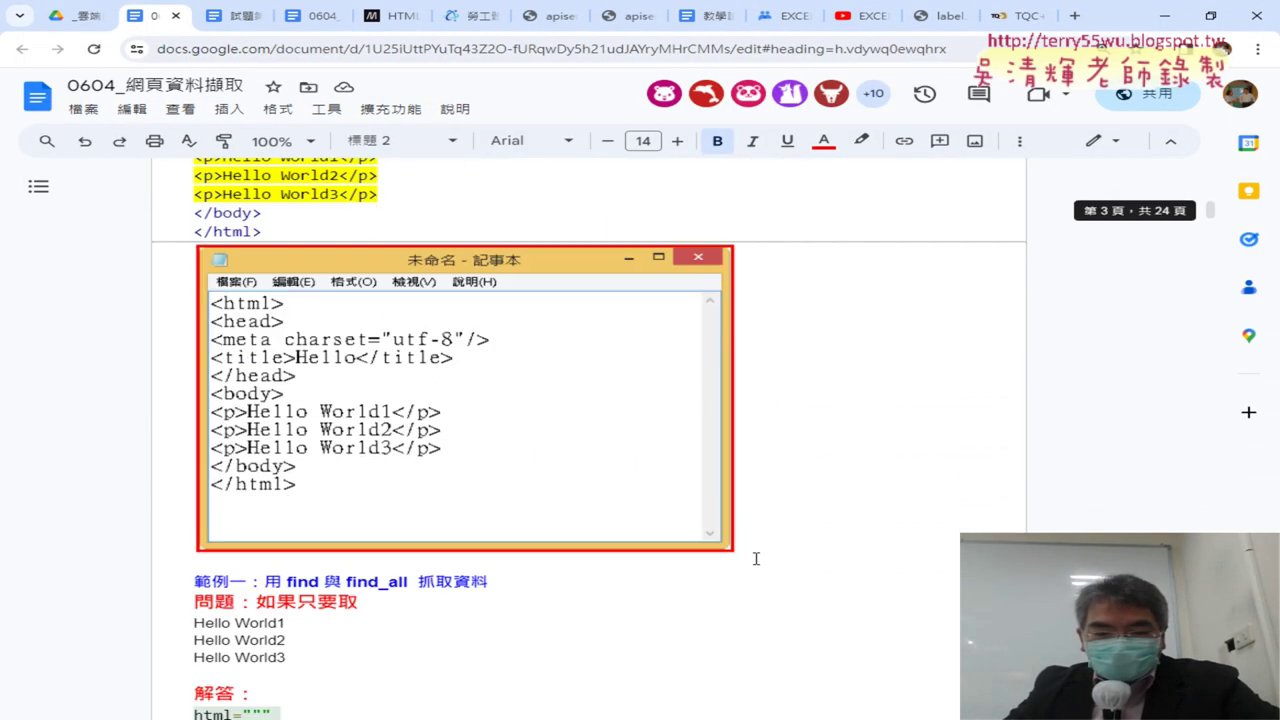